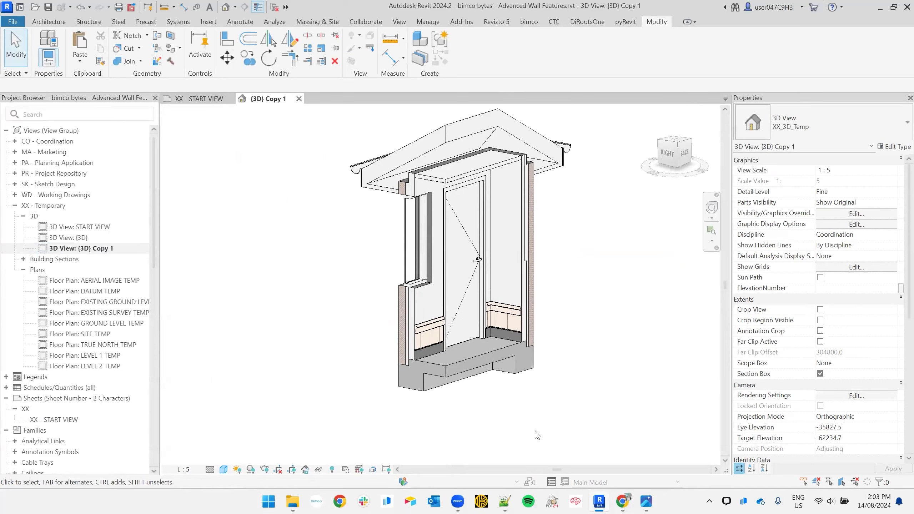
- Inspect the brick wall from its base up to the window and roof, selecting and deselecting it
scroll(382, 388, up, 3)
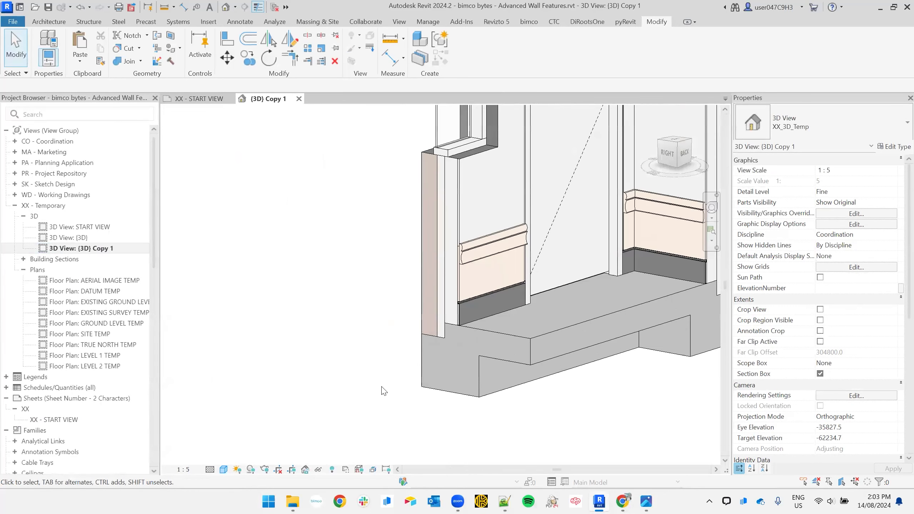
click(457, 220)
middle_drag(458, 220, 450, 234)
scroll(459, 285, up, 4)
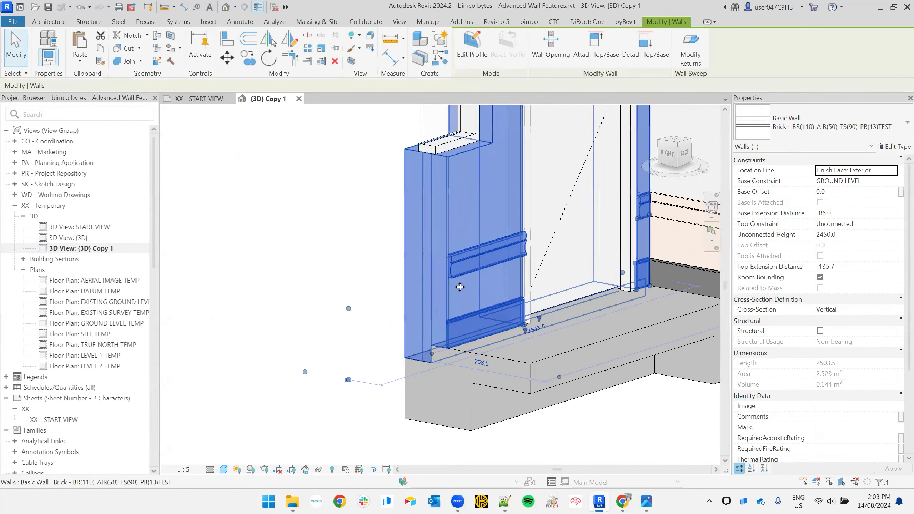
shift+middle_drag(407, 374, 392, 325)
key(Escape)
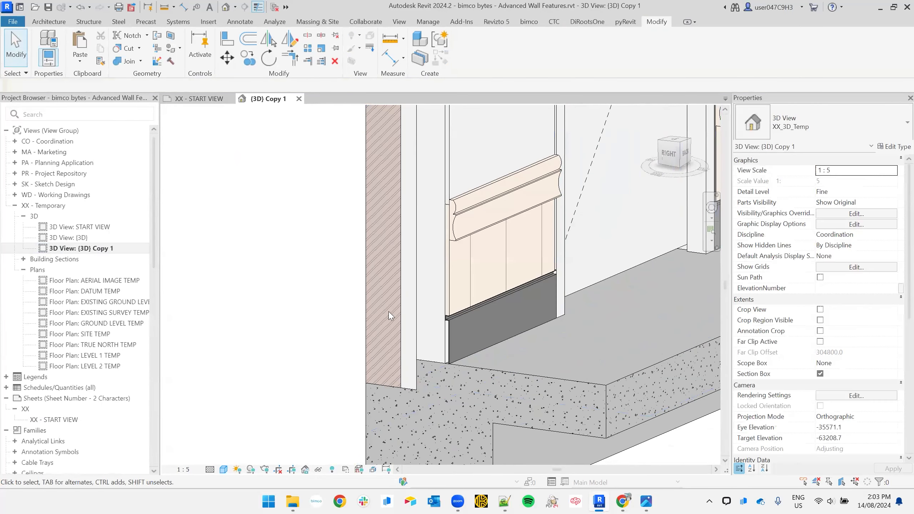
click(396, 335)
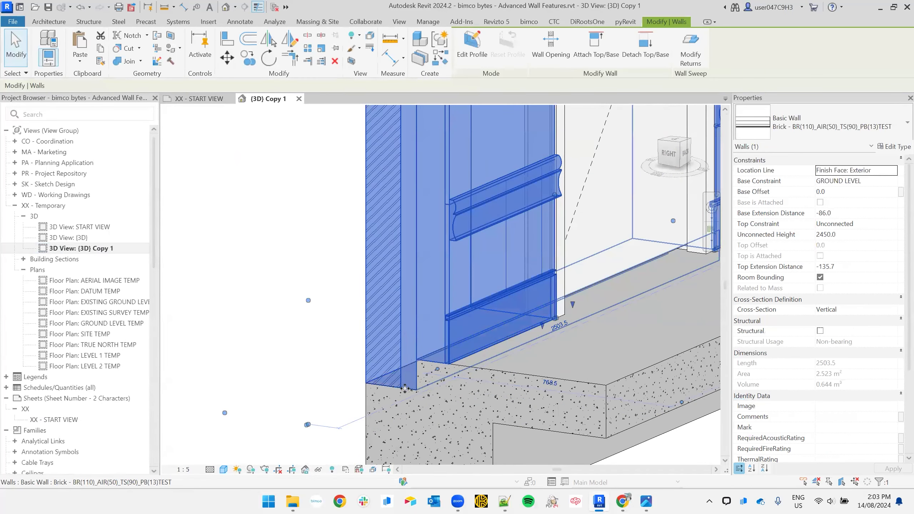
scroll(405, 389, down, 3)
middle_drag(409, 283, 393, 454)
middle_drag(383, 211, 378, 255)
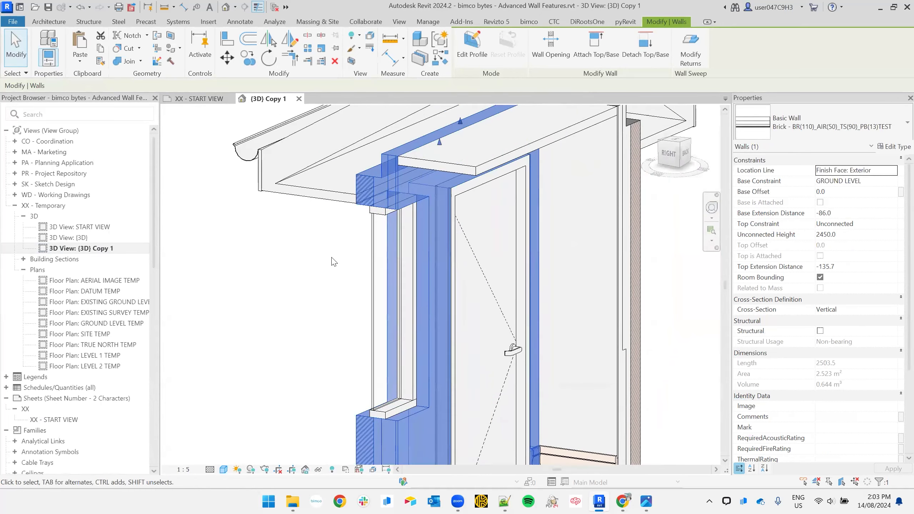
key(Escape)
scroll(421, 231, up, 4)
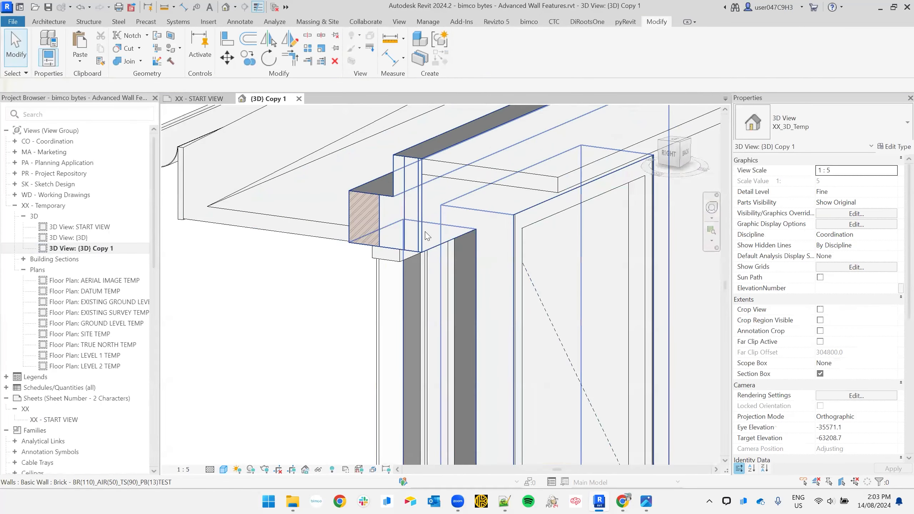
scroll(427, 236, down, 3)
middle_drag(488, 341, 472, 107)
click(416, 353)
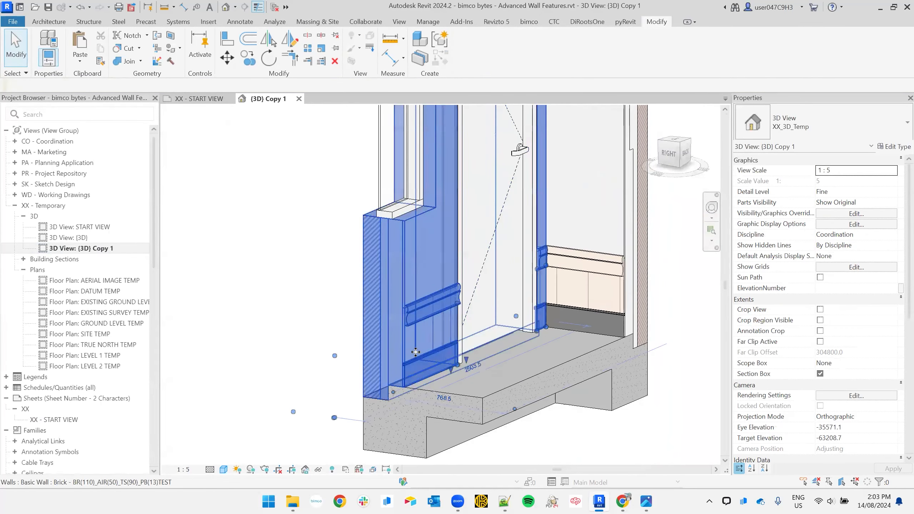
scroll(415, 352, up, 4)
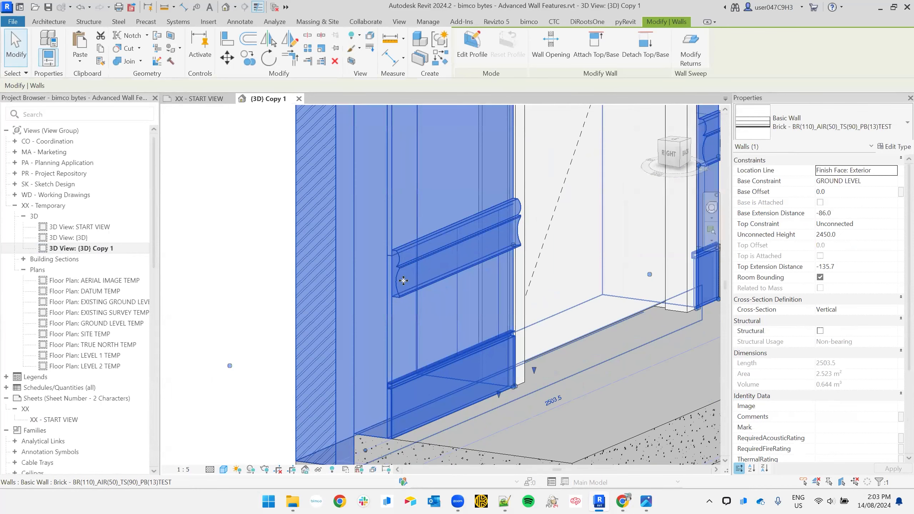
click(260, 271)
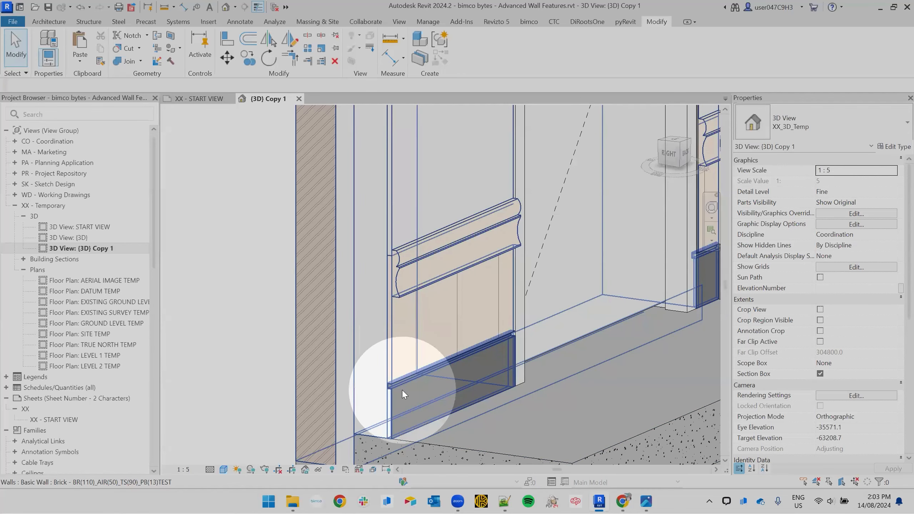
scroll(402, 391, down, 3)
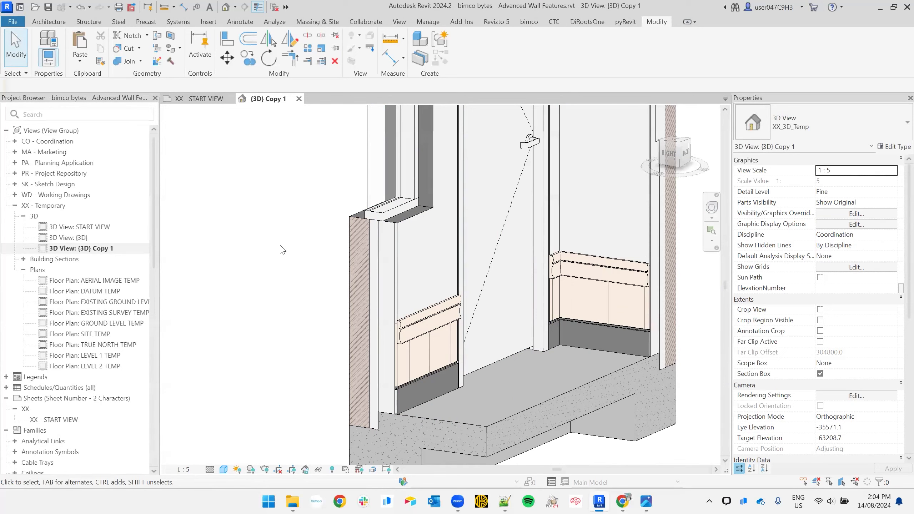
click(396, 282)
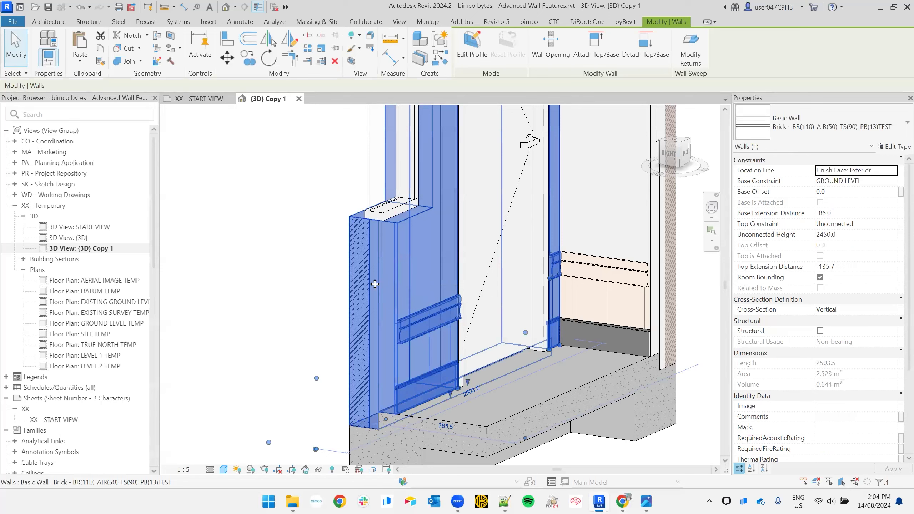
click(317, 237)
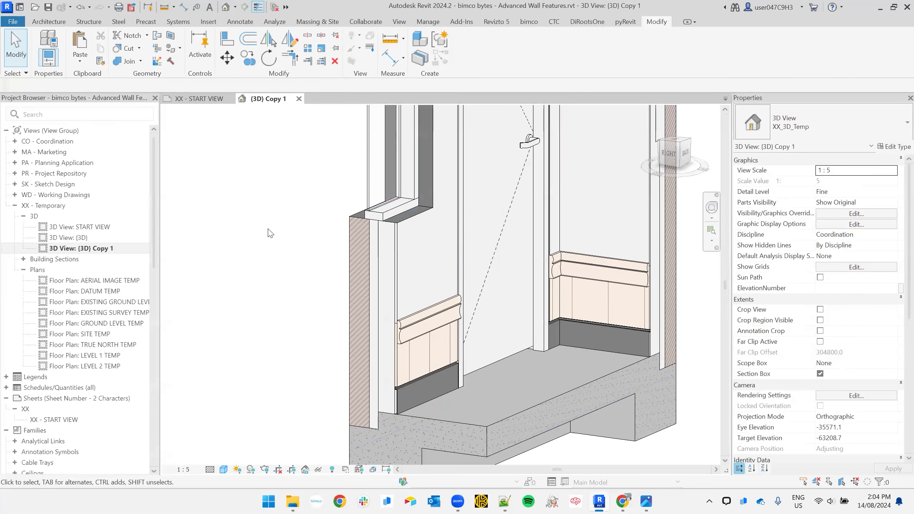
- Open the default {3D} view, select the brick wall near its base and open its type properties
double_click(81, 239)
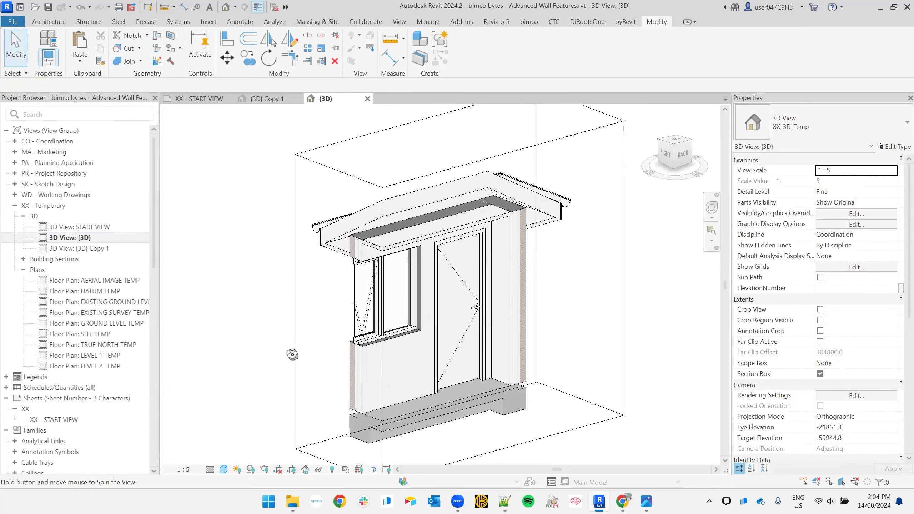
scroll(345, 364, up, 5)
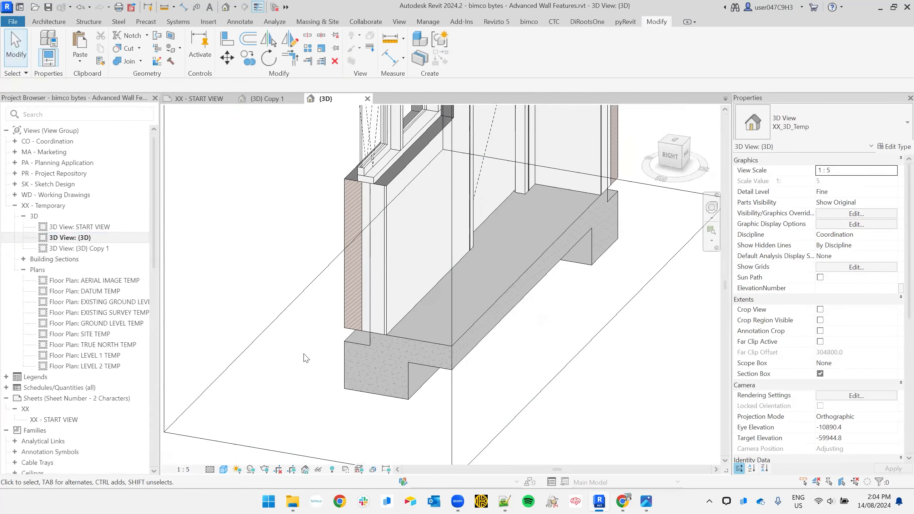
click(375, 282)
shift+middle_drag(375, 282, 398, 320)
scroll(357, 203, up, 3)
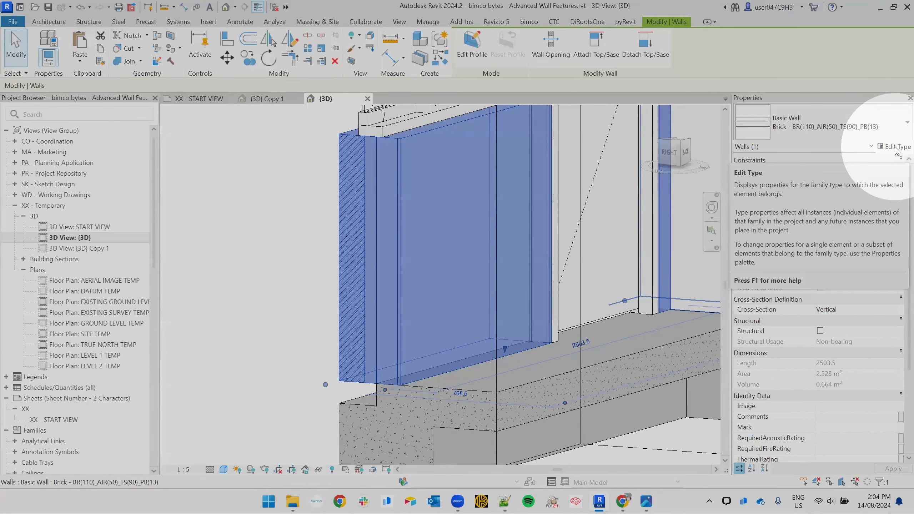
click(897, 147)
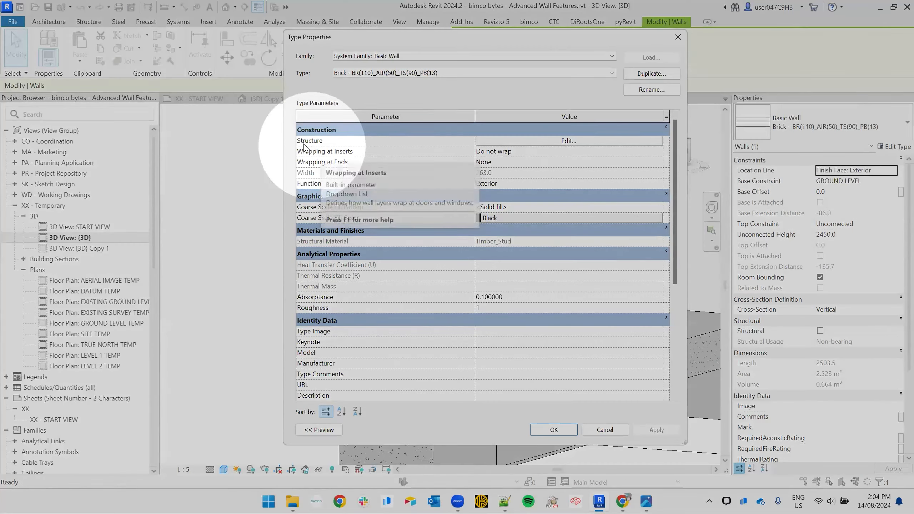
- Open the wall's layer structure and preview it as a vertical section in Consistent Colors
click(542, 142)
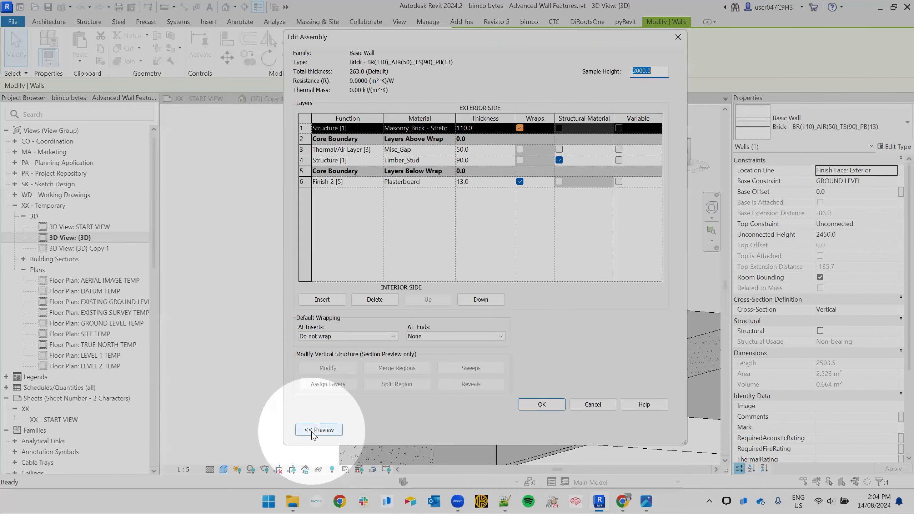
click(319, 430)
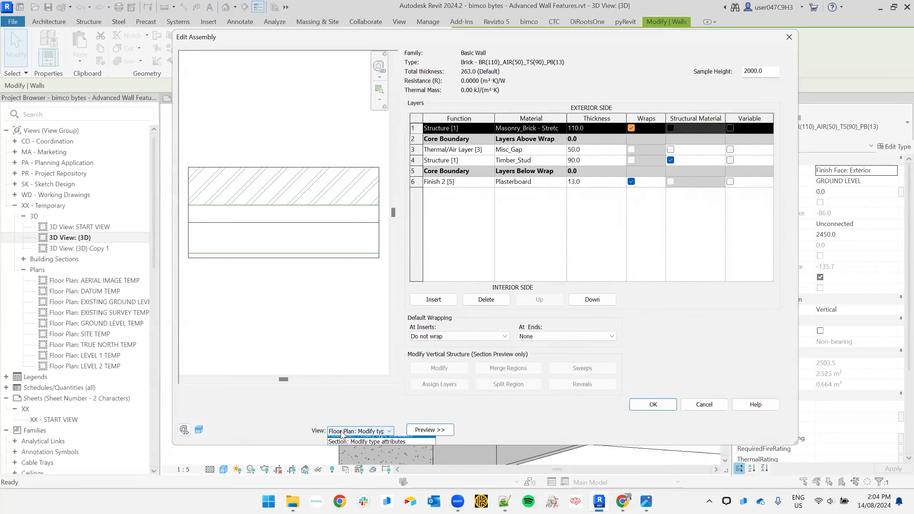
click(342, 434)
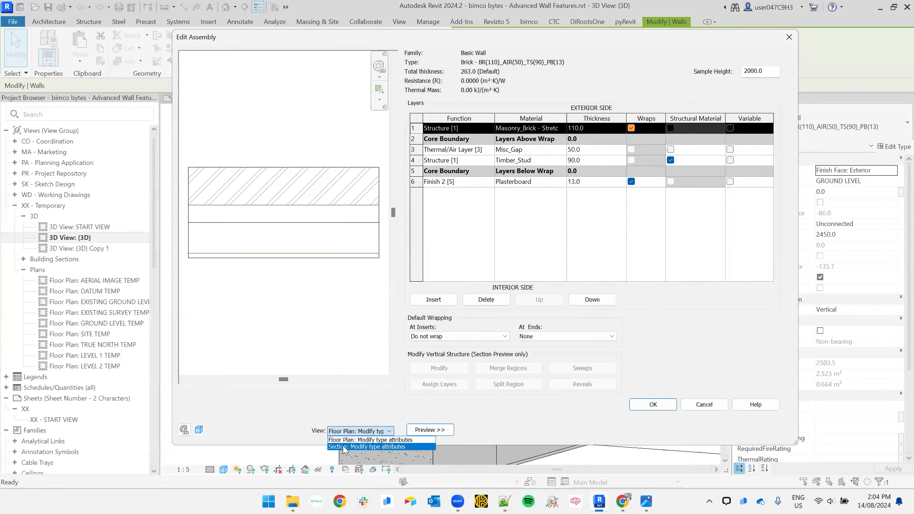
click(345, 447)
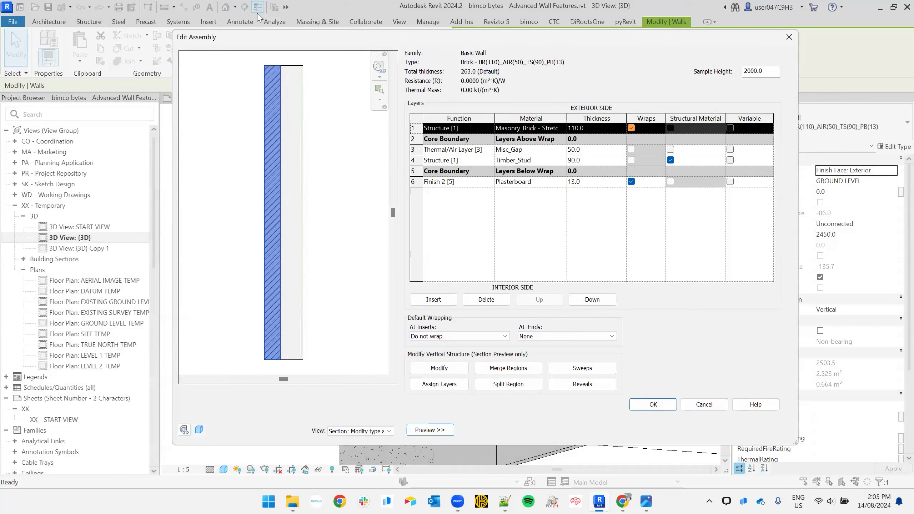
click(199, 430)
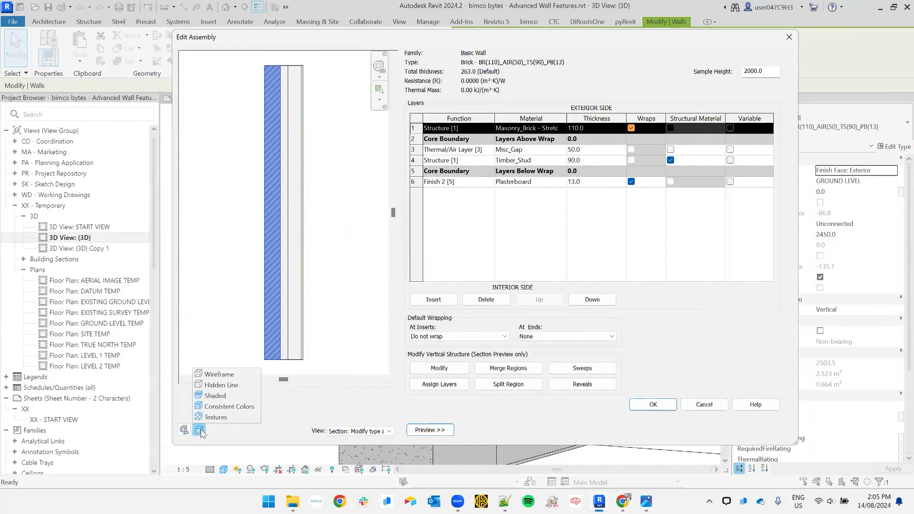
click(229, 406)
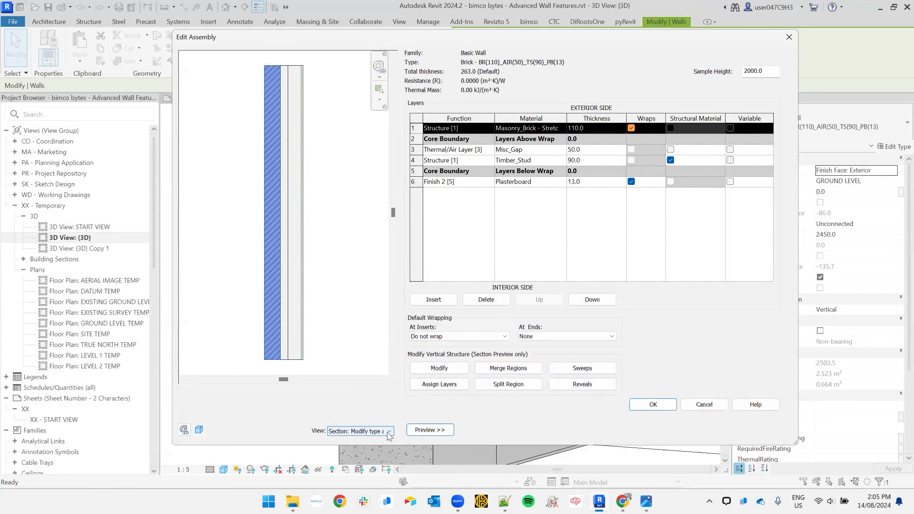
click(505, 501)
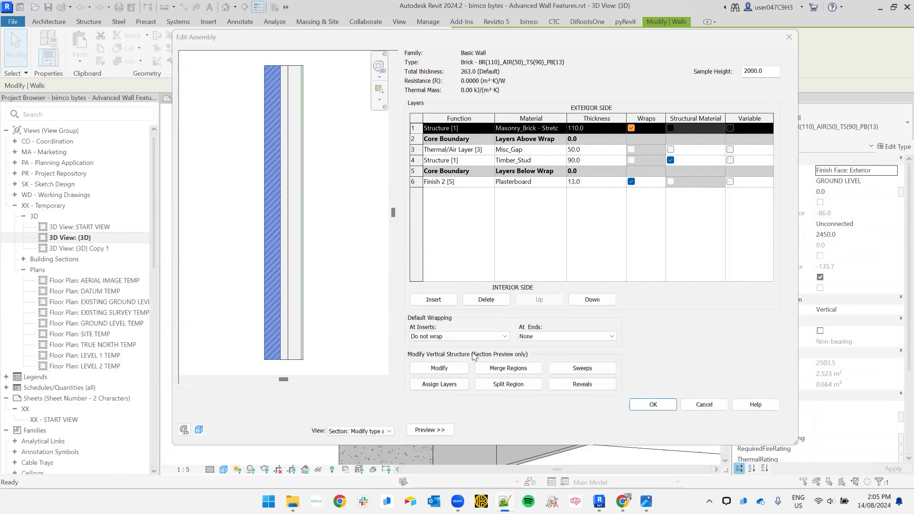
- Unlock the bottom edges of the brick layer and its neighbouring layer, then accept both dialogs
click(326, 356)
middle_drag(341, 355, 362, 310)
scroll(295, 318, up, 3)
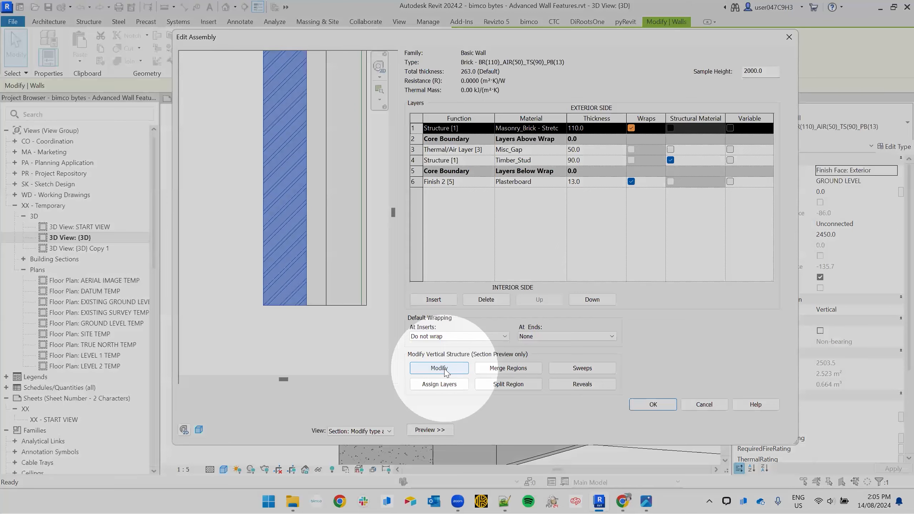
click(446, 372)
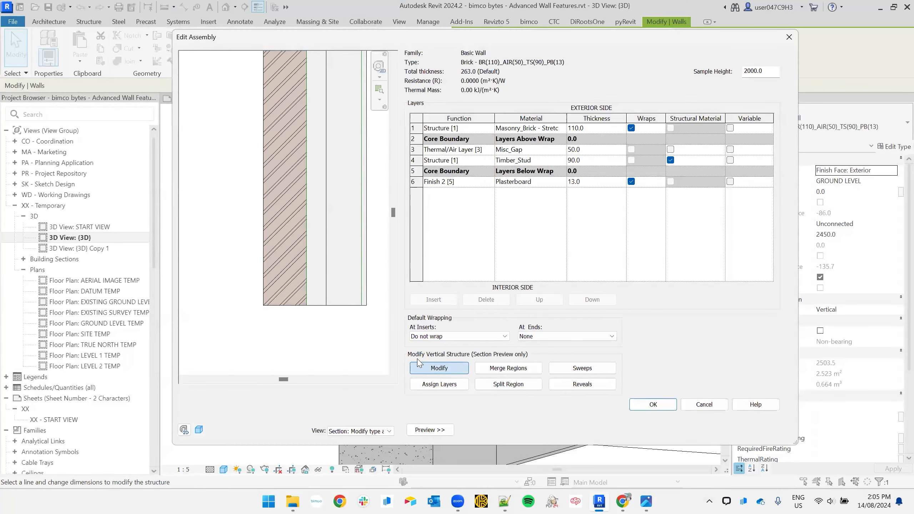
click(281, 307)
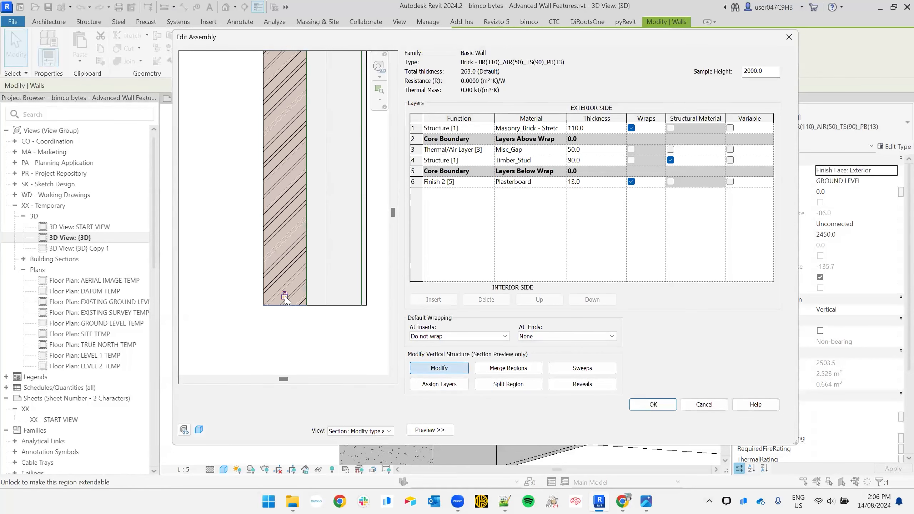
click(285, 297)
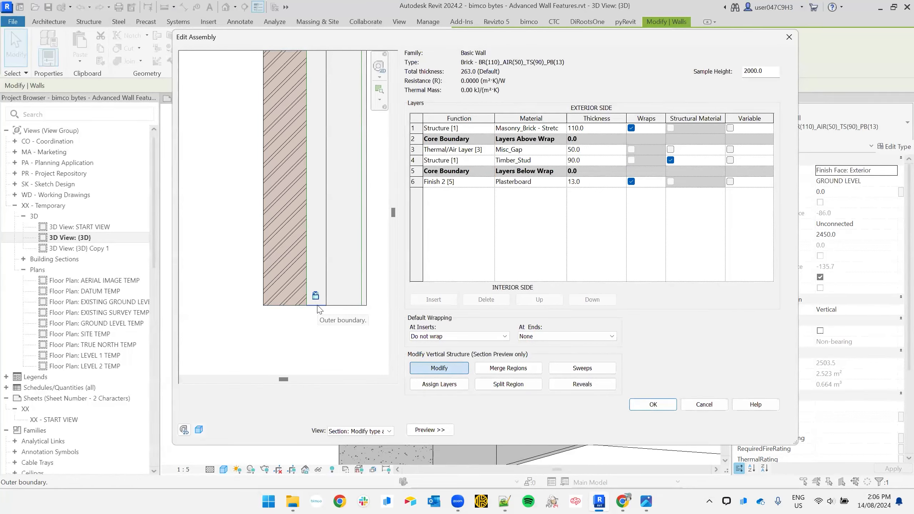
click(316, 296)
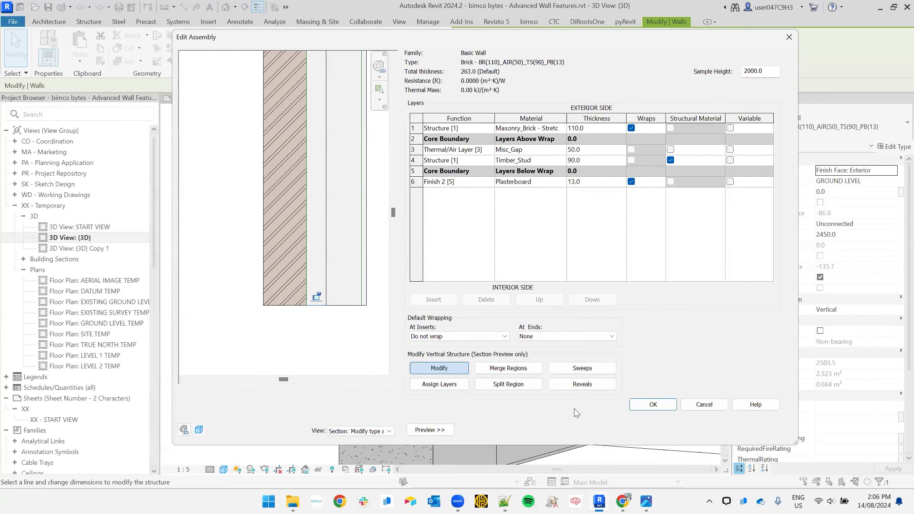
click(660, 410)
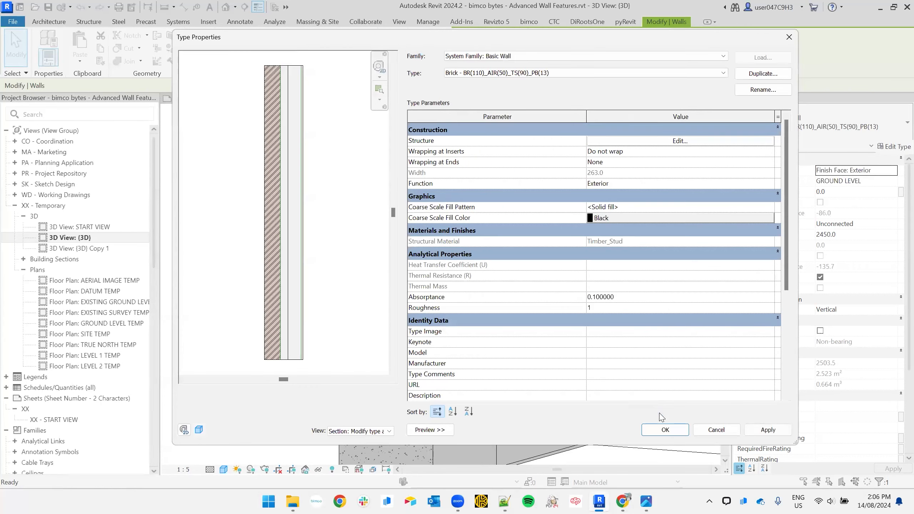
click(665, 431)
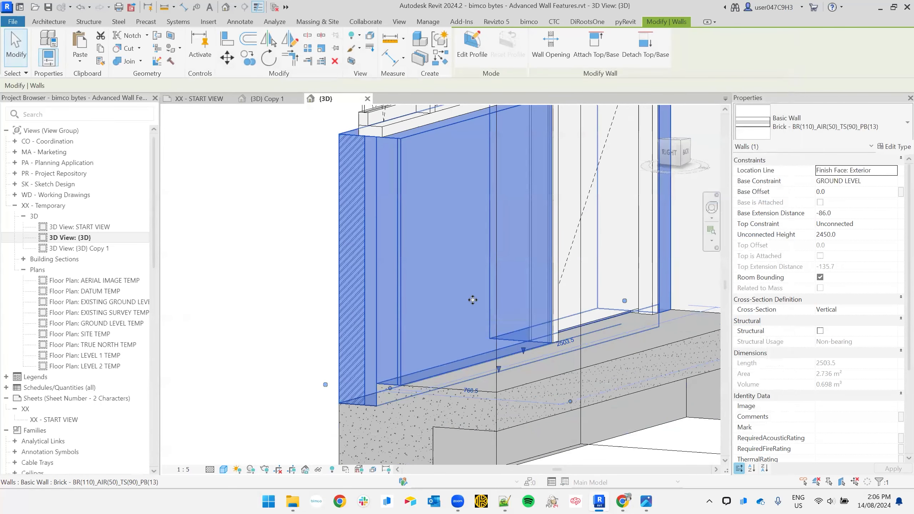
scroll(367, 405, up, 4)
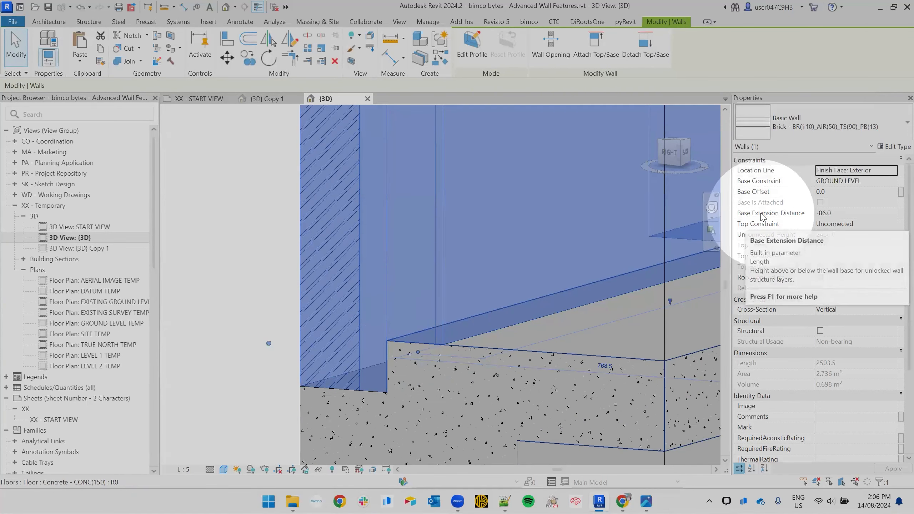
click(839, 215)
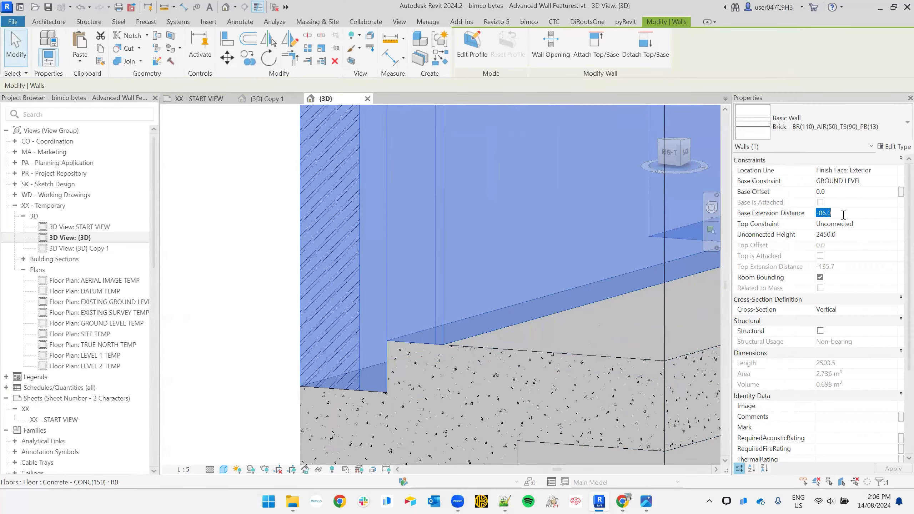
text(0)
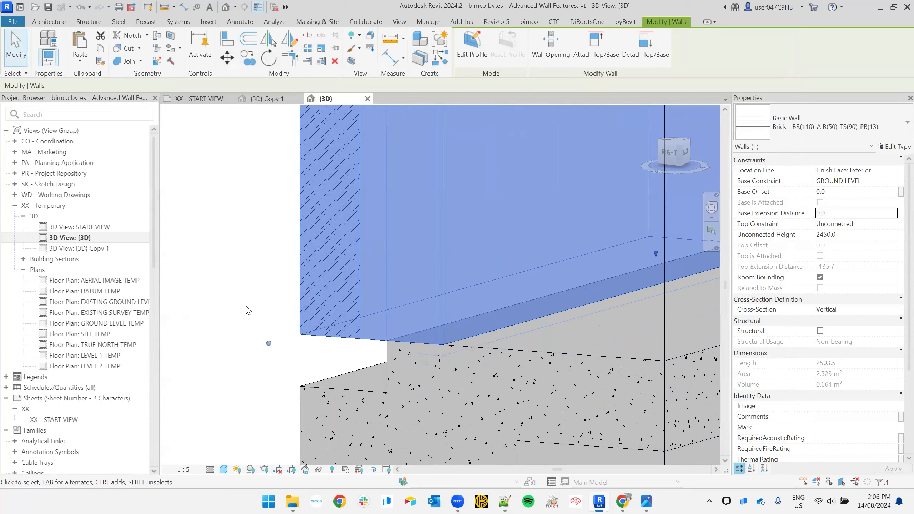
click(847, 216)
text(-50)
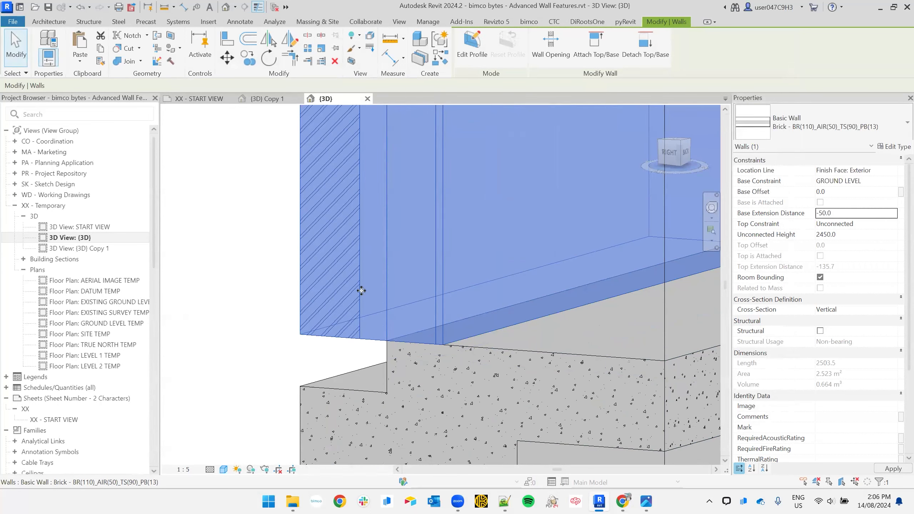
key(Return)
text(50)
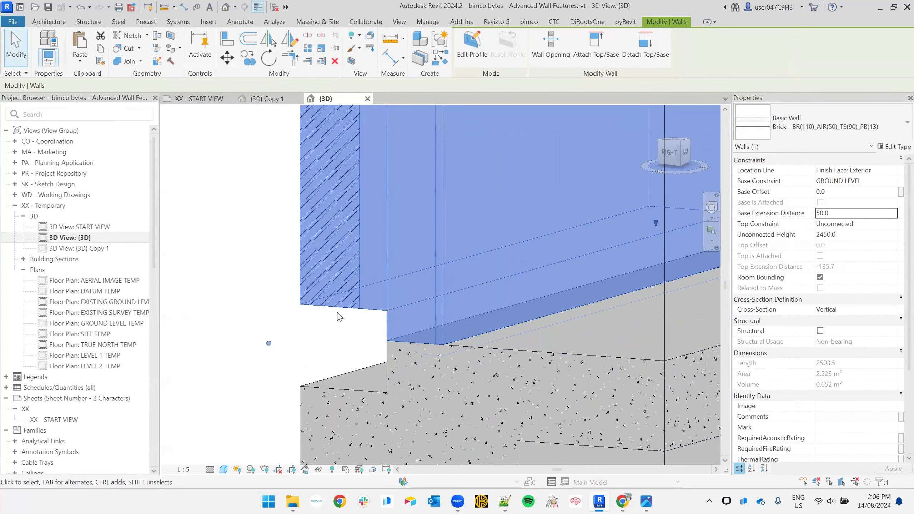
scroll(477, 264, down, 3)
shift+middle_drag(448, 312, 487, 275)
drag(472, 257, 425, 303)
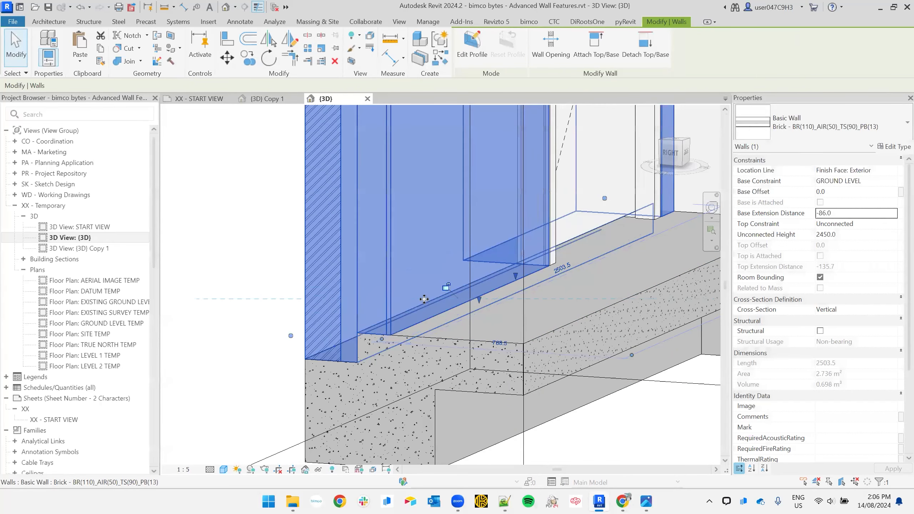
click(225, 242)
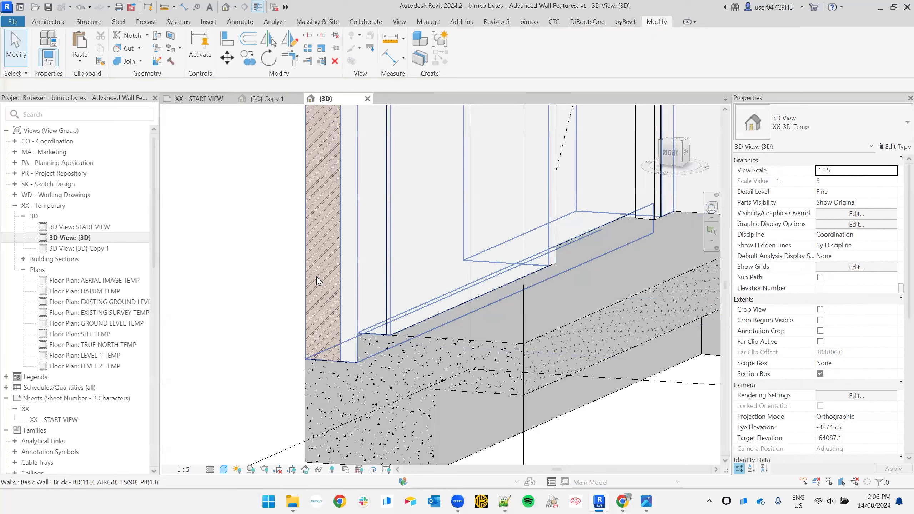
click(341, 171)
scroll(342, 325, down, 4)
shift+middle_drag(302, 322, 429, 341)
click(314, 395)
shift+middle_drag(314, 394, 483, 304)
middle_drag(394, 269, 393, 352)
click(364, 306)
middle_drag(362, 288, 387, 436)
scroll(362, 200, up, 1)
scroll(361, 201, up, 2)
shift+middle_drag(363, 256, 388, 209)
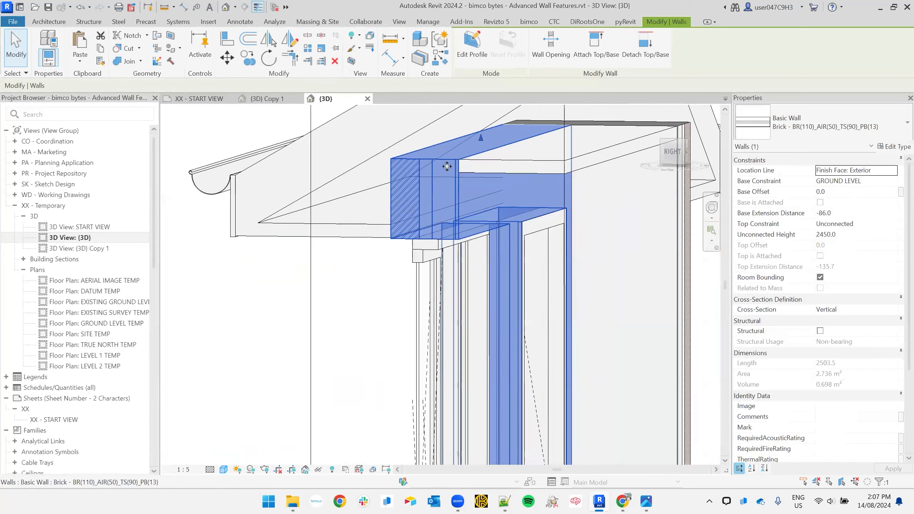
click(898, 147)
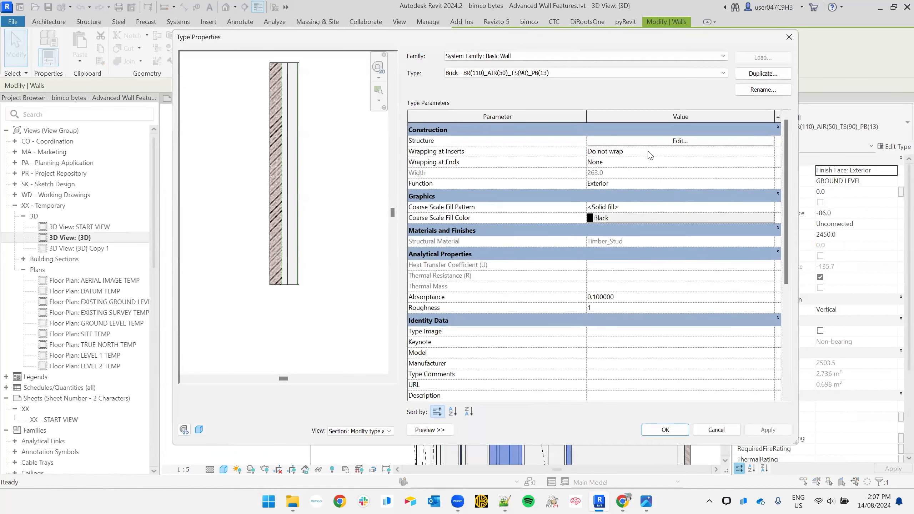
click(661, 142)
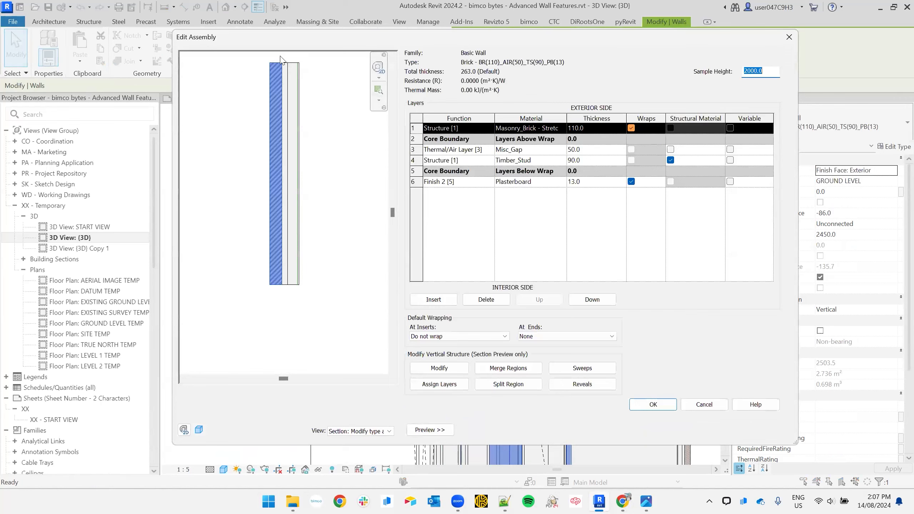
scroll(282, 63, up, 5)
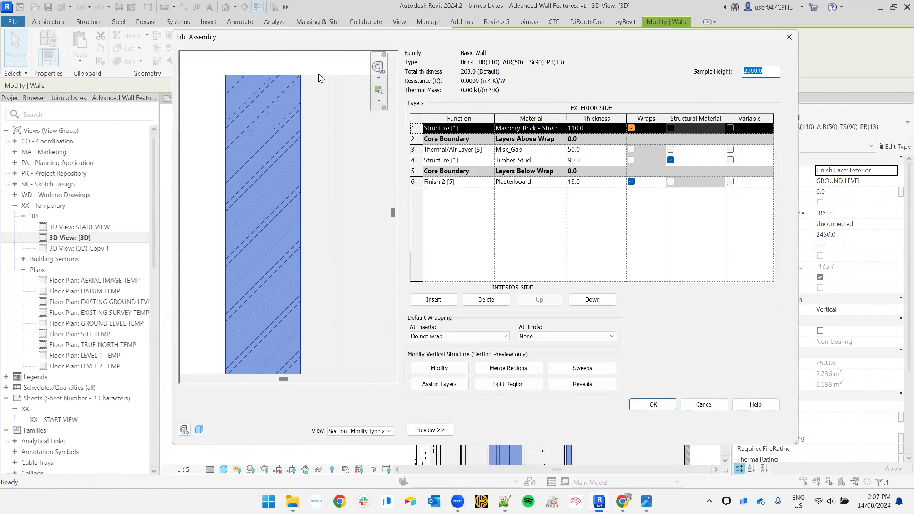
middle_drag(321, 96, 302, 155)
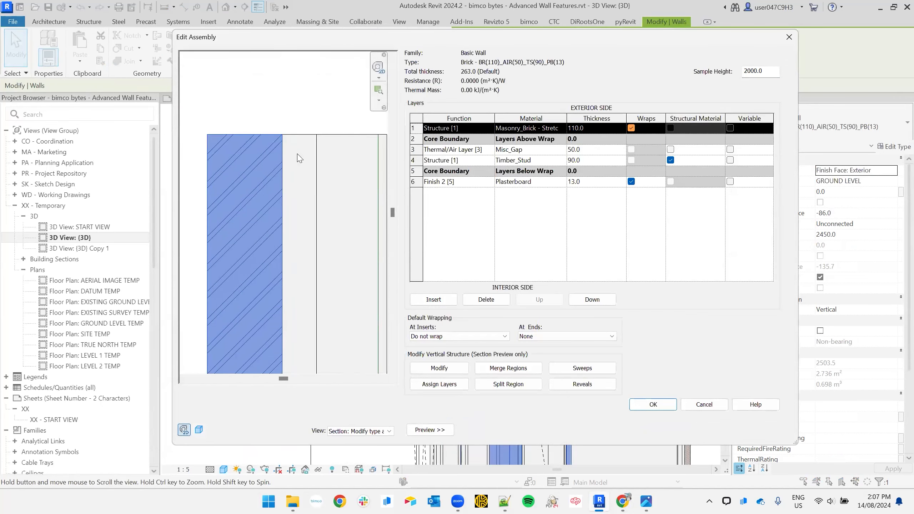
click(440, 367)
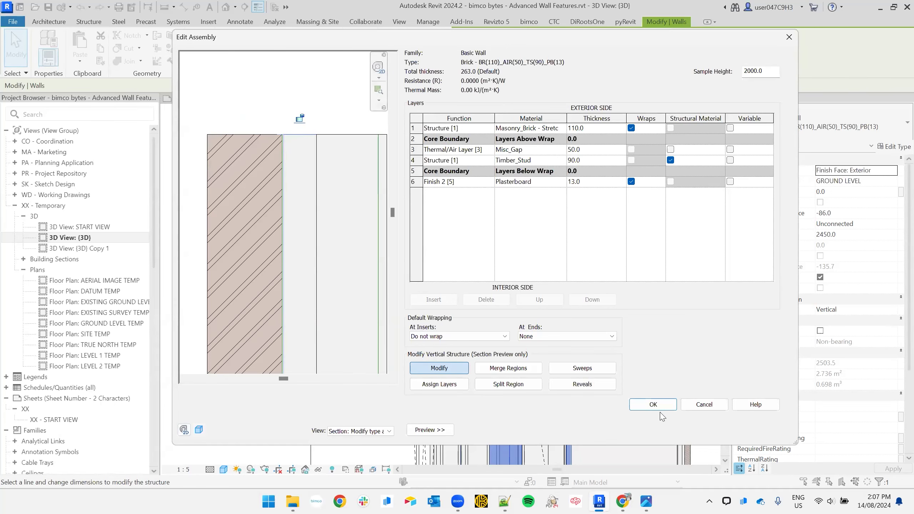
click(655, 404)
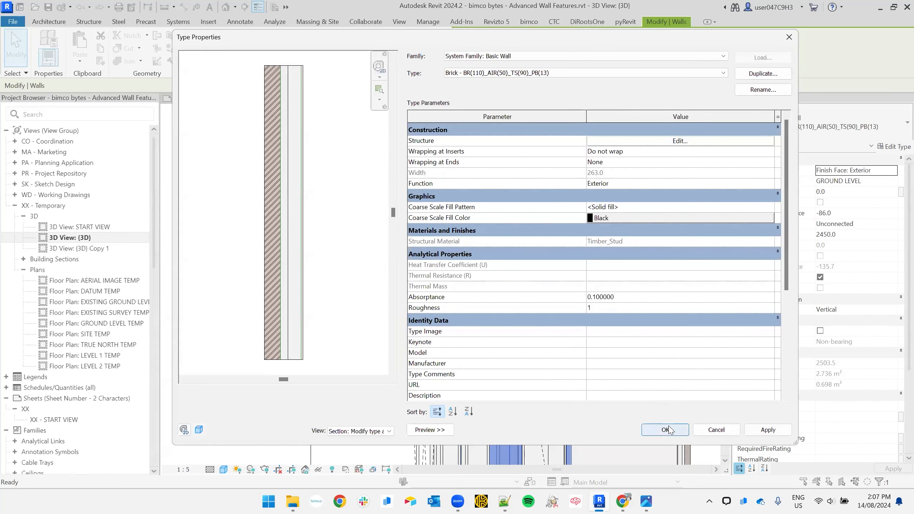
click(664, 429)
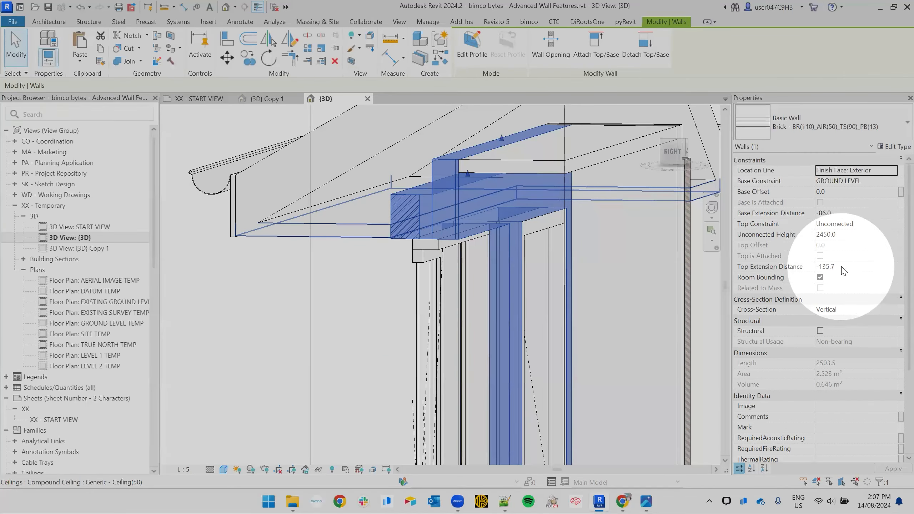
- Reset Top Extension Distance to 0, then drag the wall's top down to -150.9
click(842, 268)
double_click(842, 267)
text(0)
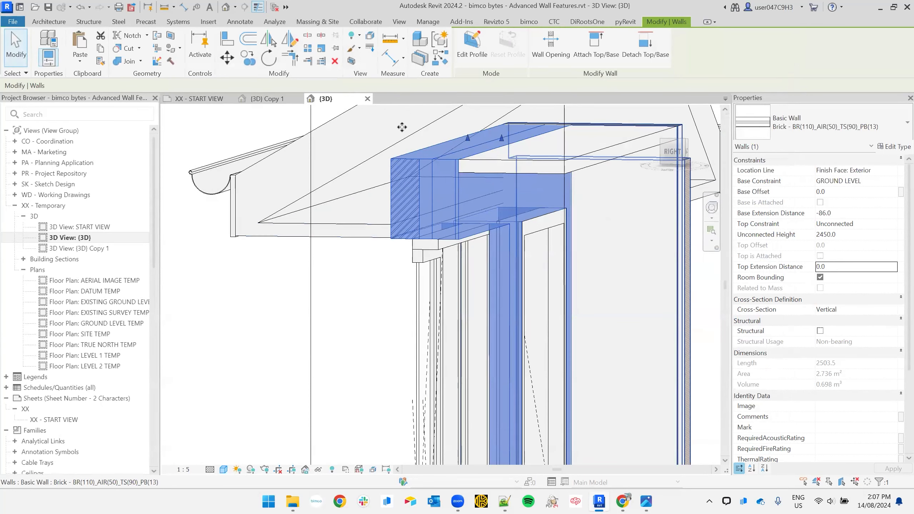
drag(468, 144, 461, 176)
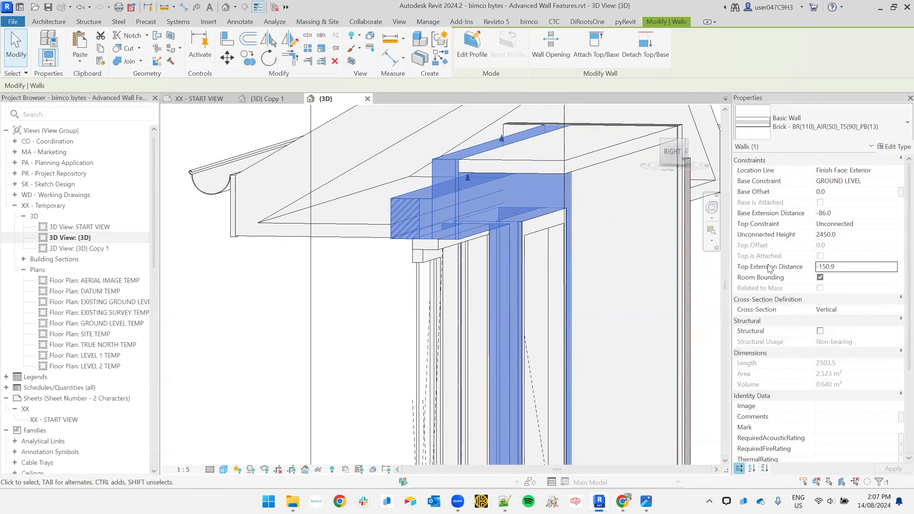
mouse_move(798, 267)
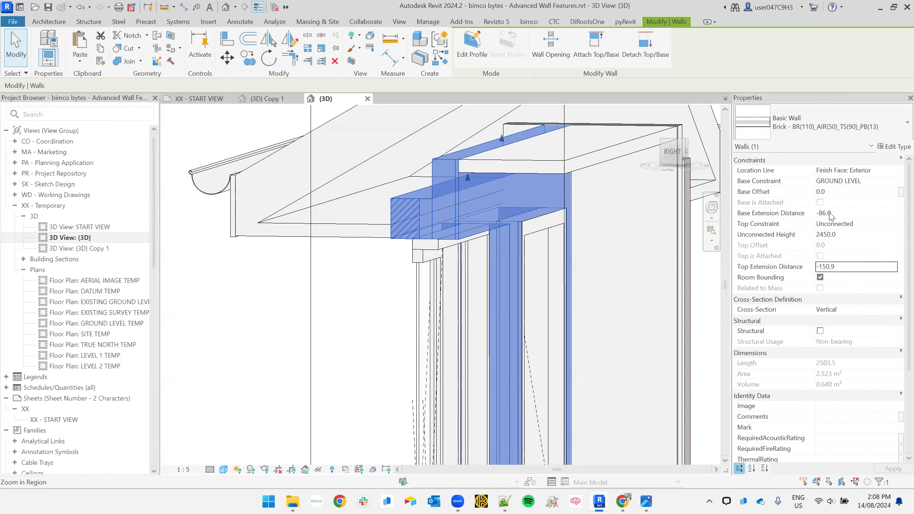
click(380, 290)
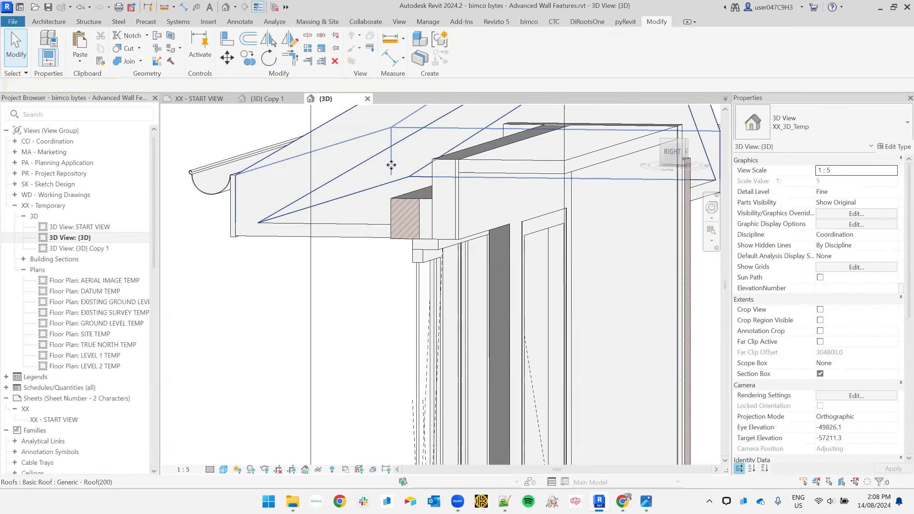
click(415, 208)
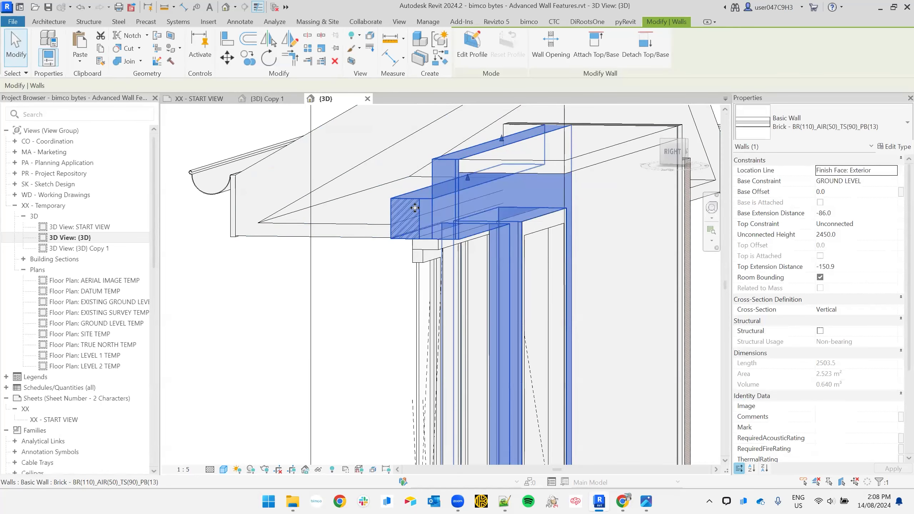
click(867, 236)
text(23)
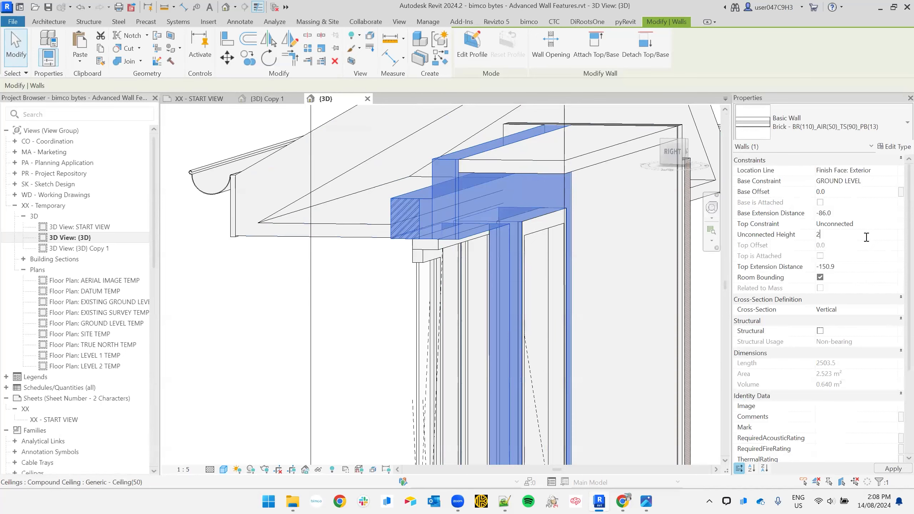
key(Return)
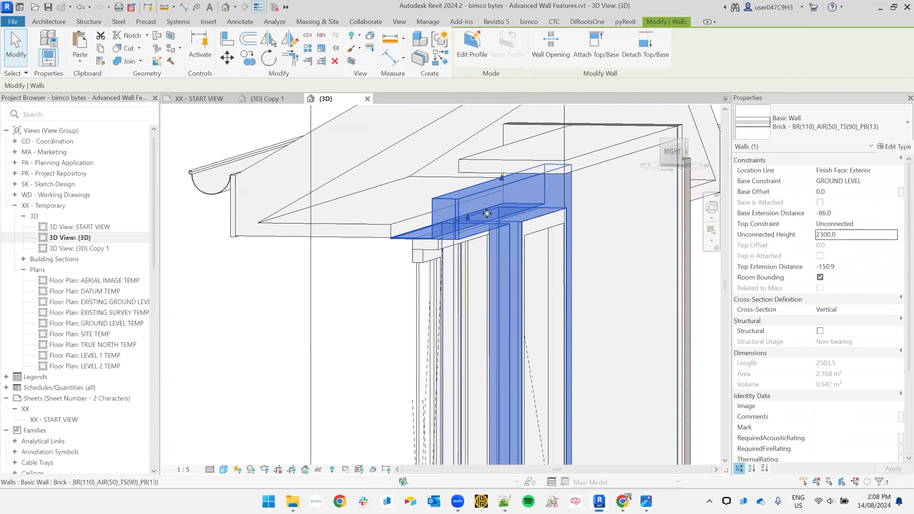
scroll(501, 263, down, 2)
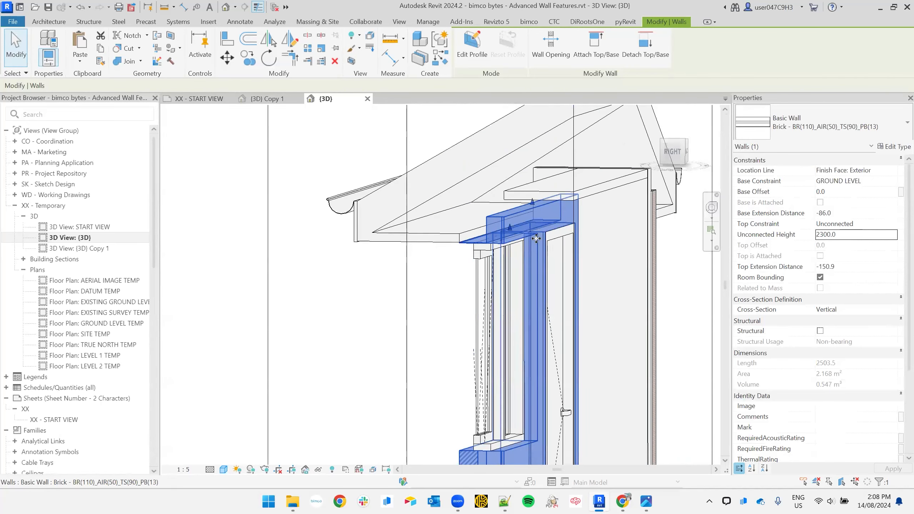
key(Escape)
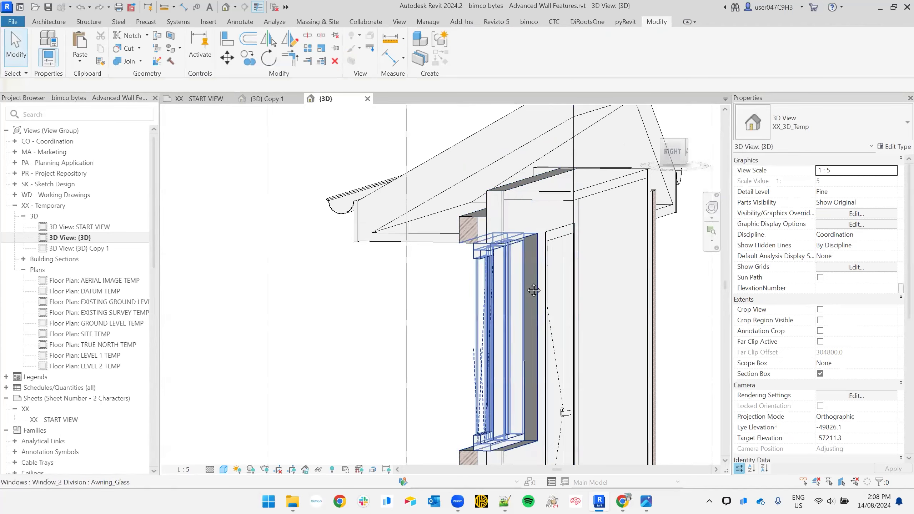
middle_drag(532, 275, 499, 252)
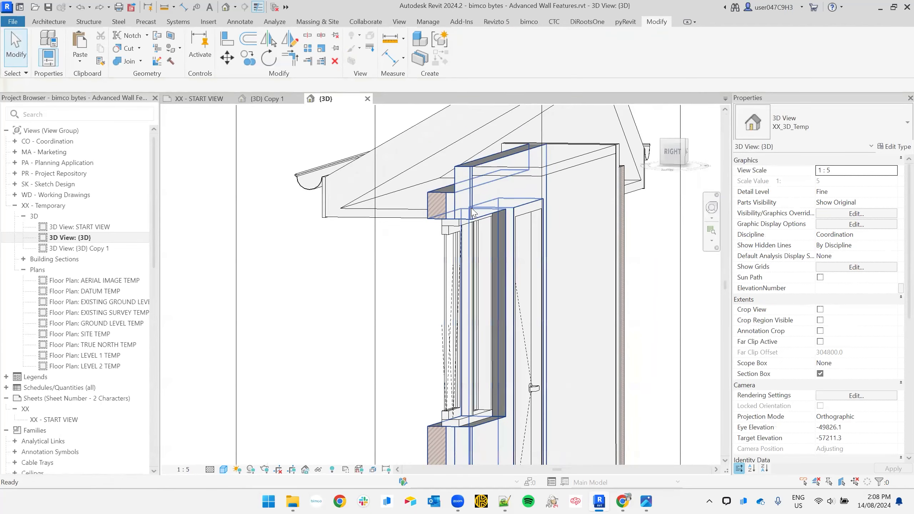
scroll(474, 212, up, 2)
click(453, 199)
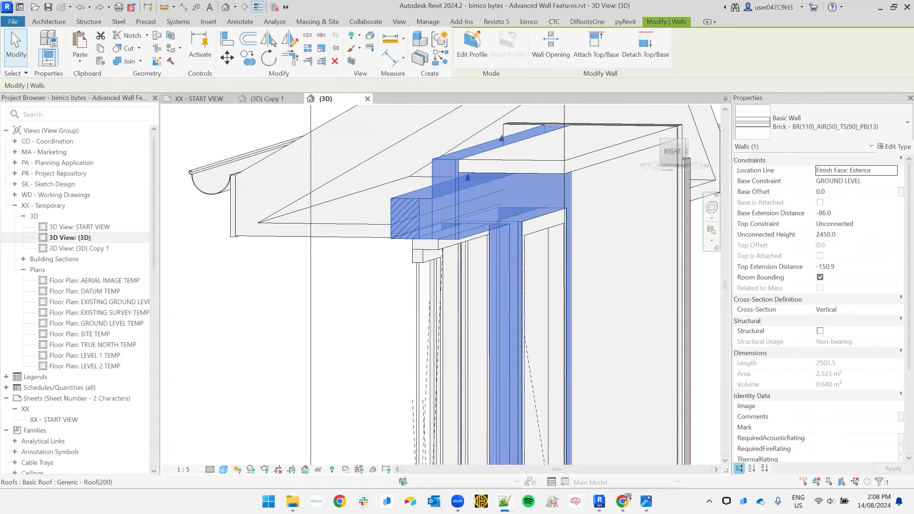
- Orbit and pan around the model, clear the section box selection and reselect the brick wall
middle_drag(486, 242, 455, 140)
scroll(455, 140, down, 3)
middle_drag(510, 287, 510, 248)
click(387, 330)
scroll(430, 317, up, 6)
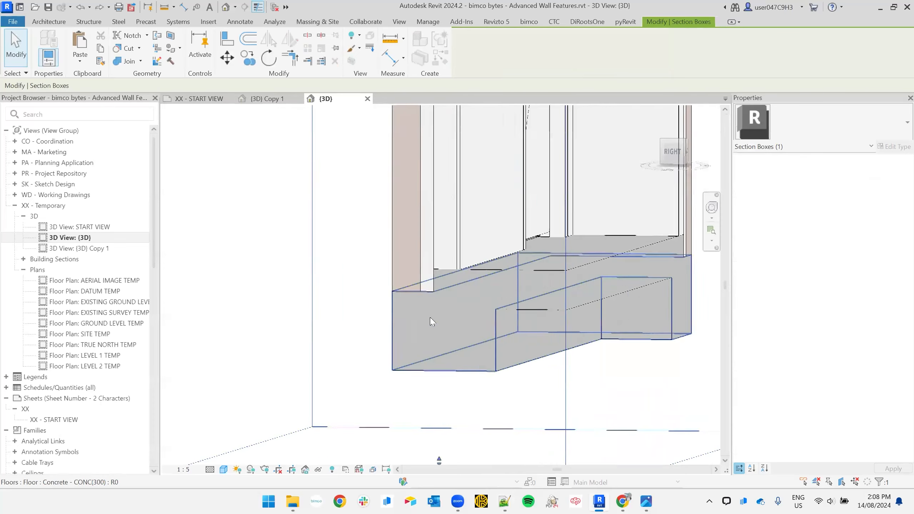
middle_drag(396, 288, 323, 331)
click(276, 273)
shift+middle_drag(278, 280, 394, 348)
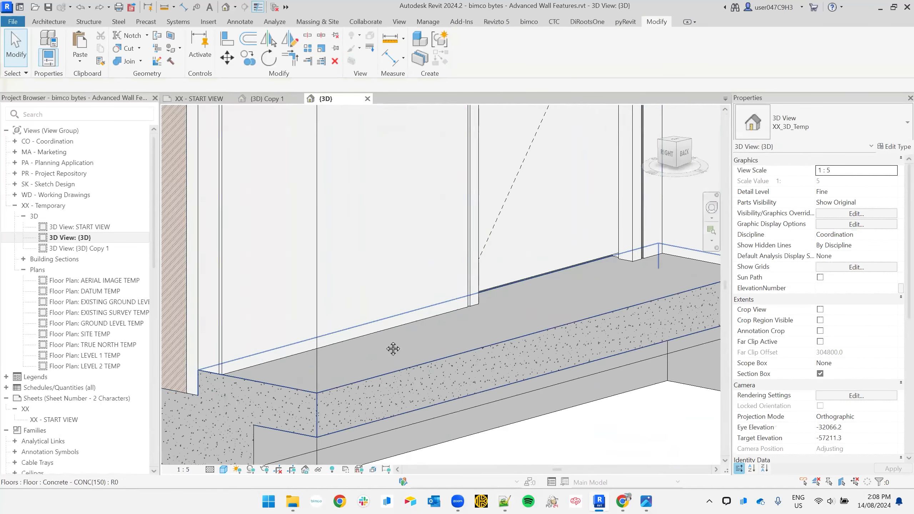
scroll(396, 344, down, 2)
click(357, 334)
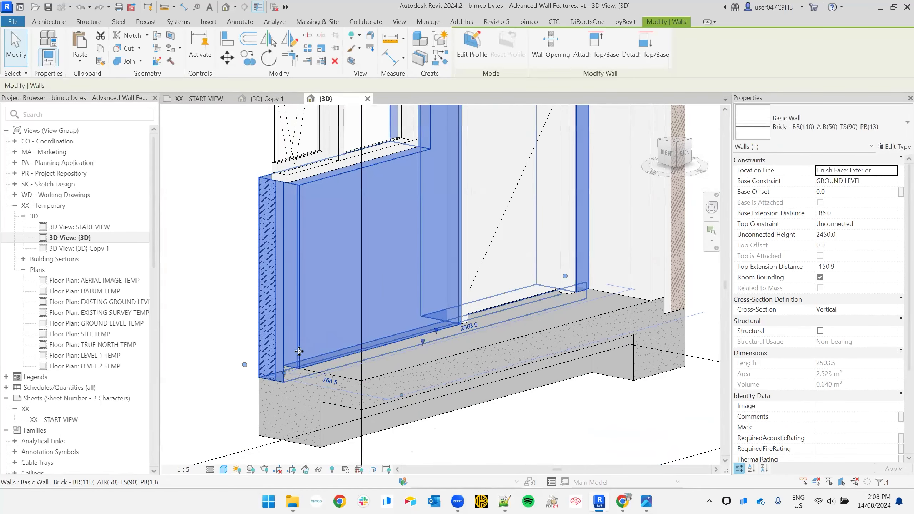
- Reopen the wall type's layer structure and zoom the section preview onto the layers
click(899, 147)
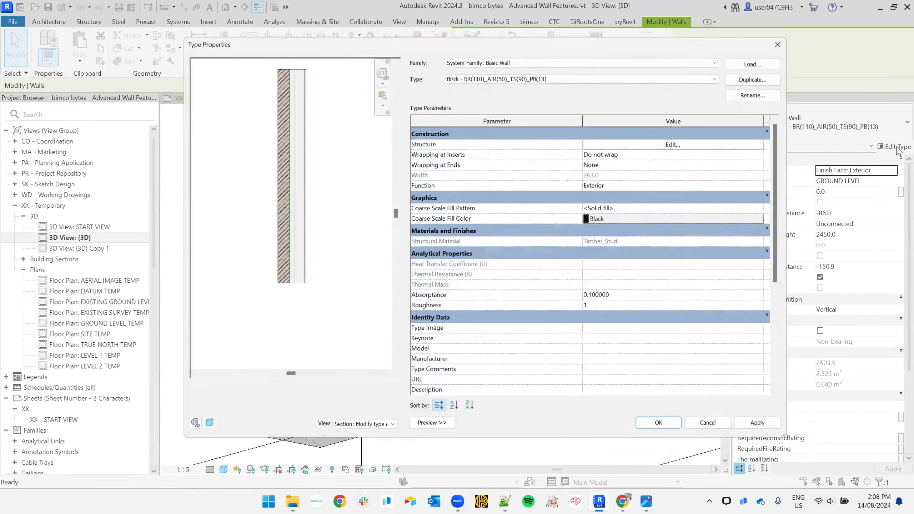
click(681, 141)
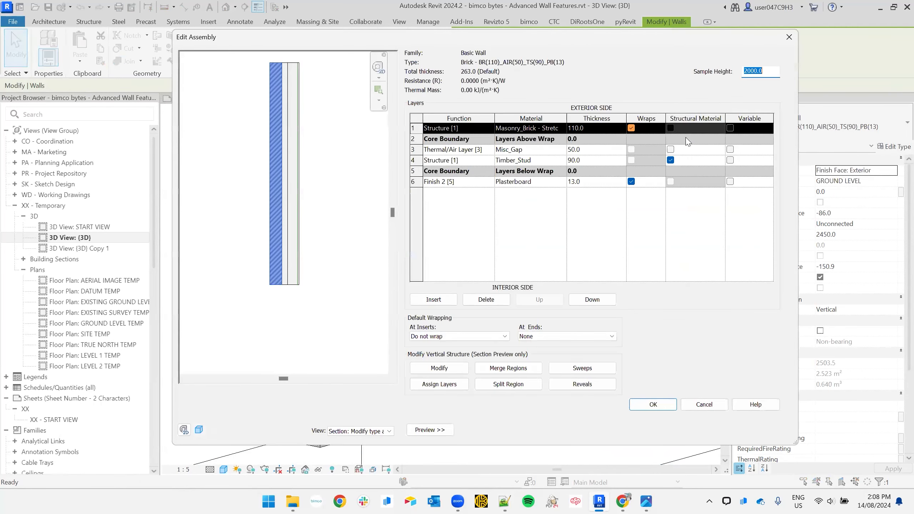
scroll(290, 292, up, 5)
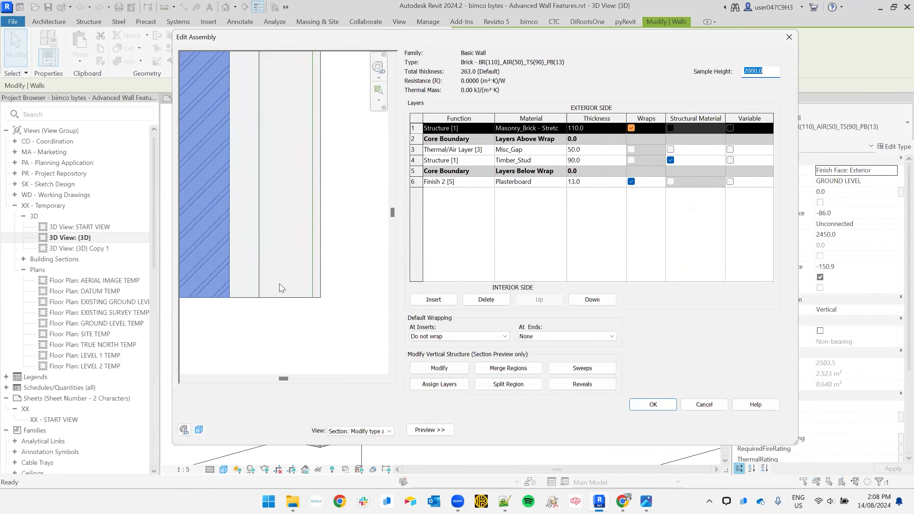
middle_drag(331, 299, 308, 305)
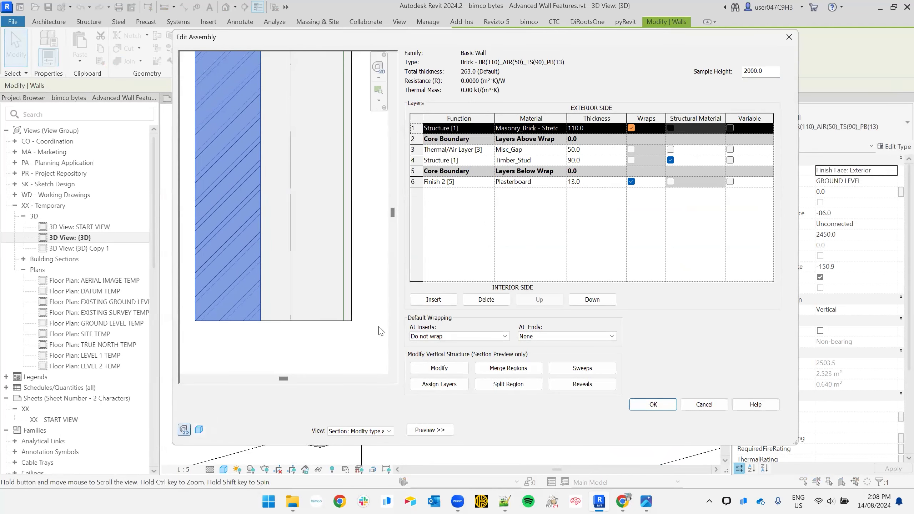
- Add a wall sweep using the Skirting_Shadowline_Profile profile and browse for its material
click(575, 369)
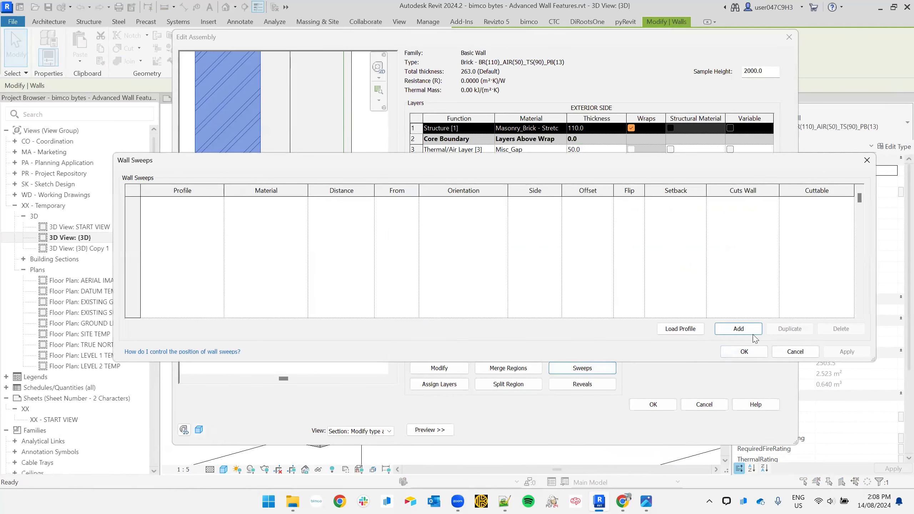
click(744, 331)
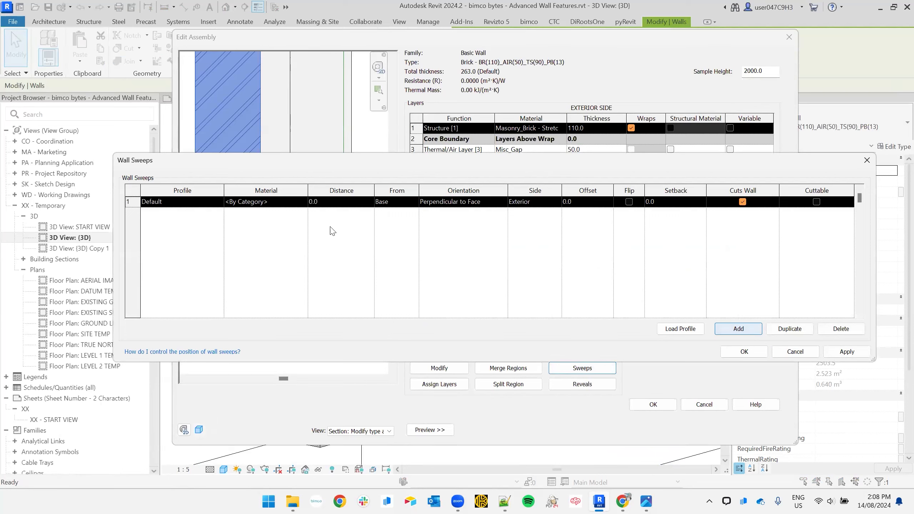
click(221, 203)
text(Sha)
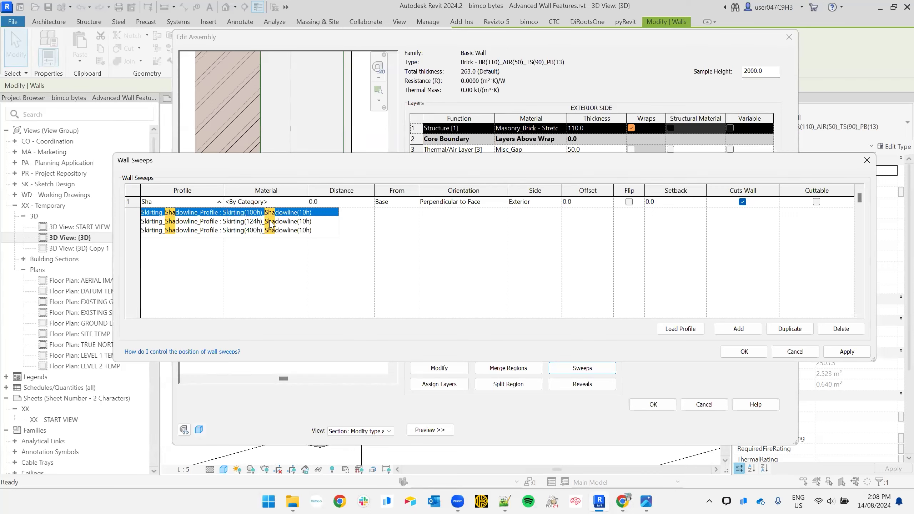
click(234, 224)
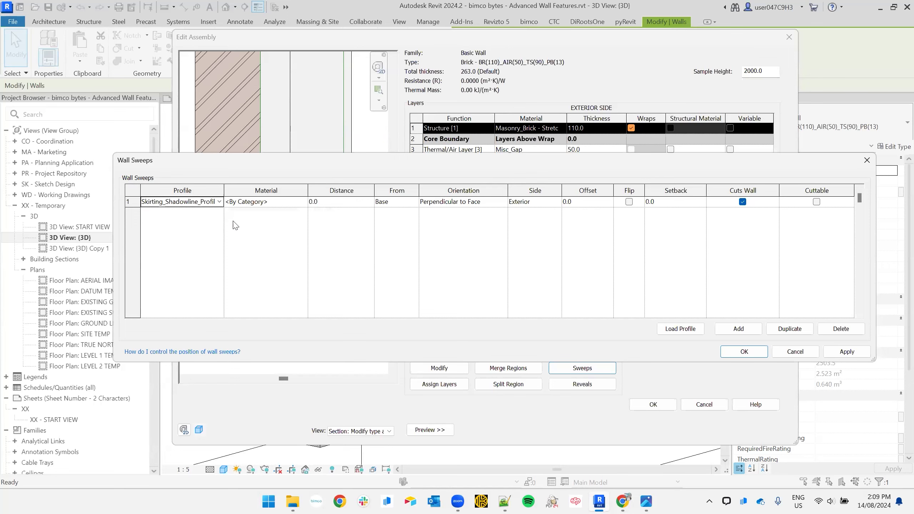
click(280, 202)
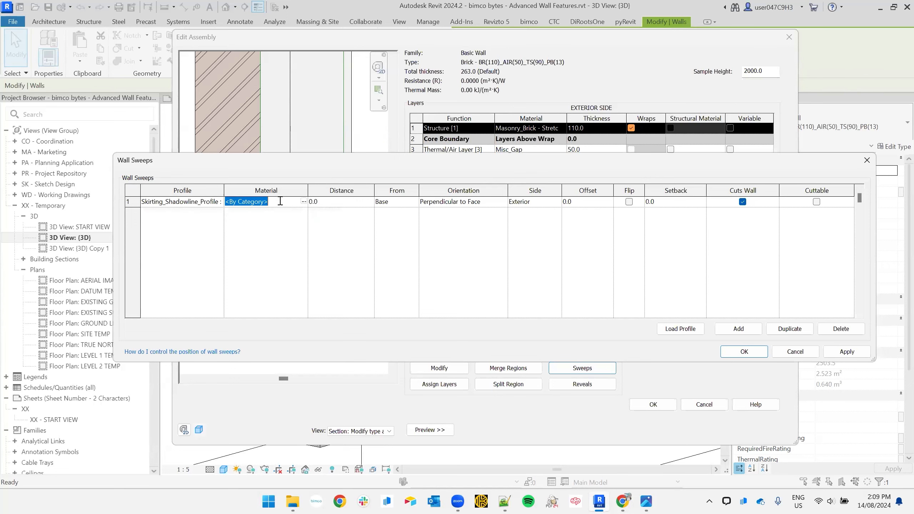
click(304, 202)
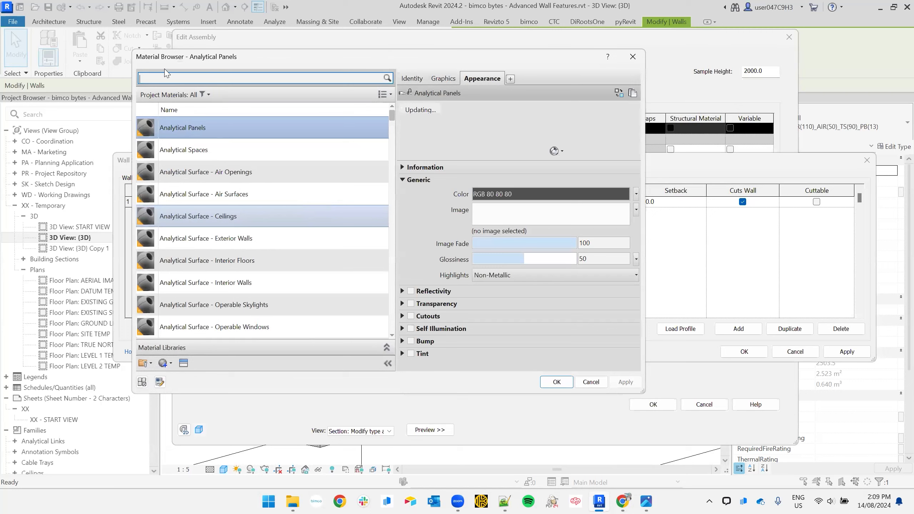
- Search 'al' in the Material Browser and assign Metal_Aluminium to the skirting sweep
click(170, 79)
text(alum)
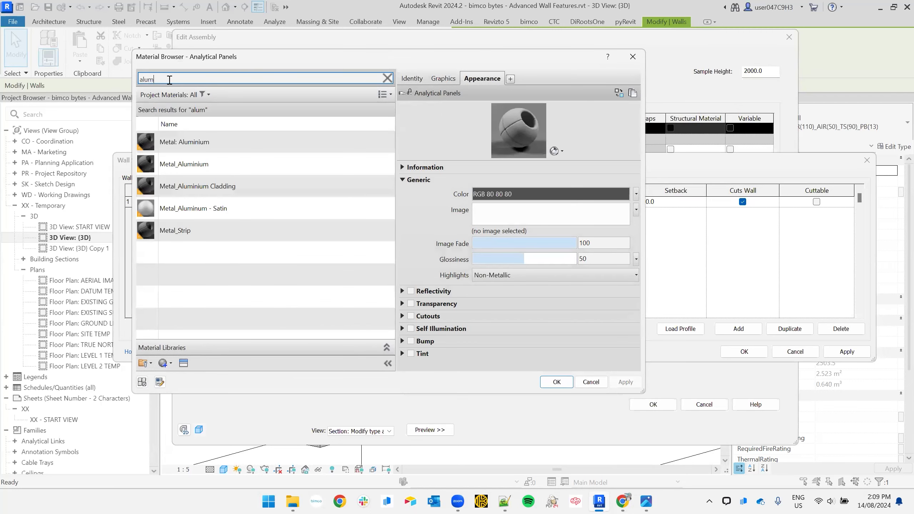
click(181, 165)
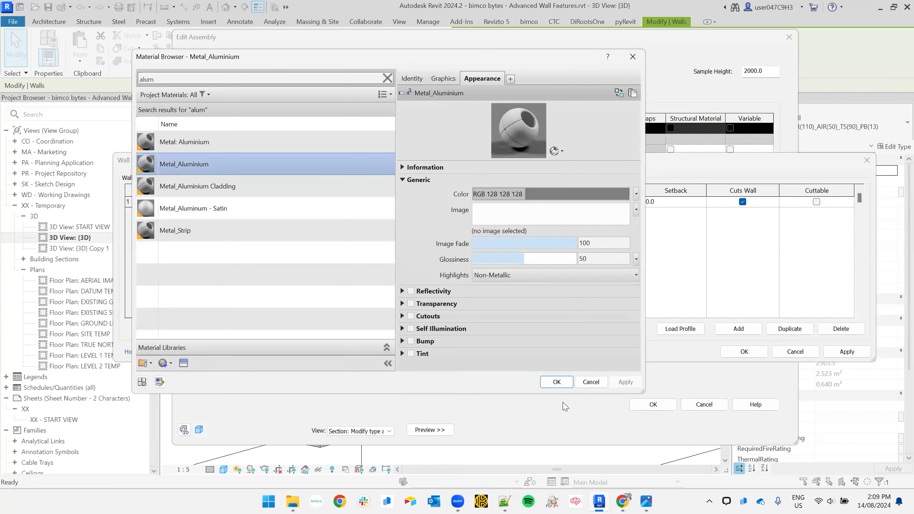
click(557, 383)
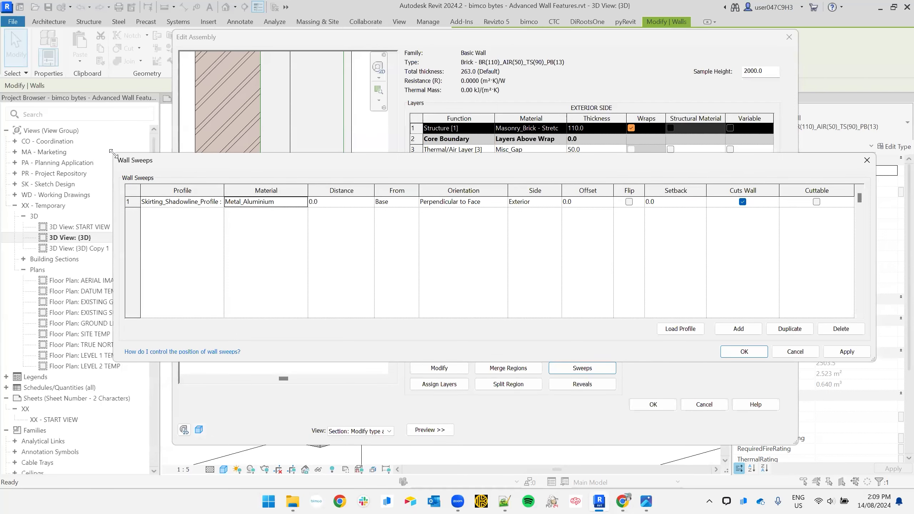
- Move the sweeps window clear of the preview and set the sweep's Side to Interior
drag(111, 153, 400, 134)
drag(528, 146, 503, 48)
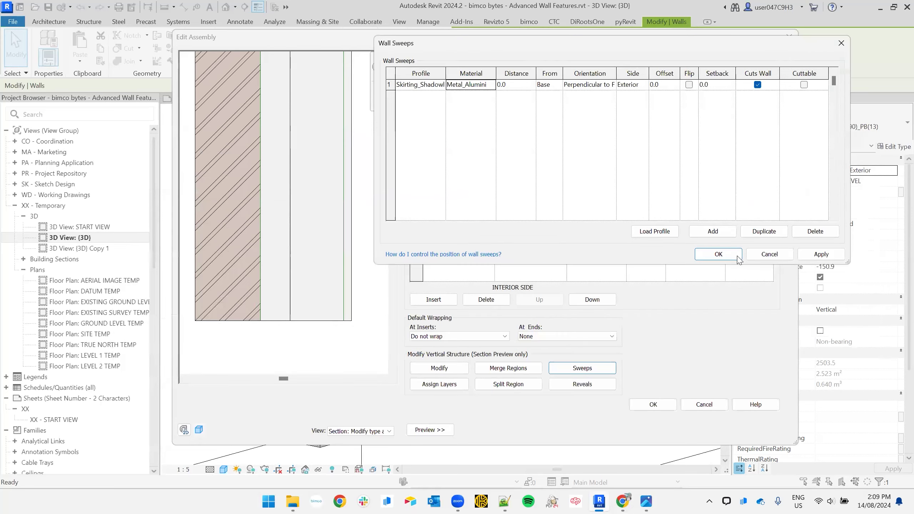
click(822, 255)
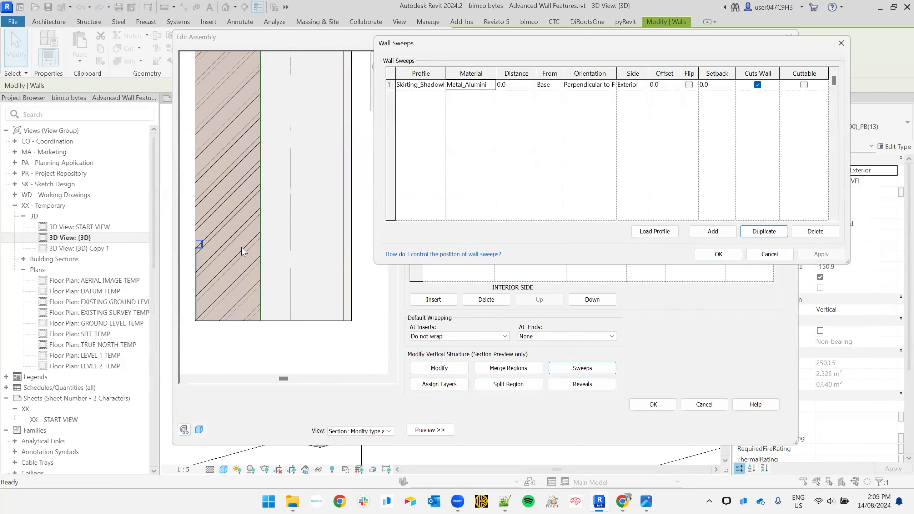
key(ctrl)
key(ctrl)
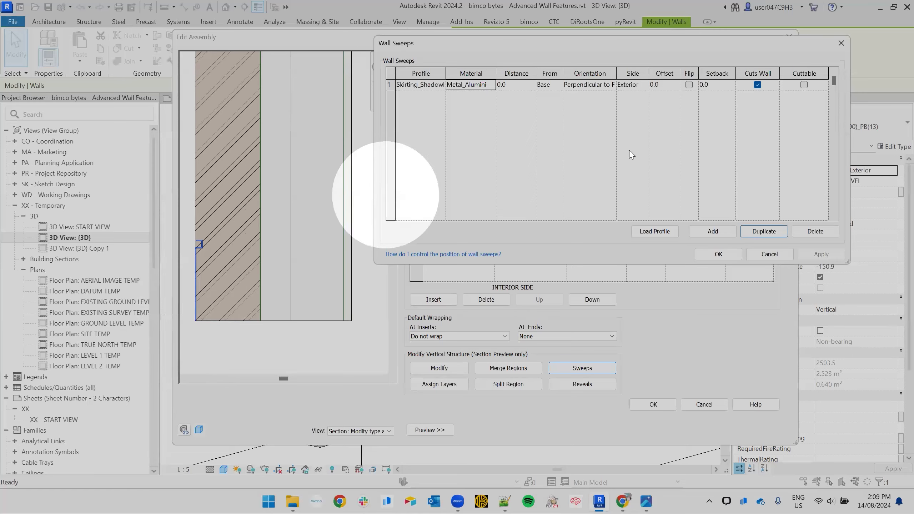
click(645, 85)
click(631, 105)
click(821, 255)
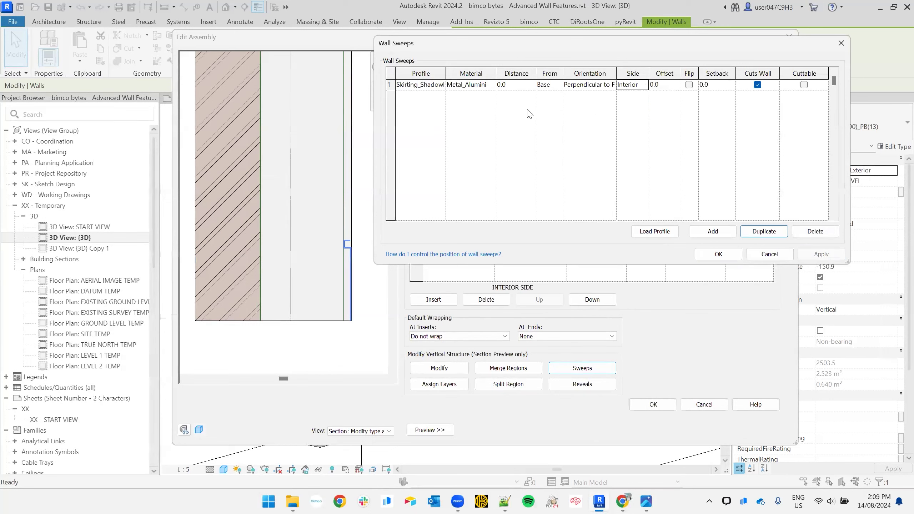
- Test a 50 distance from the wall base, then reset the distance to 0.0
click(518, 85)
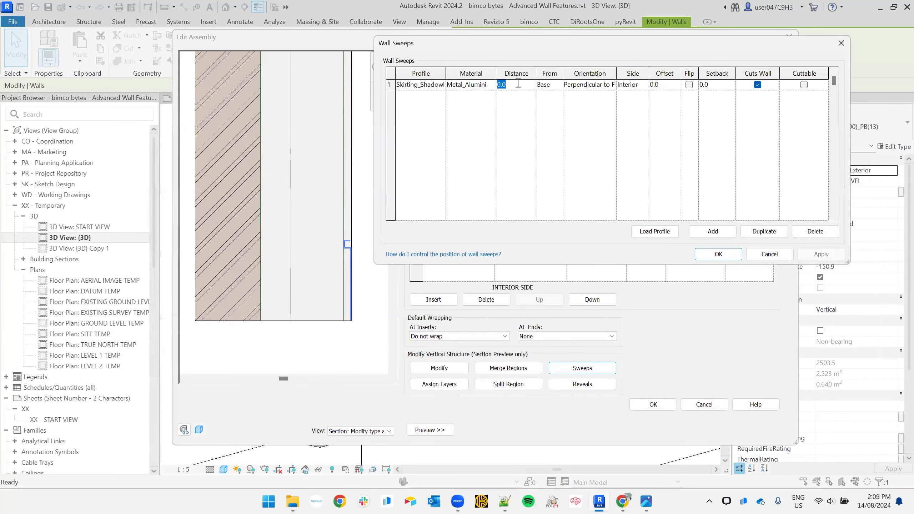
click(555, 82)
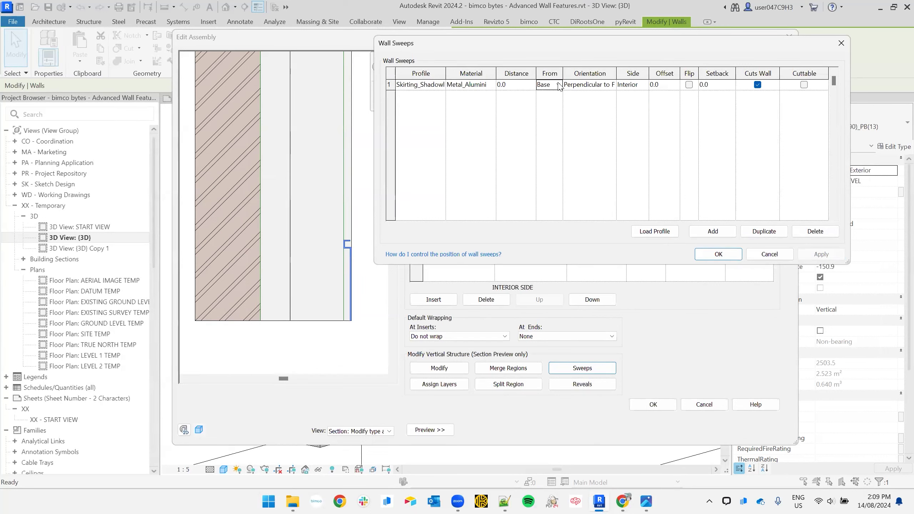
click(558, 85)
click(559, 86)
click(518, 85)
text(50)
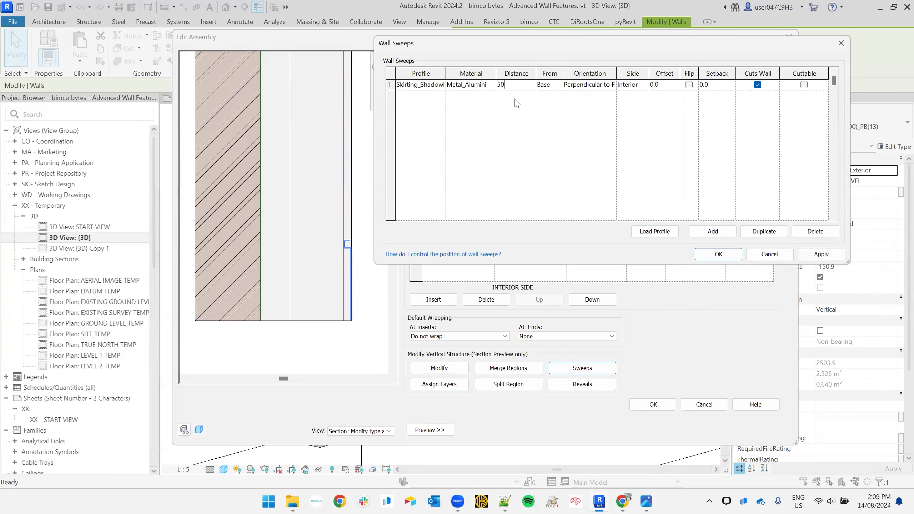
click(820, 254)
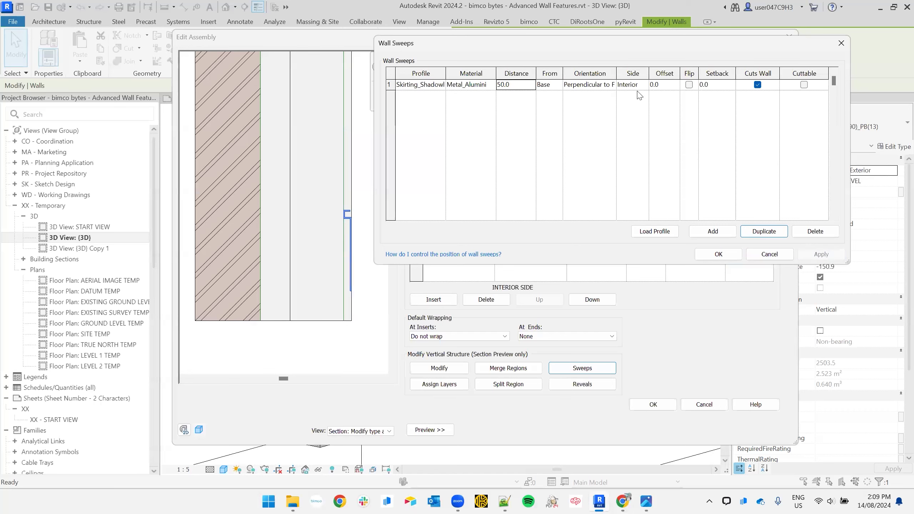
double_click(519, 85)
text(0.0)
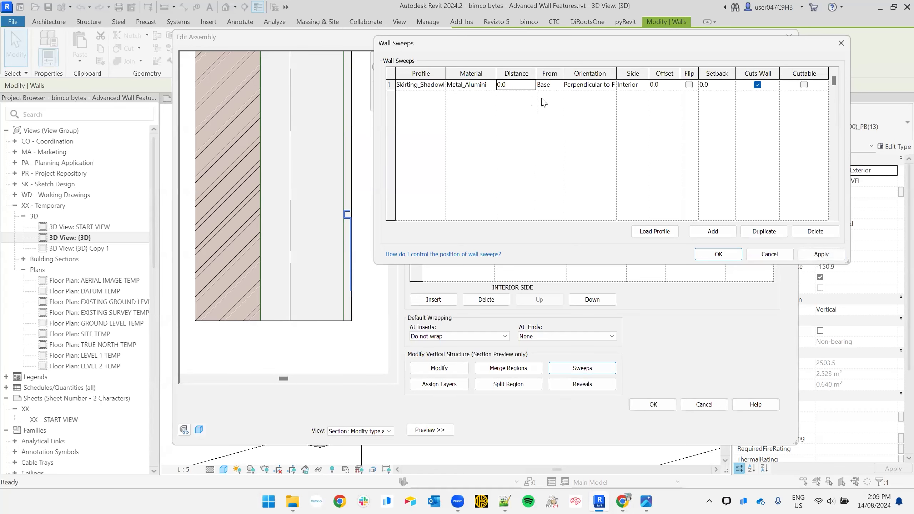
- Try Parallel to Ground orientation on the sweep, then restore Perpendicular to Face
click(610, 89)
click(614, 86)
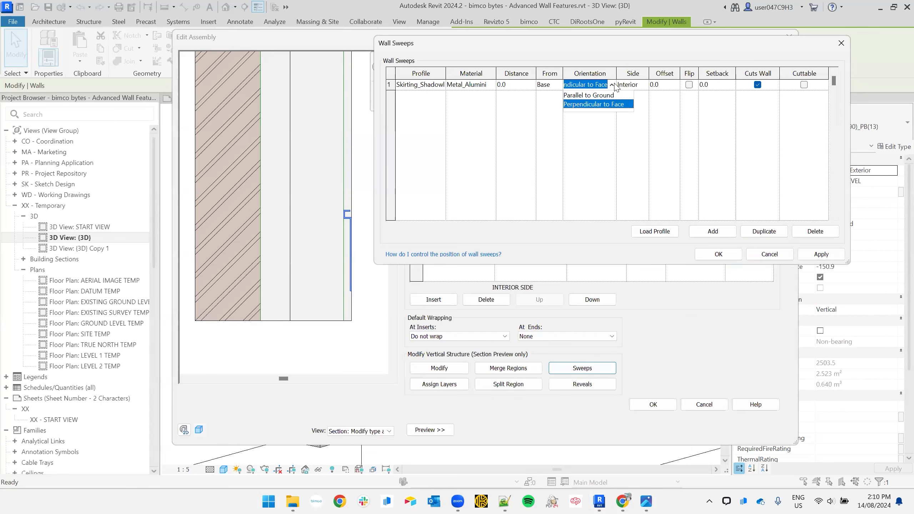
click(618, 104)
click(822, 254)
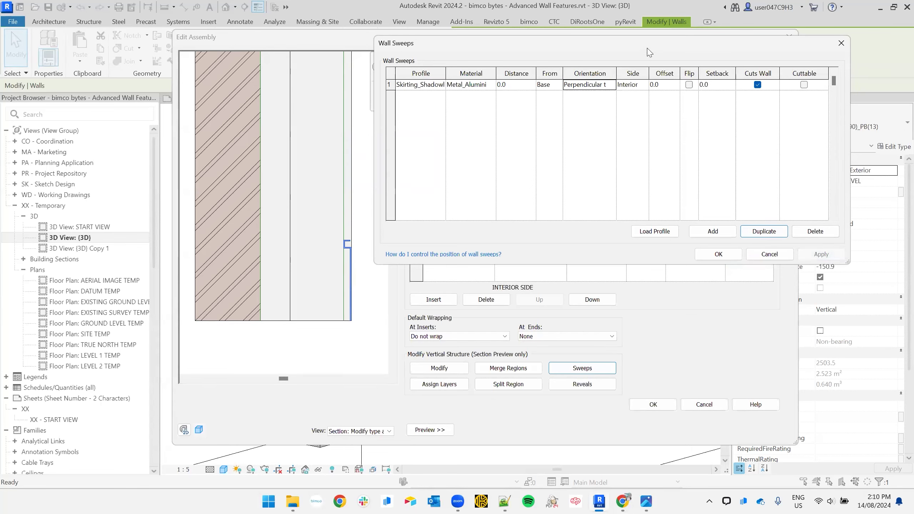
click(613, 86)
click(594, 95)
click(822, 256)
click(612, 85)
click(594, 104)
click(803, 251)
- Test a 50 offset and a flipped profile, reverting both back to the original
click(666, 87)
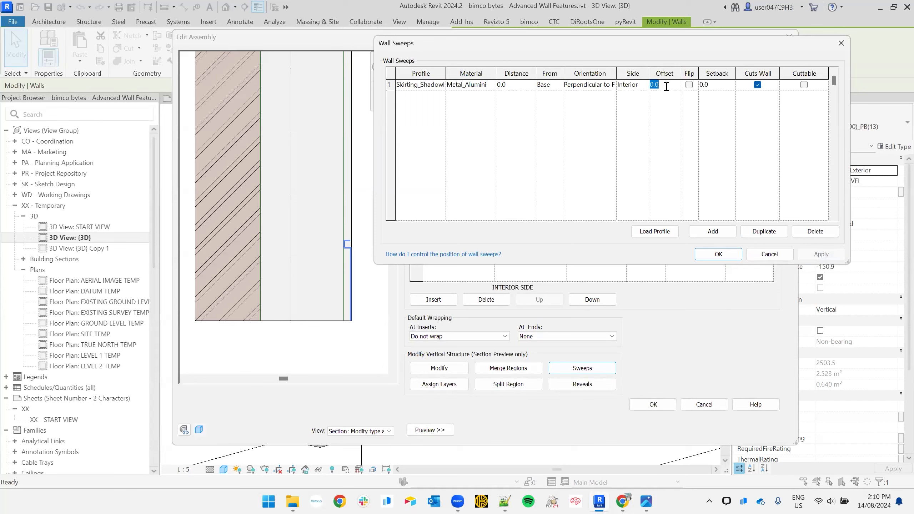
text(50)
click(817, 255)
click(669, 85)
text(0)
click(821, 255)
click(689, 85)
click(807, 255)
click(689, 85)
click(820, 257)
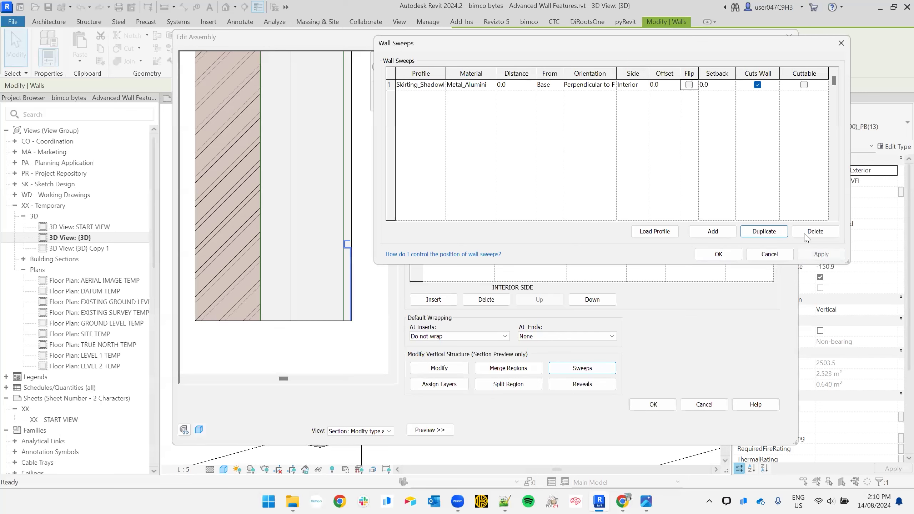
- Leave the sweep's setback at zero and close the sweeps list keeping the changes
click(722, 85)
double_click(721, 86)
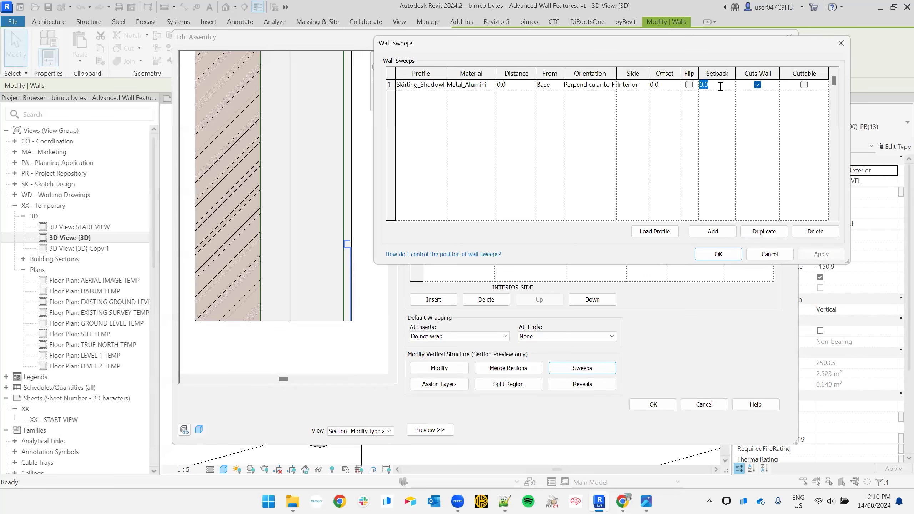
click(756, 133)
click(718, 255)
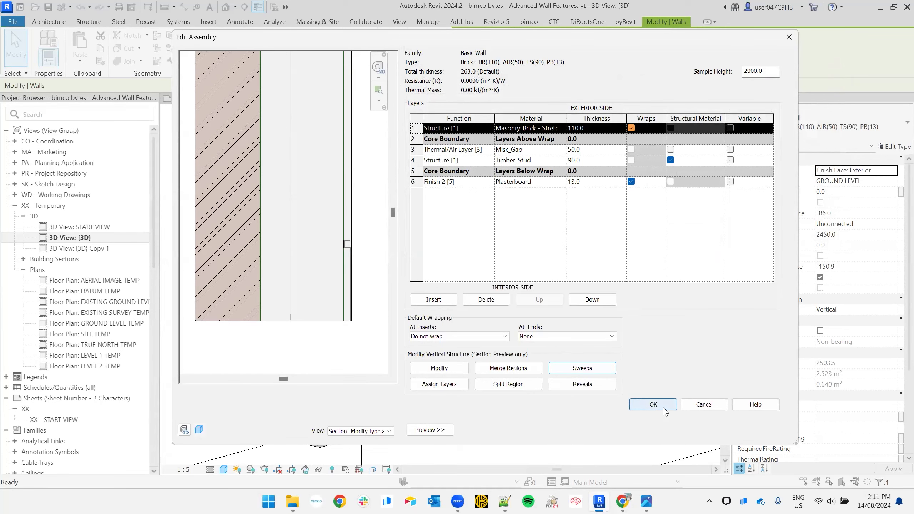
- Add a second wall sweep with the decorative moulding skirting profile
click(580, 371)
click(714, 232)
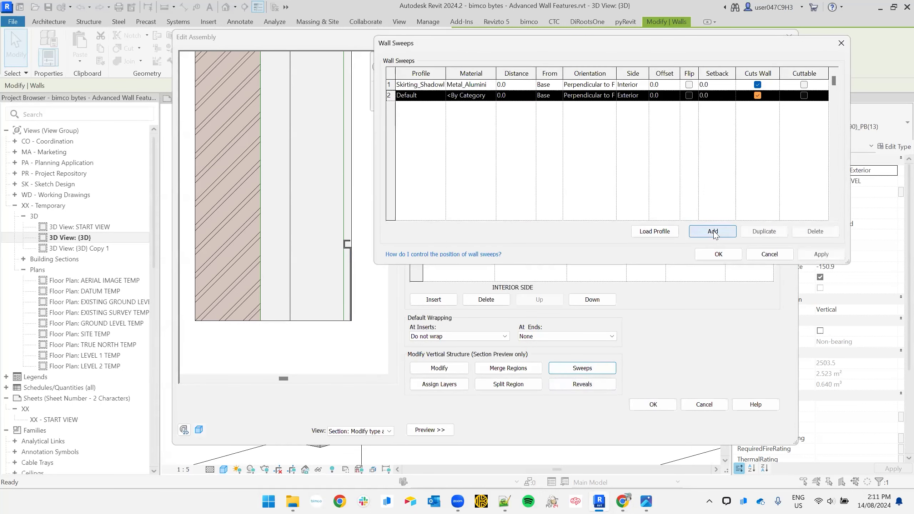
click(425, 96)
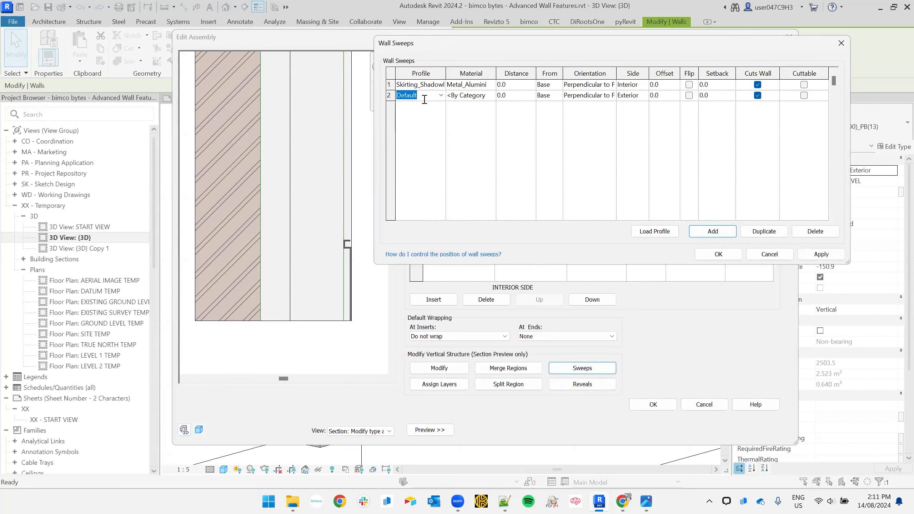
text(mou)
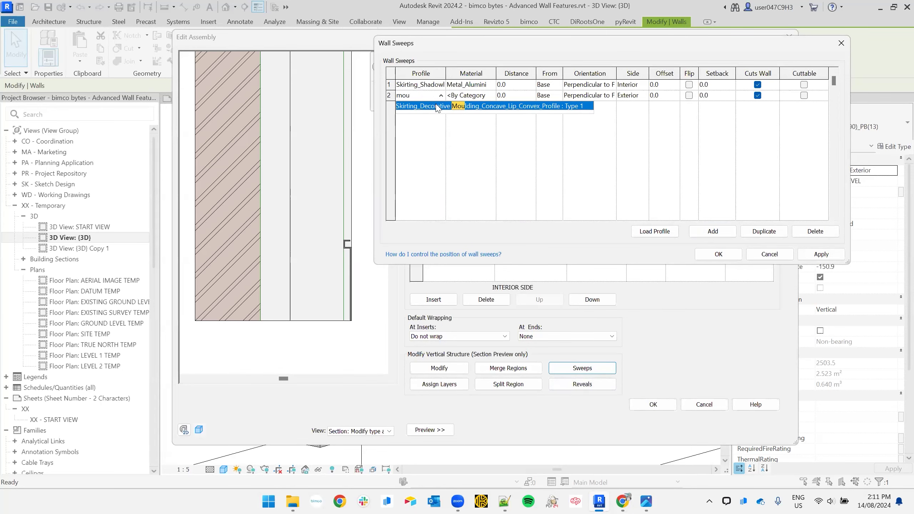
click(437, 107)
- Search 'mould' and assign Timber_Mouldings as the second sweep's material
click(473, 96)
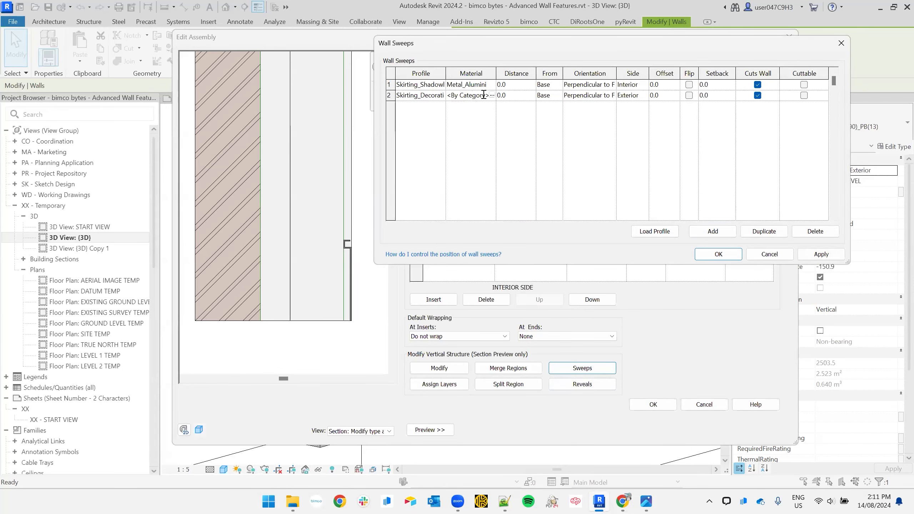
click(493, 95)
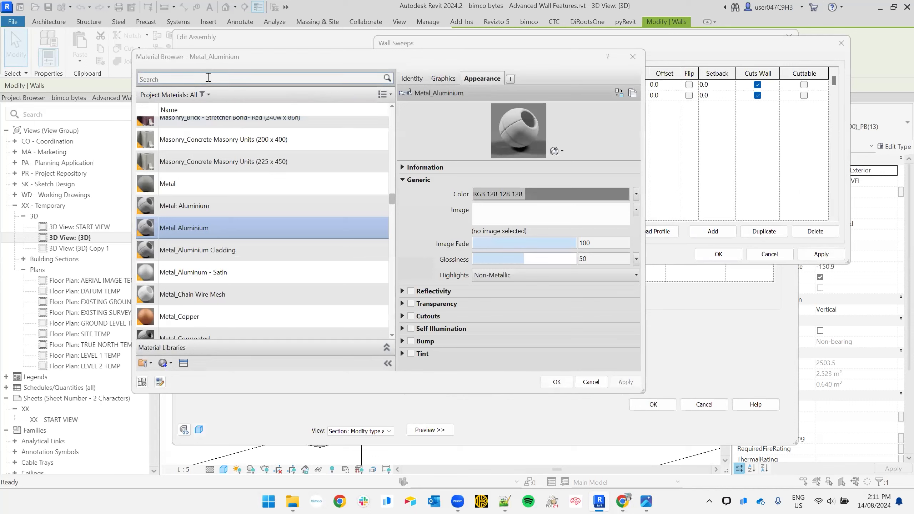
click(209, 78)
text(mou)
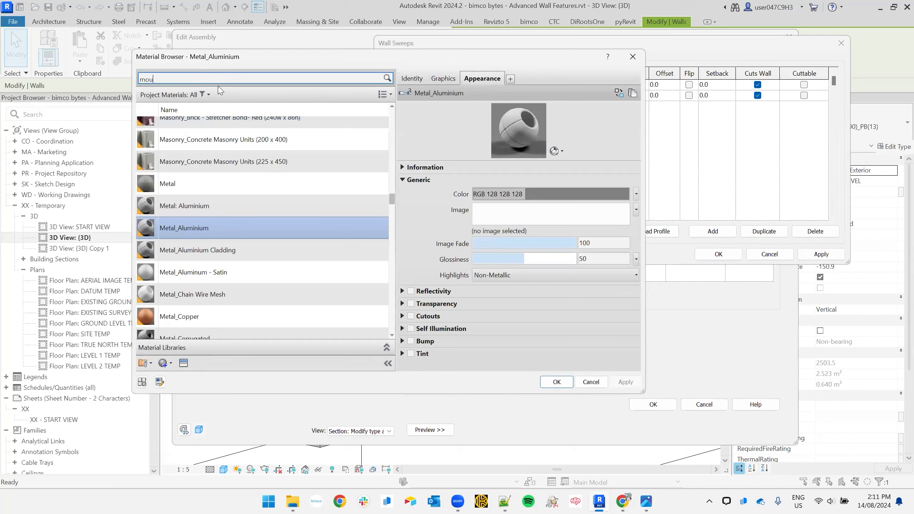
text(ld)
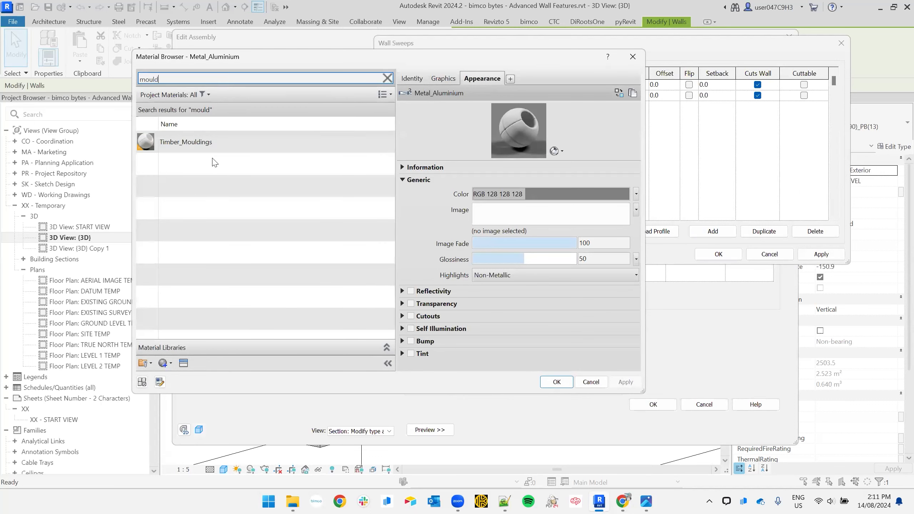
click(213, 143)
click(556, 382)
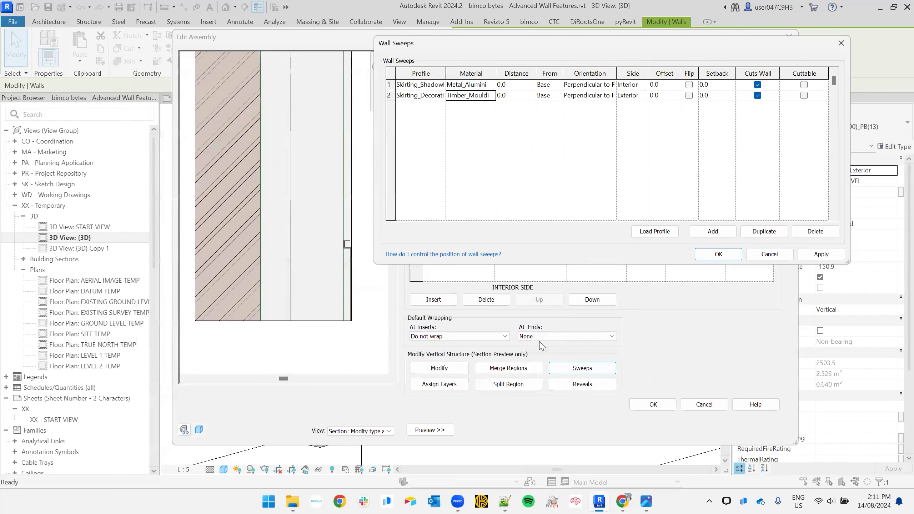
- Set the second sweep to distance 350, Interior side and setback -10, then accept
click(515, 99)
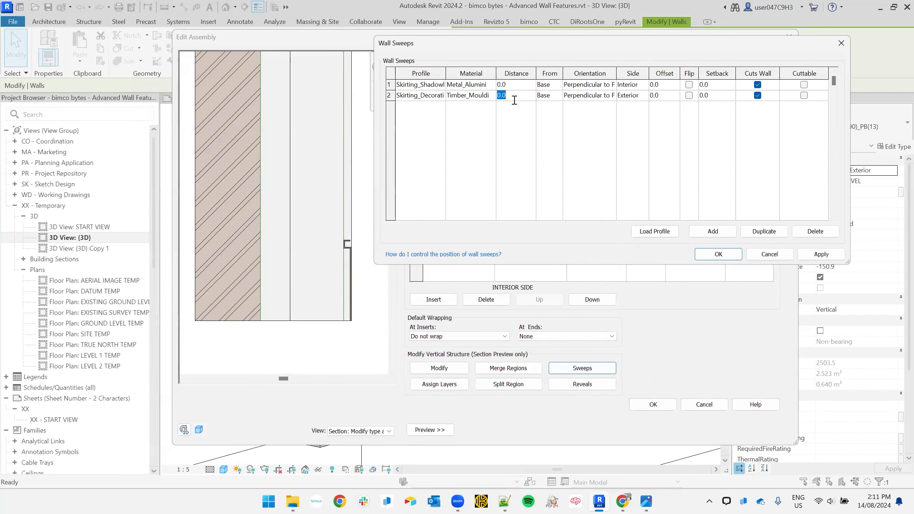
text(350)
click(533, 140)
click(645, 99)
click(637, 116)
click(664, 97)
click(725, 95)
text(-10)
click(710, 150)
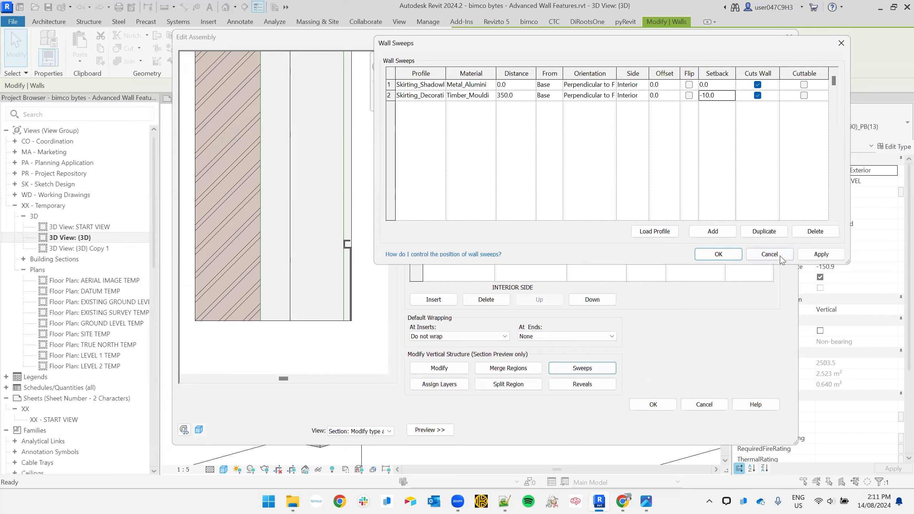
click(719, 254)
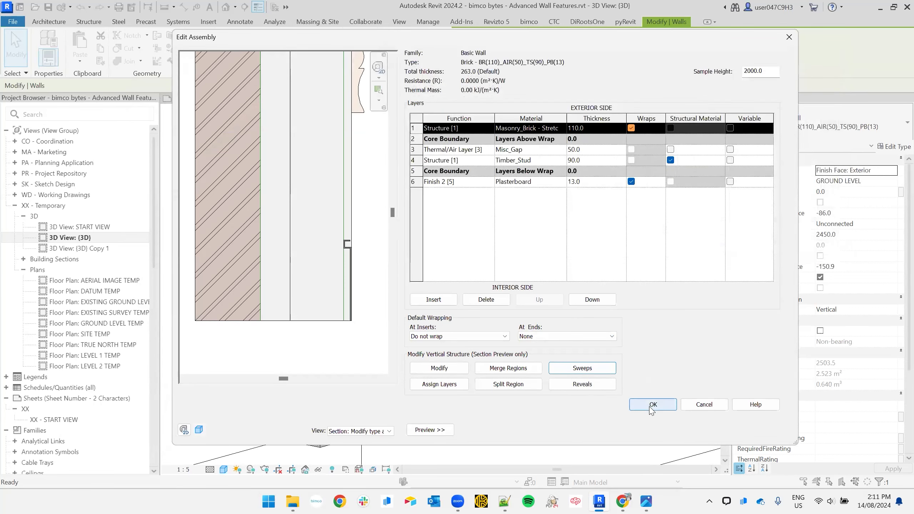
click(653, 405)
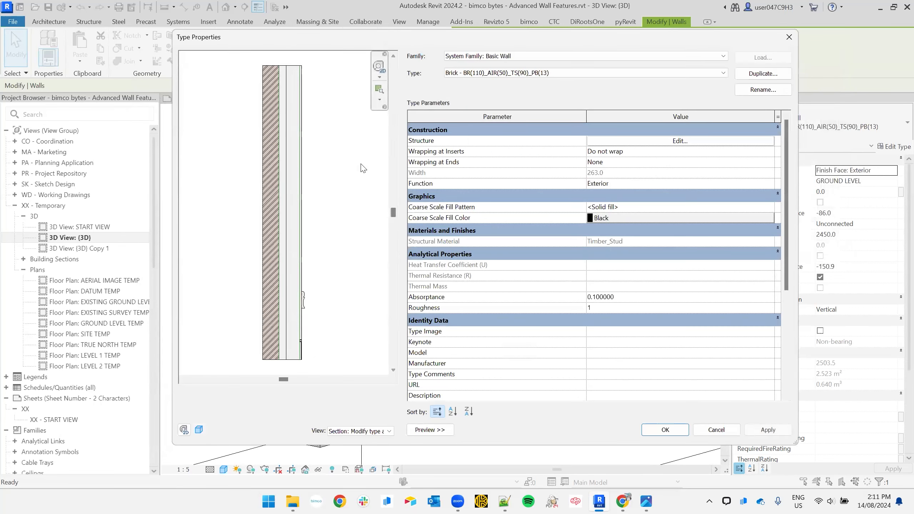
middle_drag(292, 320, 324, 195)
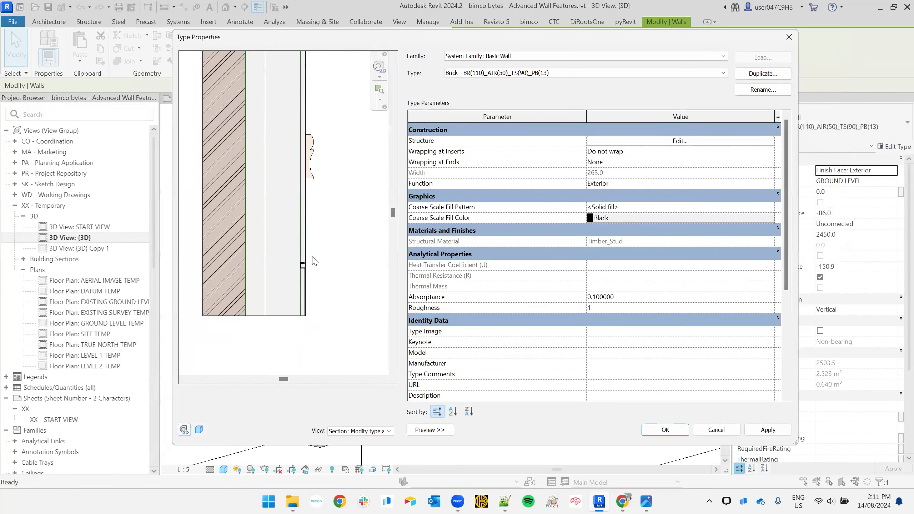
scroll(308, 273, up, 3)
middle_drag(302, 274, 298, 221)
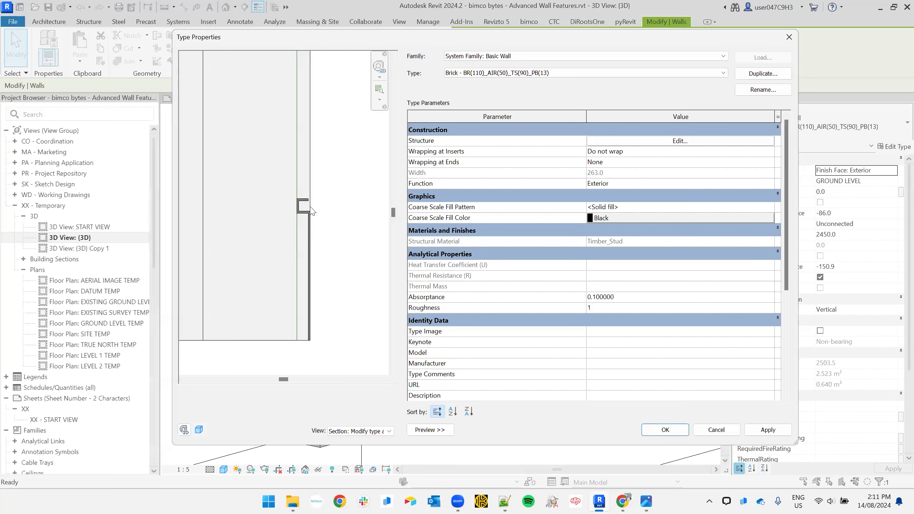
scroll(312, 211, up, 3)
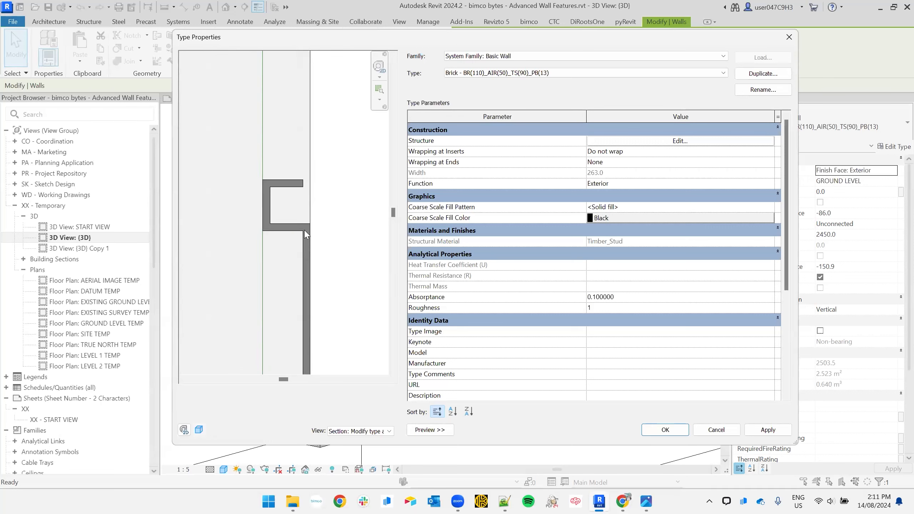
scroll(338, 216, down, 3)
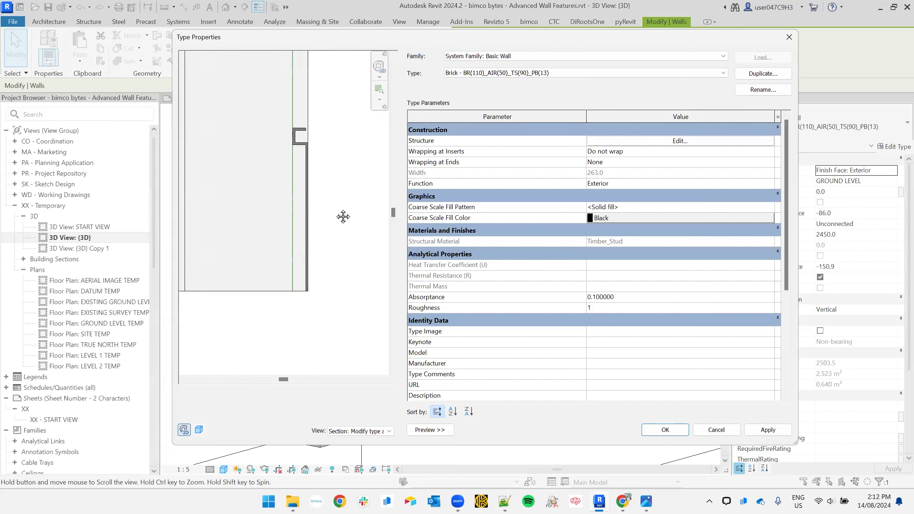
scroll(351, 269, down, 3)
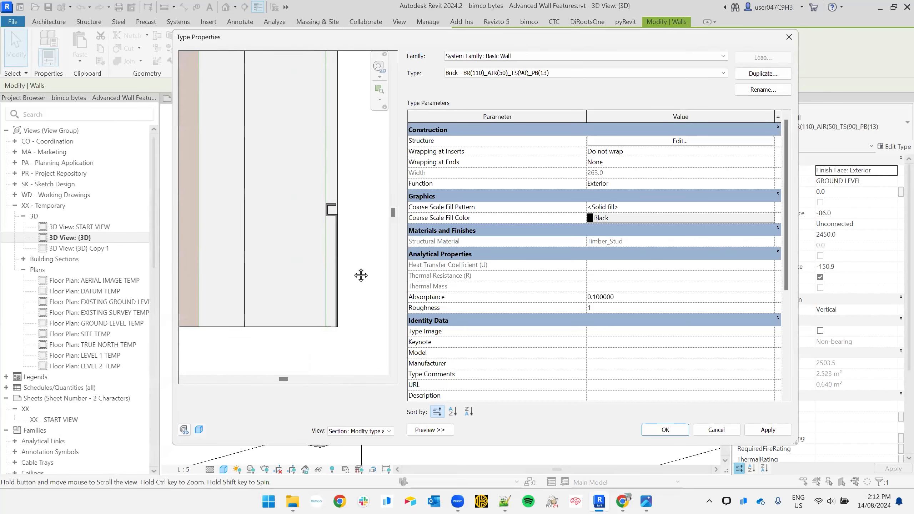
click(646, 141)
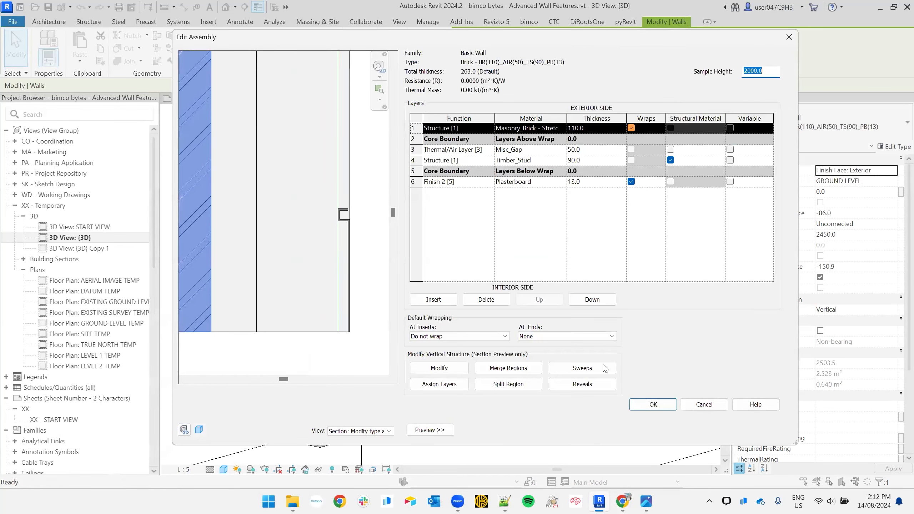
- Add an Interior-side reveal using Skirting_Rectangular_Profile : (13w x 136h) at the wall base
click(581, 384)
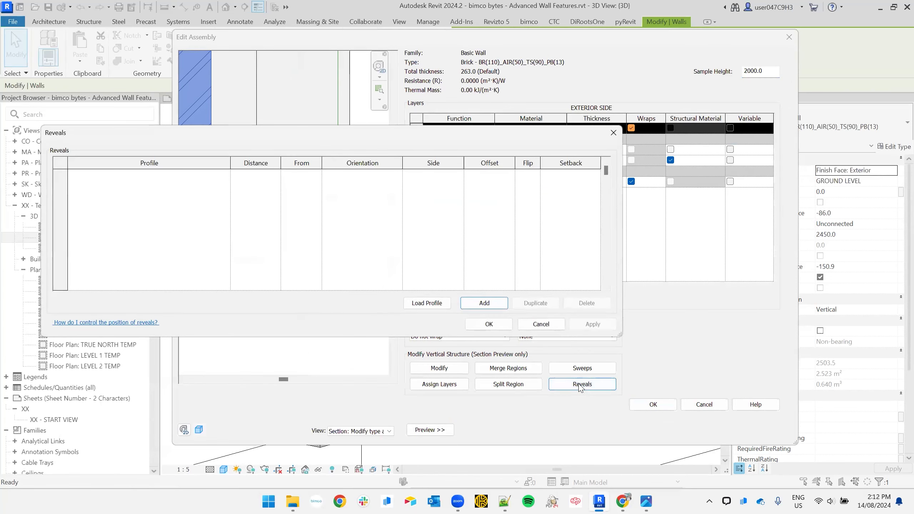
click(491, 308)
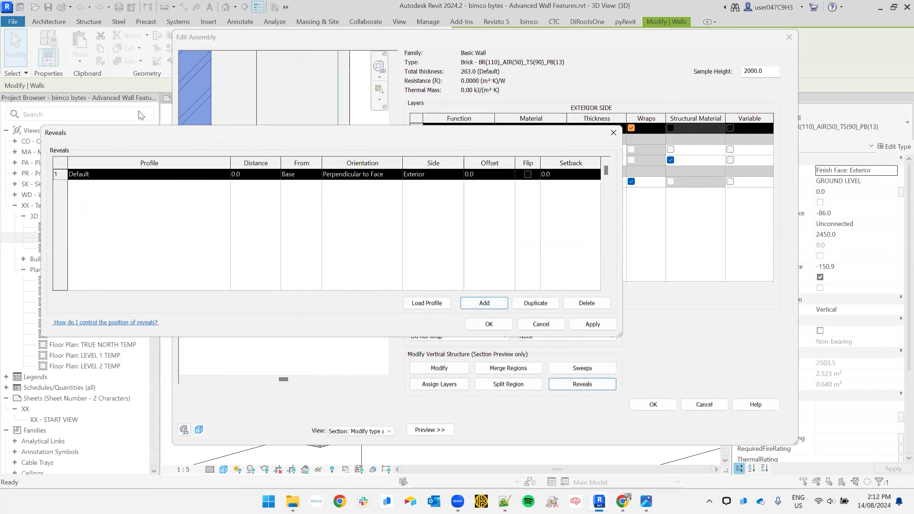
click(146, 175)
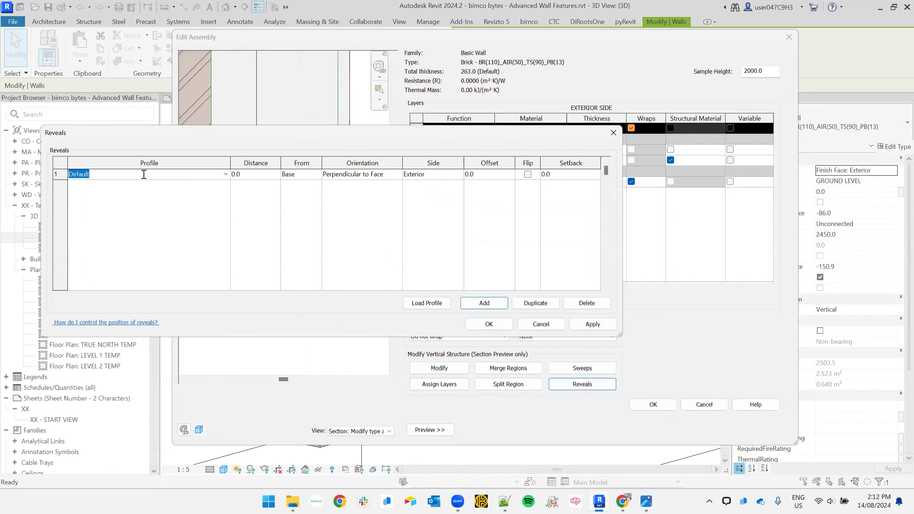
text(136)
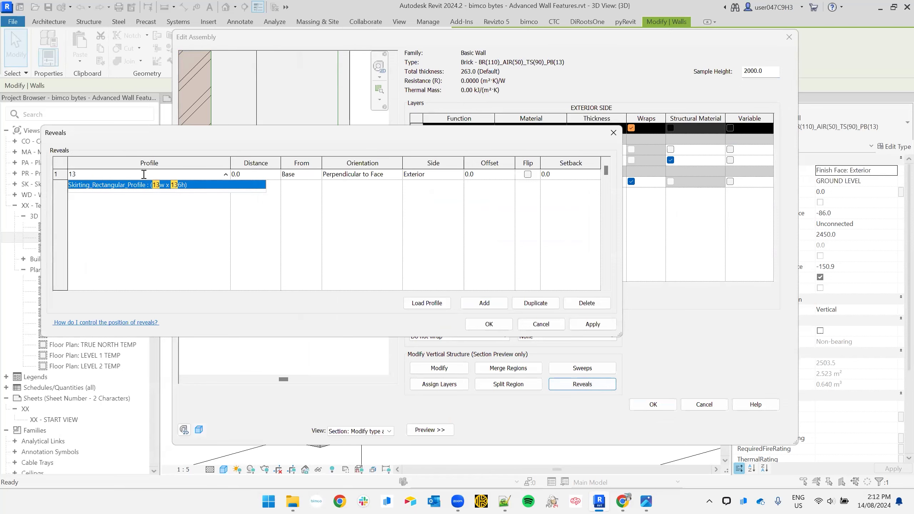
click(156, 185)
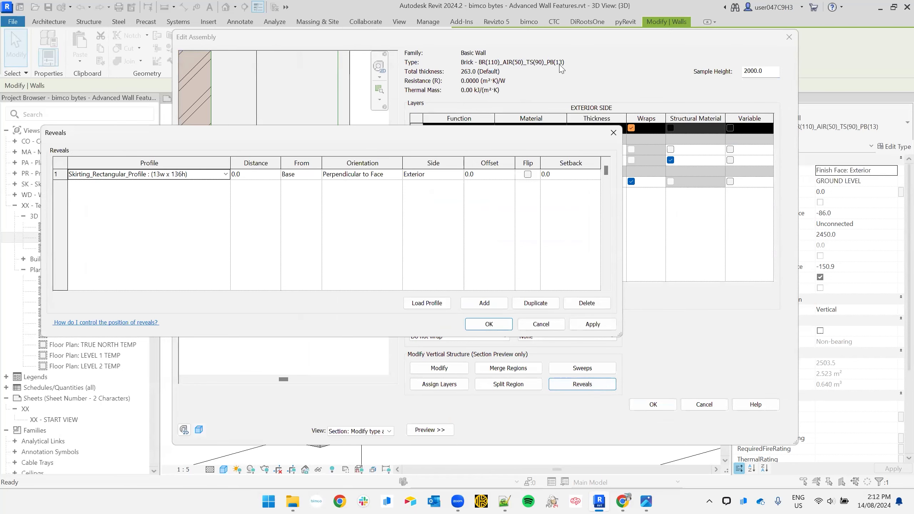
key(ctrl)
key(ctrl)
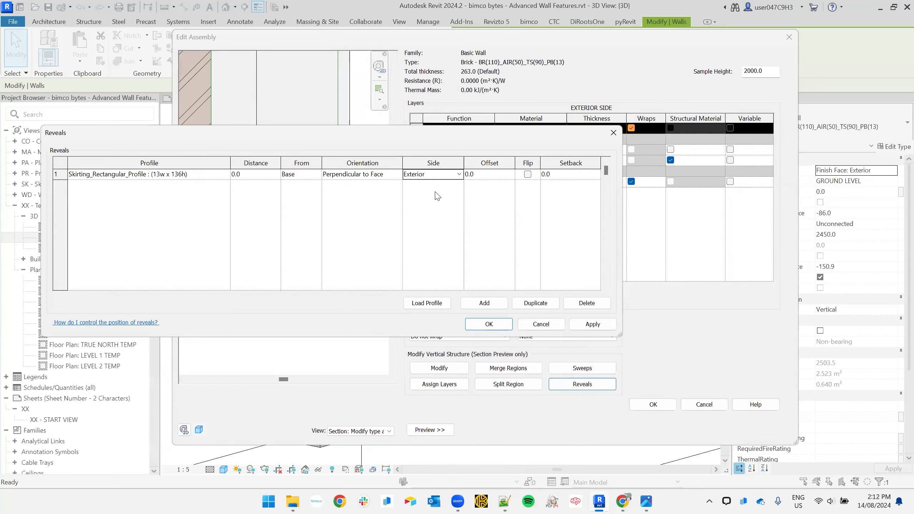
click(434, 175)
click(431, 200)
click(489, 324)
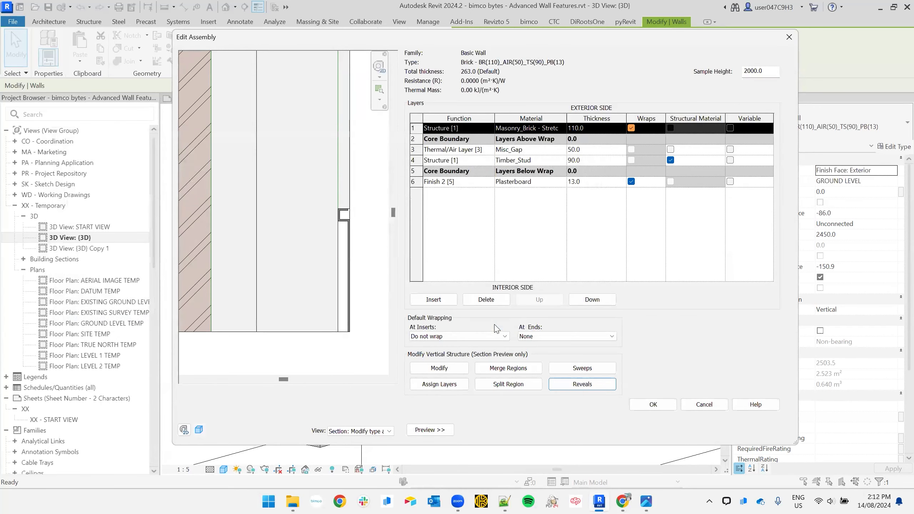
- Zoom the preview to check the interior base reveal, then accept the layer structure
scroll(351, 215, up, 4)
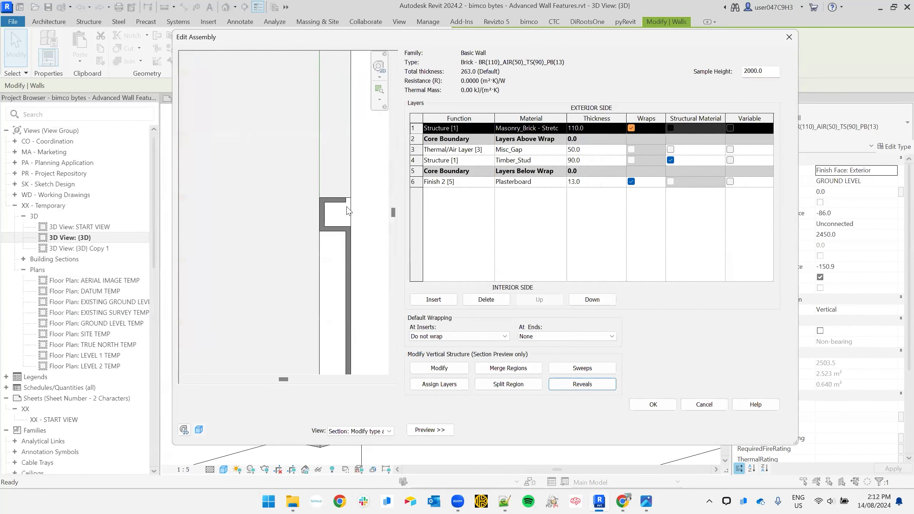
scroll(305, 282, down, 3)
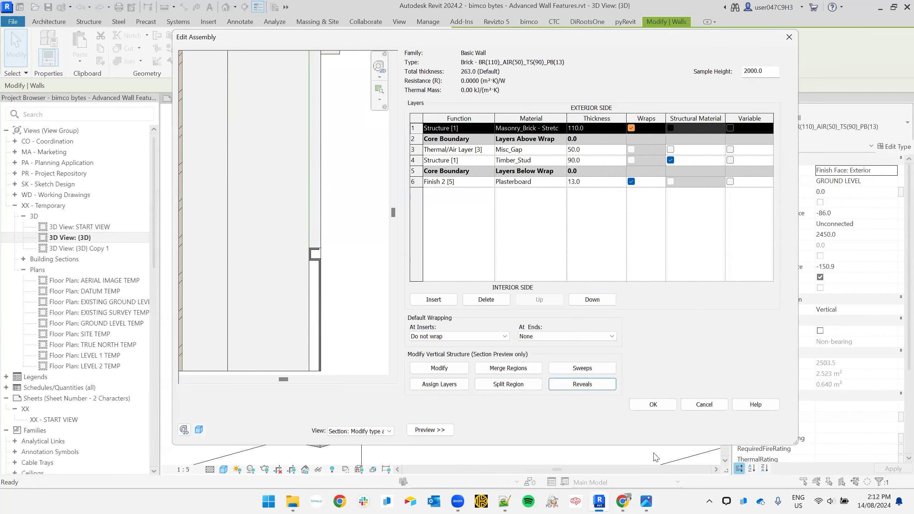
click(659, 401)
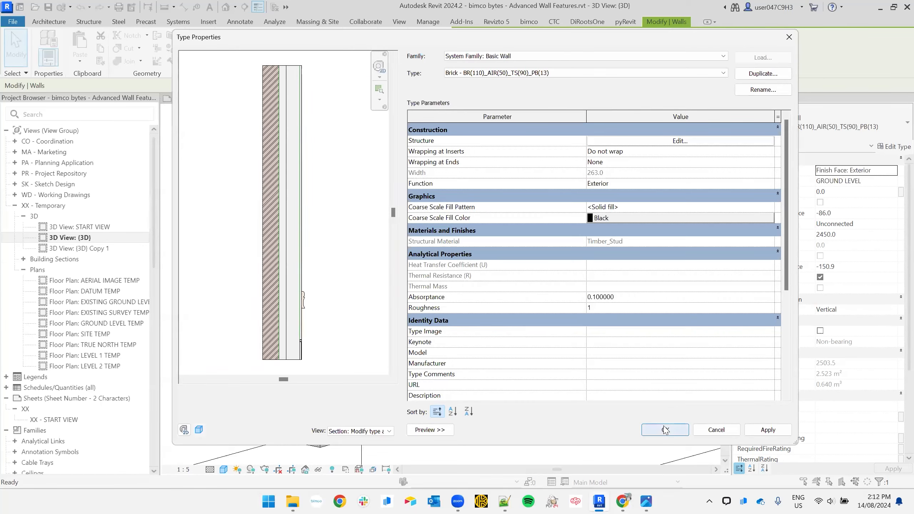
- Apply the type changes and inspect the wall's moulding and skirting reveal in 3D
click(666, 430)
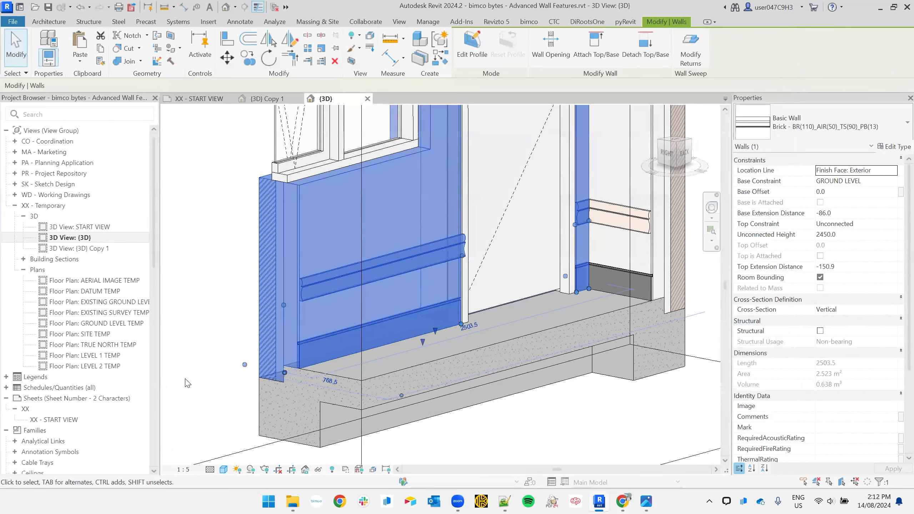
click(247, 370)
scroll(444, 286, up, 5)
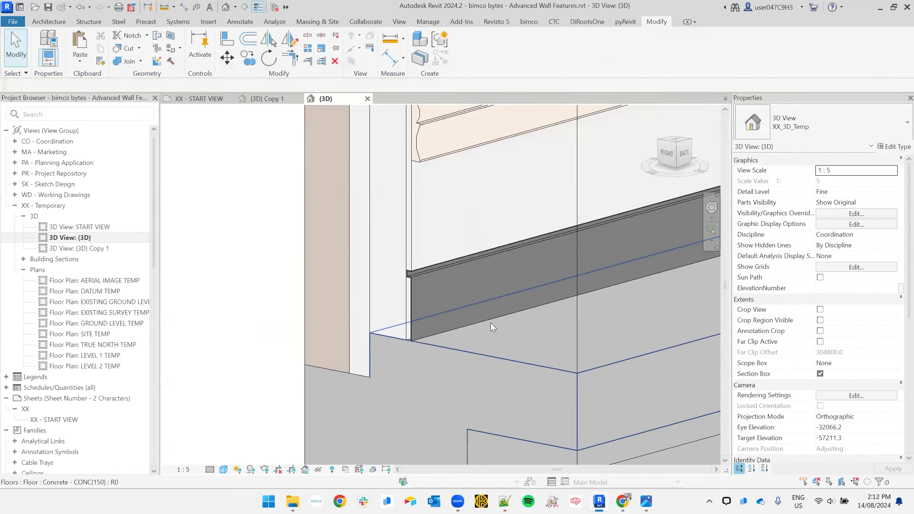
click(438, 344)
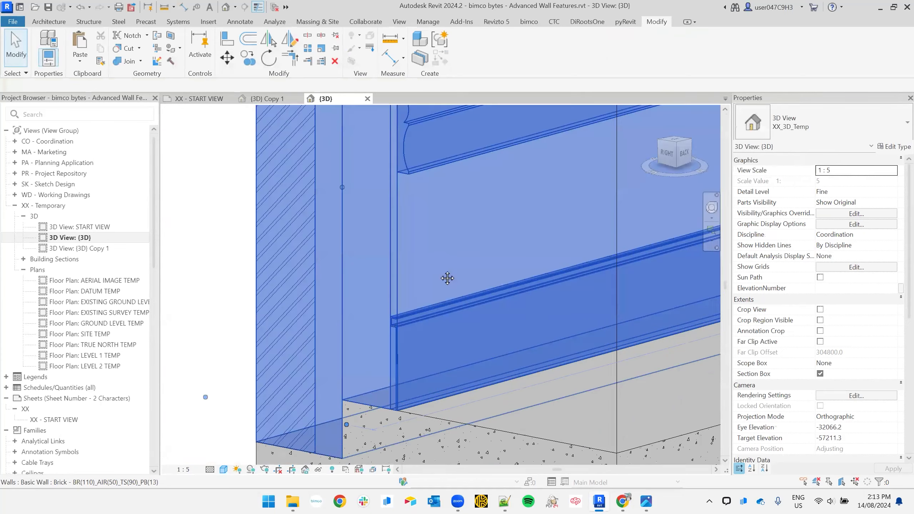
scroll(401, 342, up, 4)
scroll(424, 291, down, 2)
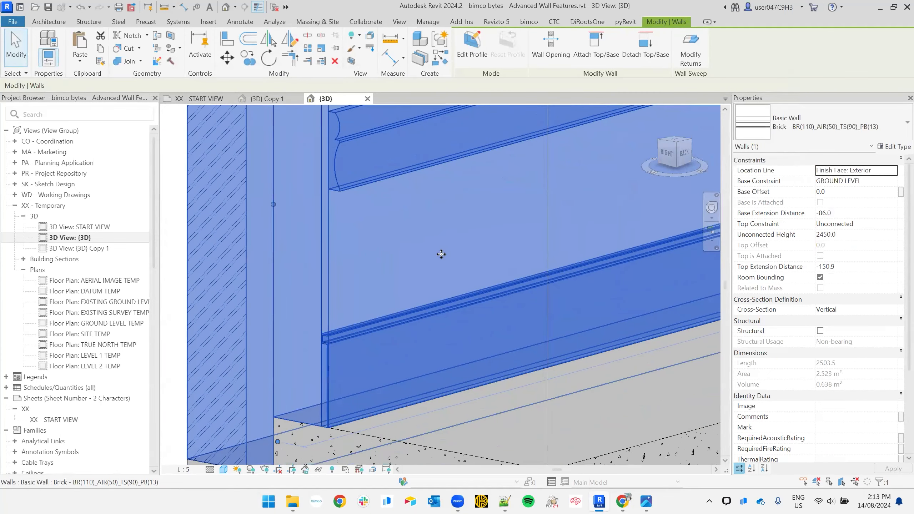
- Reopen the brick wall's Type Properties to preview the moulding and base reveal
click(896, 147)
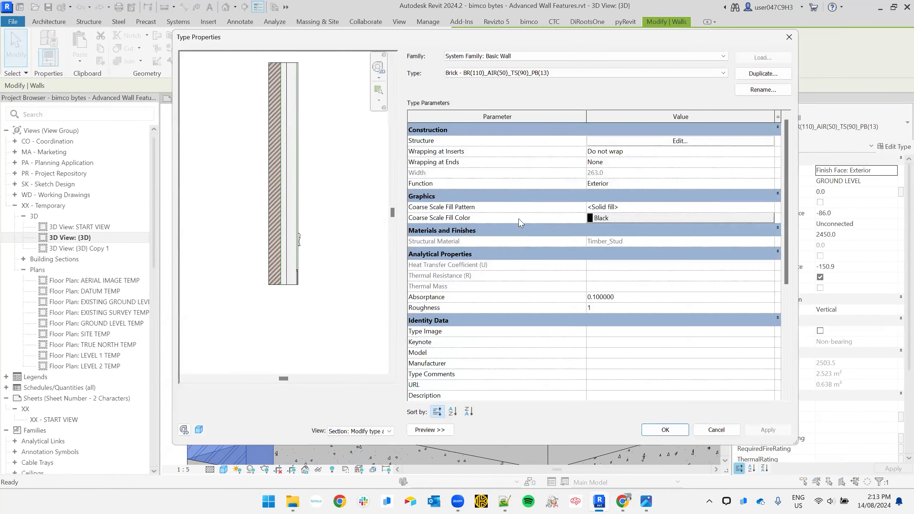
scroll(284, 280, up, 3)
scroll(363, 260, down, 3)
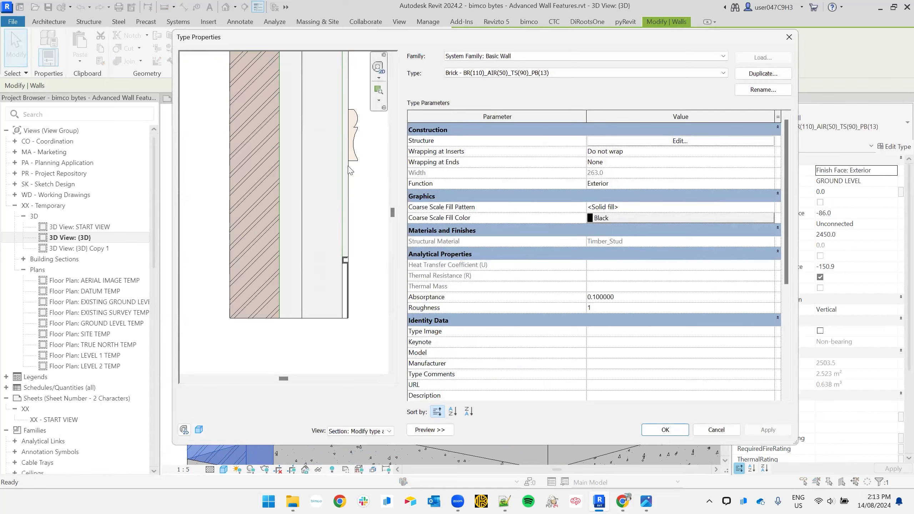
- In Edit Assembly, split the plasterboard finish layer near the wall base with Split Region
click(662, 141)
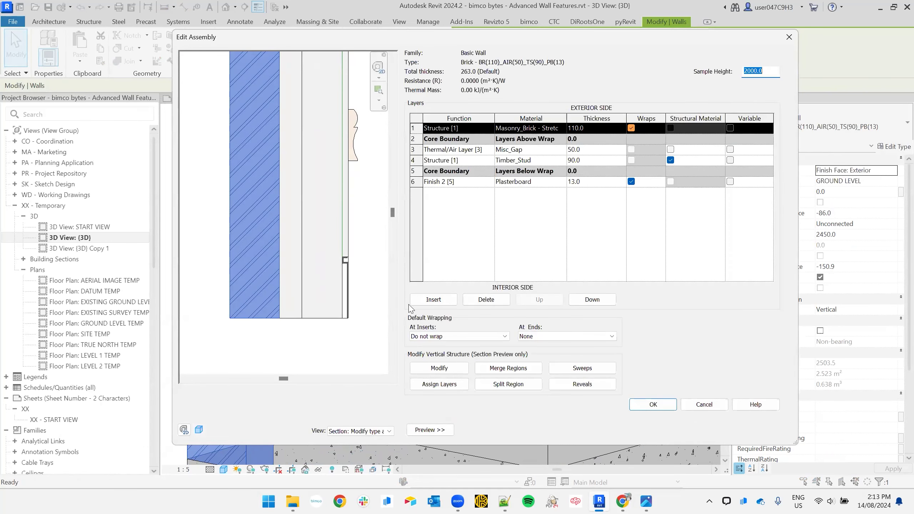
scroll(368, 285, up, 2)
scroll(351, 259, down, 2)
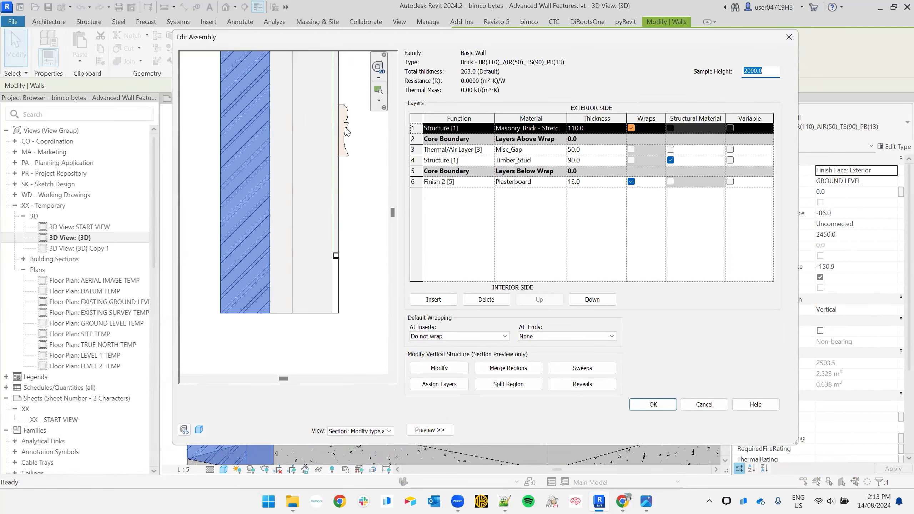
click(513, 387)
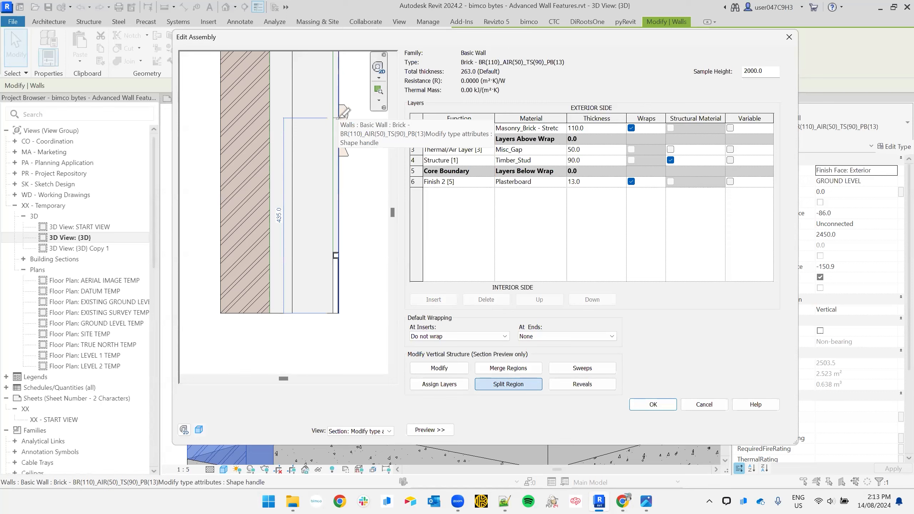
click(338, 118)
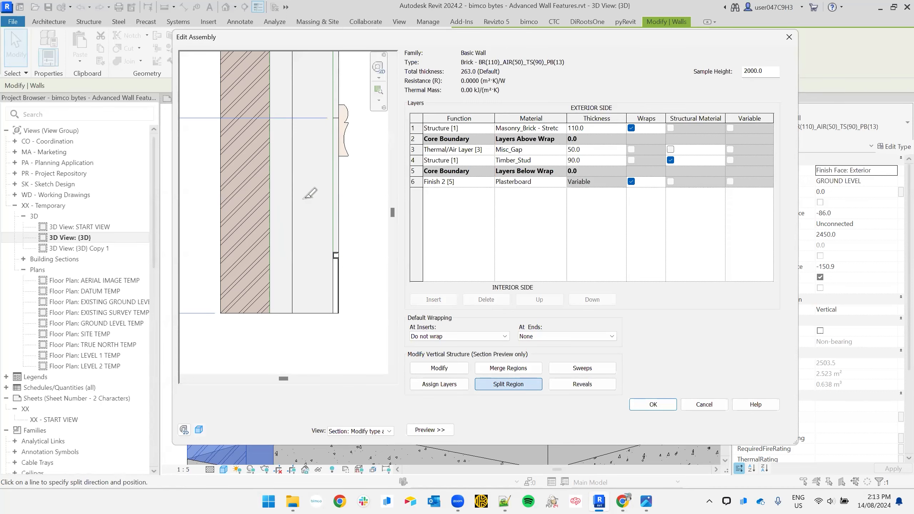
scroll(354, 176, down, 7)
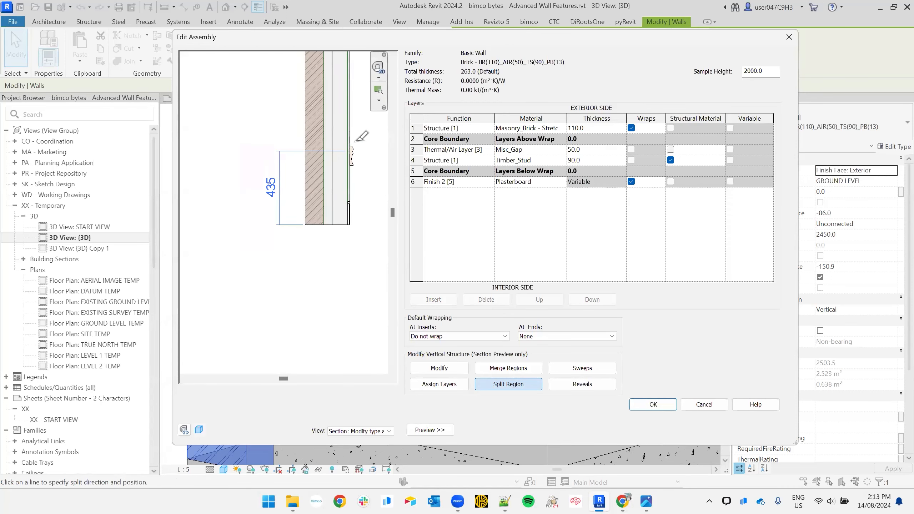
scroll(354, 143, up, 6)
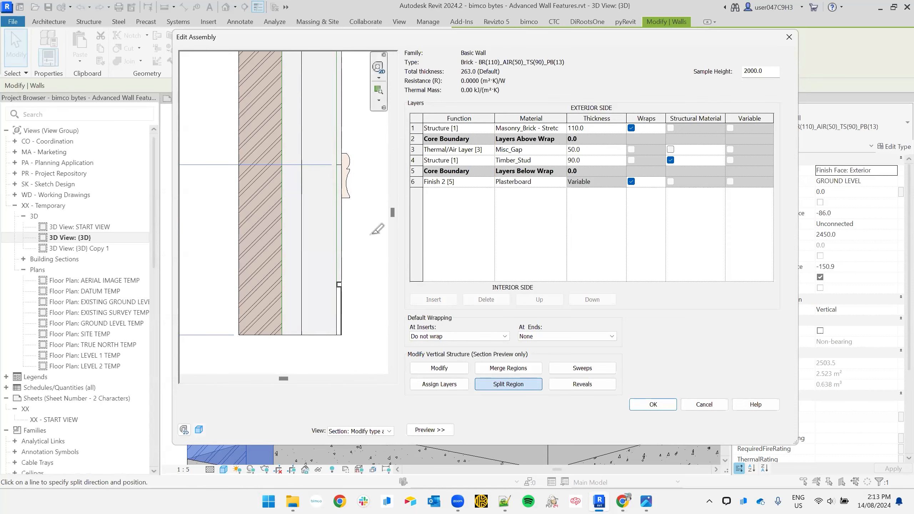
- Select the plasterboard split line and try heights of 500, 400 and 300 above the base
click(452, 369)
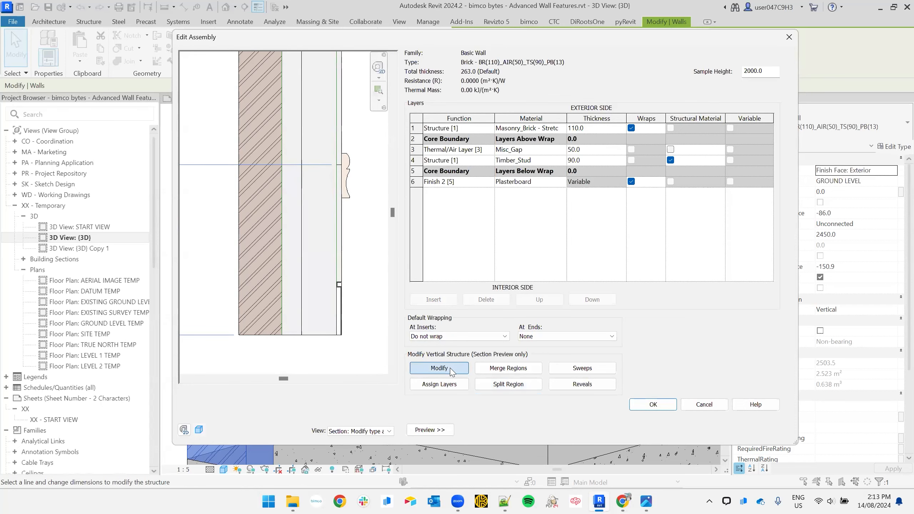
click(340, 168)
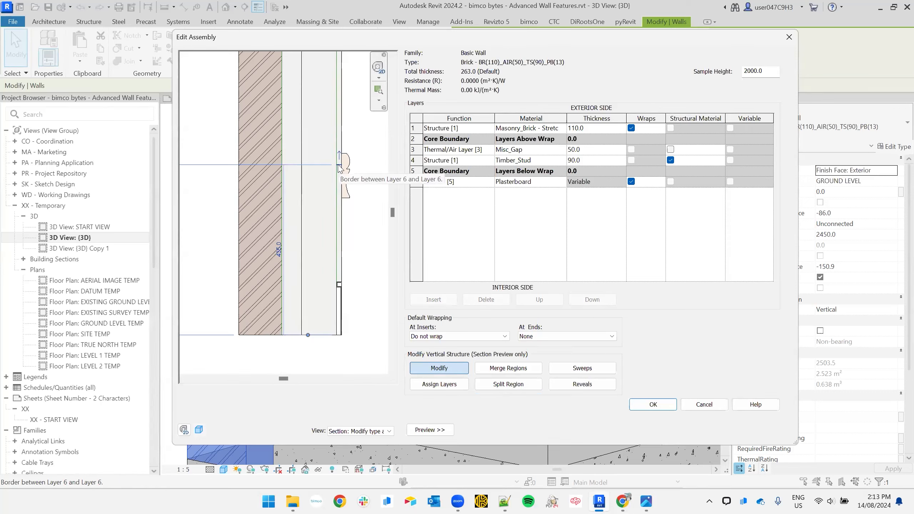
scroll(295, 214, down, 3)
click(308, 208)
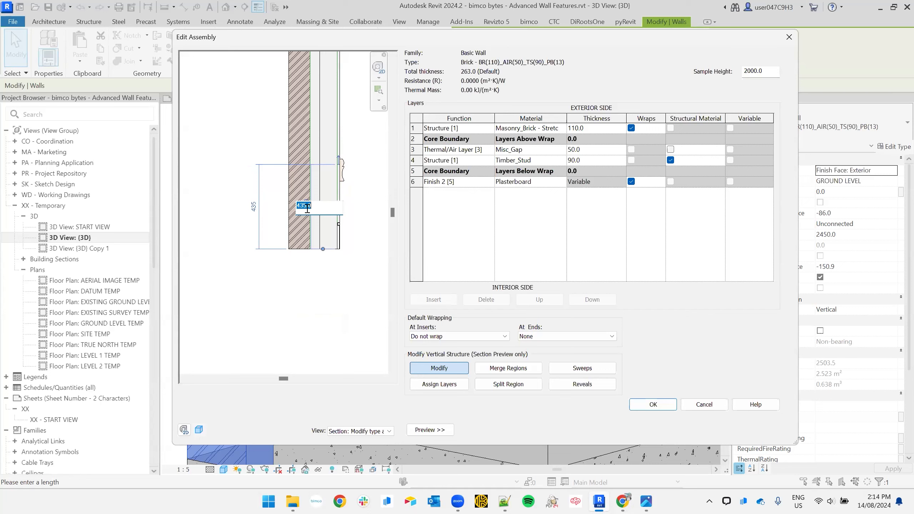
text(500)
key(Return)
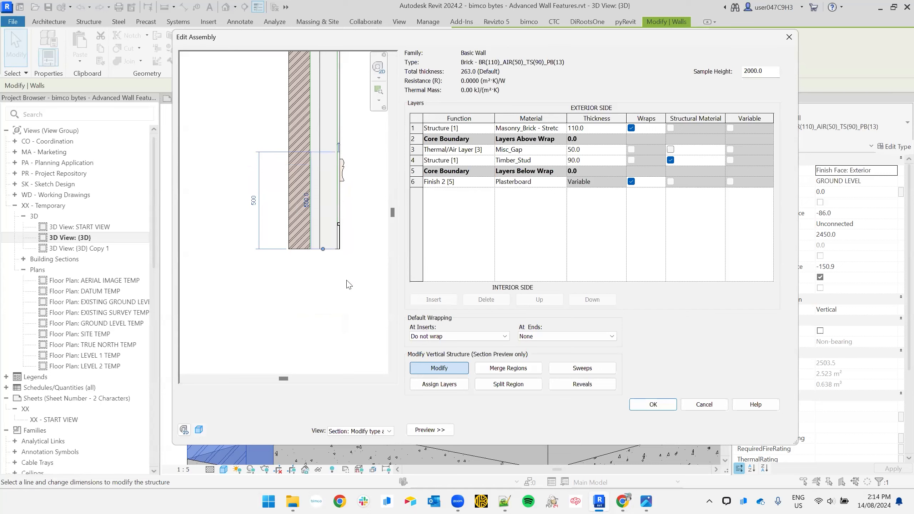
click(253, 201)
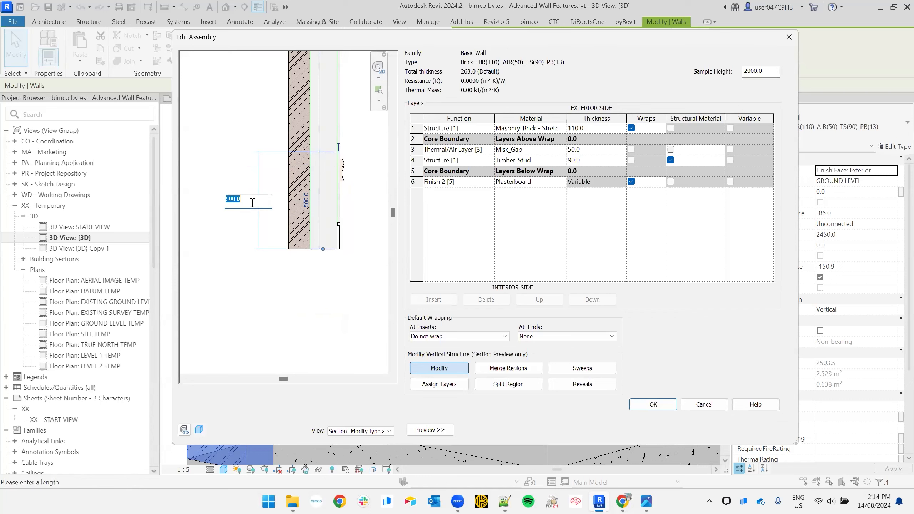
text(400)
key(Return)
click(254, 210)
text(300)
key(Return)
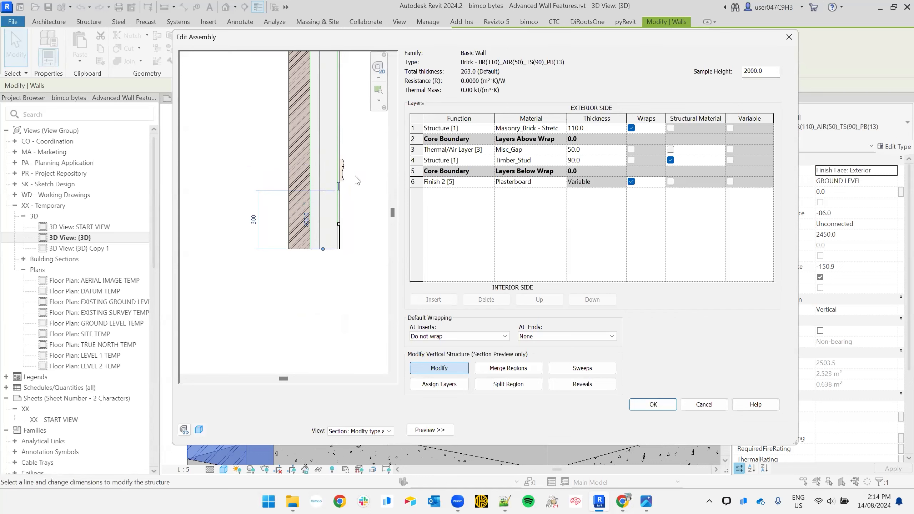
- Refine the split height through 350, 380 and 420, settling on 450
click(254, 220)
text(350)
key(Return)
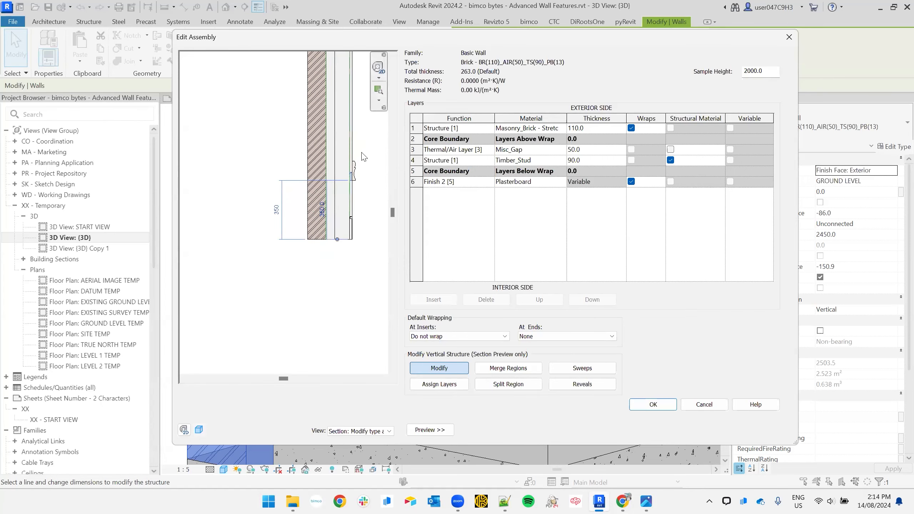
scroll(362, 153, up, 5)
scroll(335, 241, down, 3)
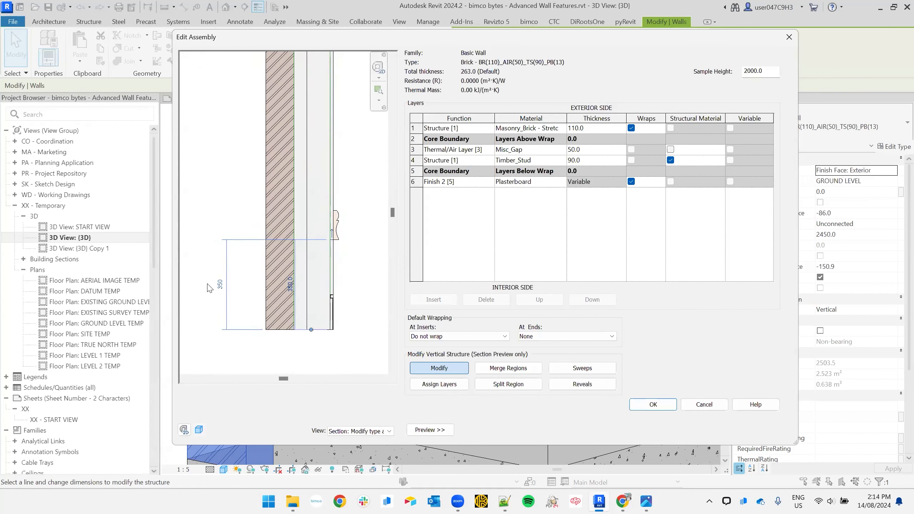
click(220, 285)
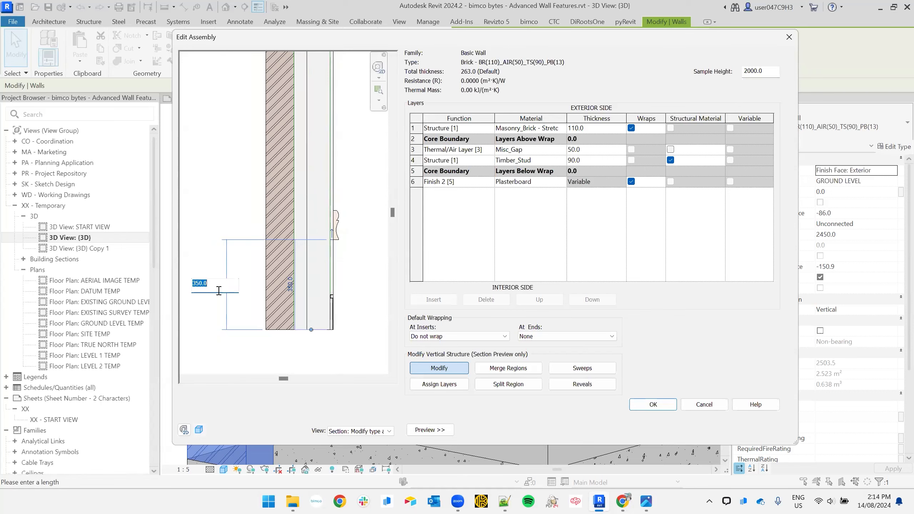
text(380)
key(Return)
click(221, 281)
text(420)
key(Return)
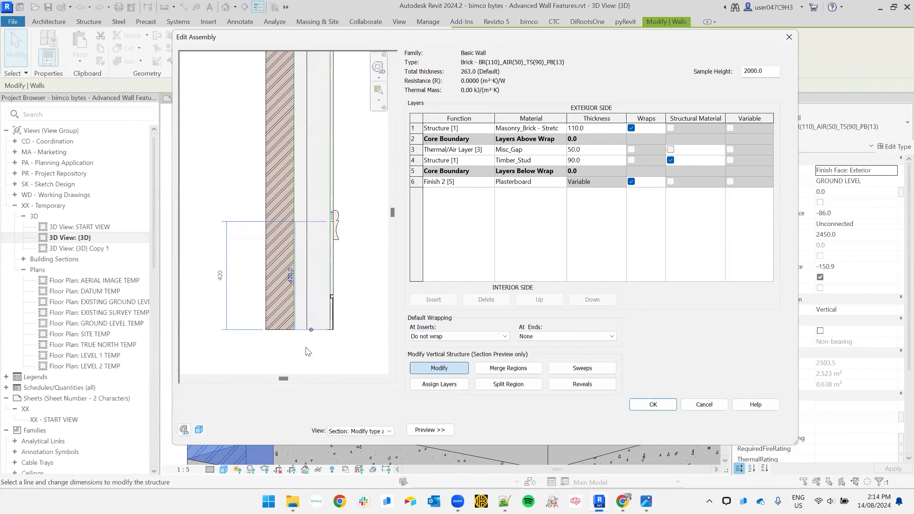
click(220, 281)
text(450)
key(Return)
scroll(335, 200, up, 3)
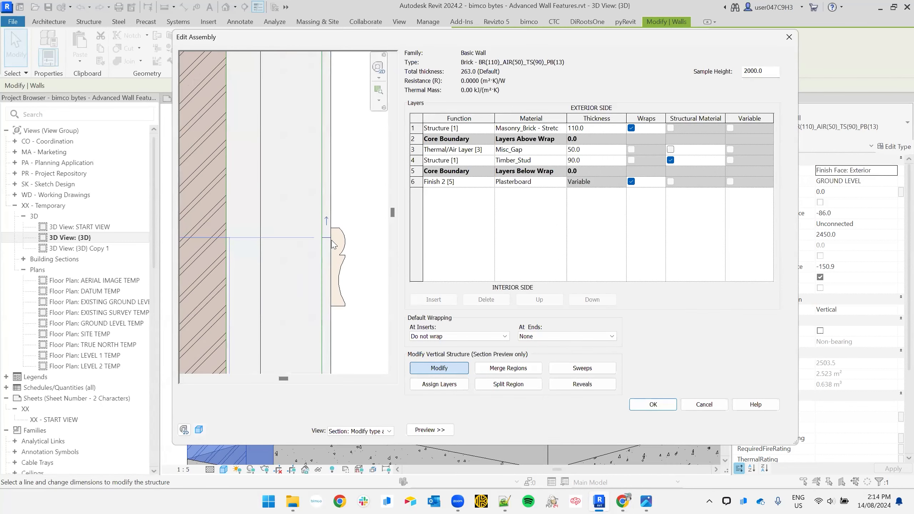
scroll(337, 238, down, 3)
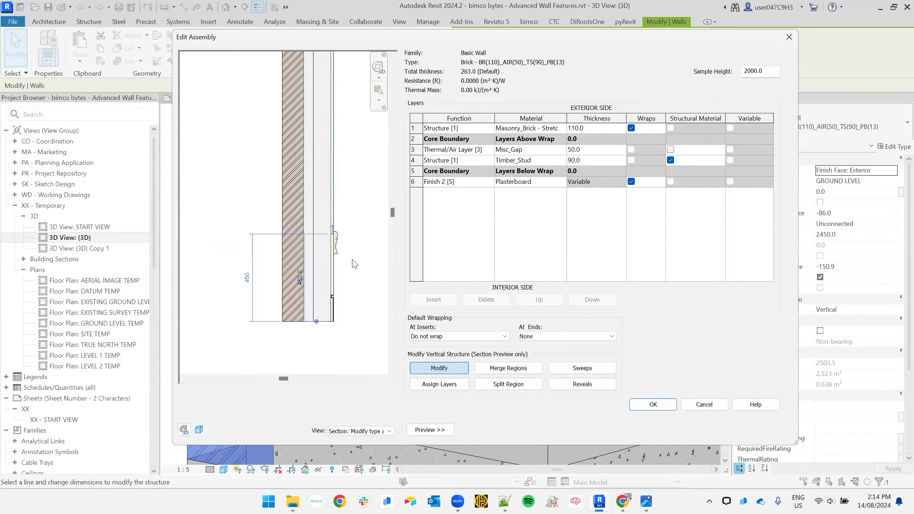
- Constrain the split line from the wall top, 1550 down, keeping it 450 above the base
scroll(333, 229, up, 4)
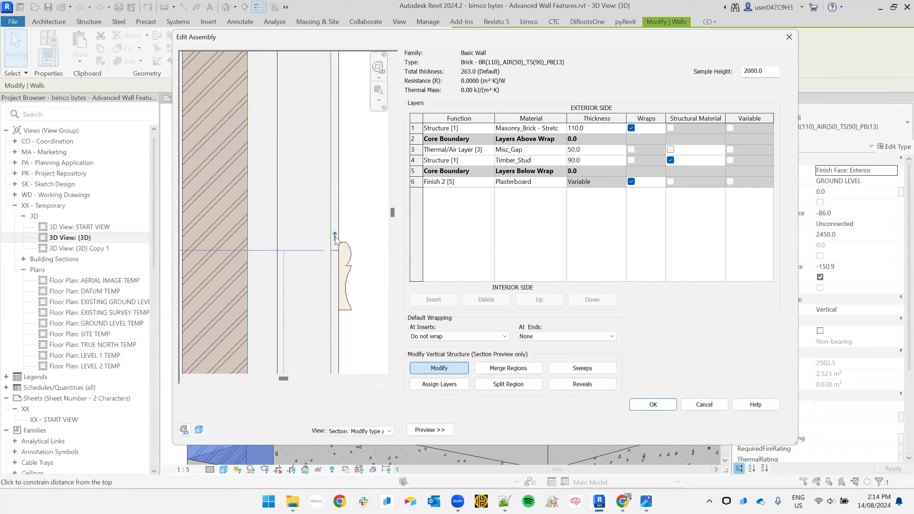
scroll(335, 240, down, 5)
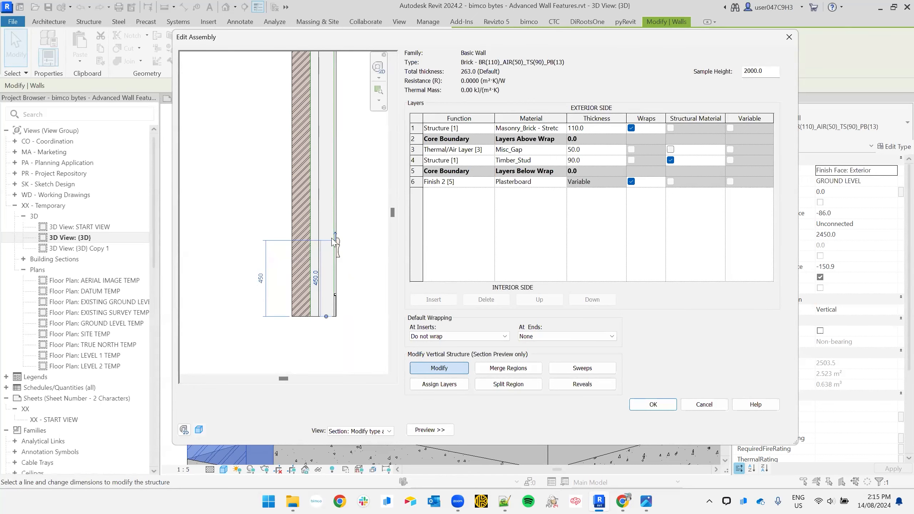
scroll(335, 238, up, 3)
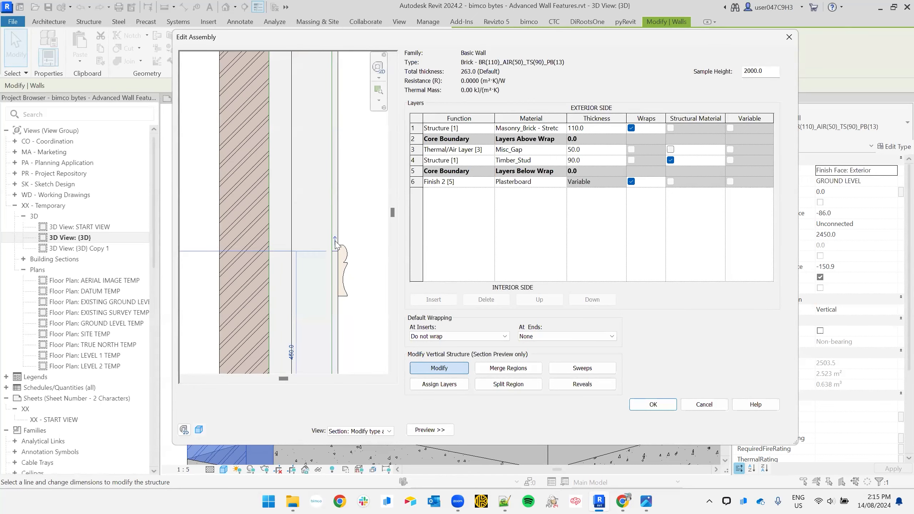
click(335, 240)
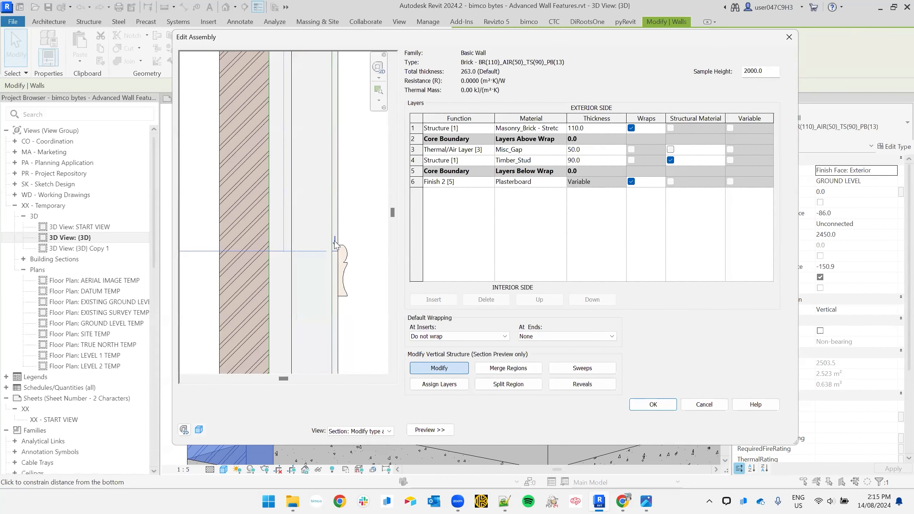
scroll(335, 241, down, 4)
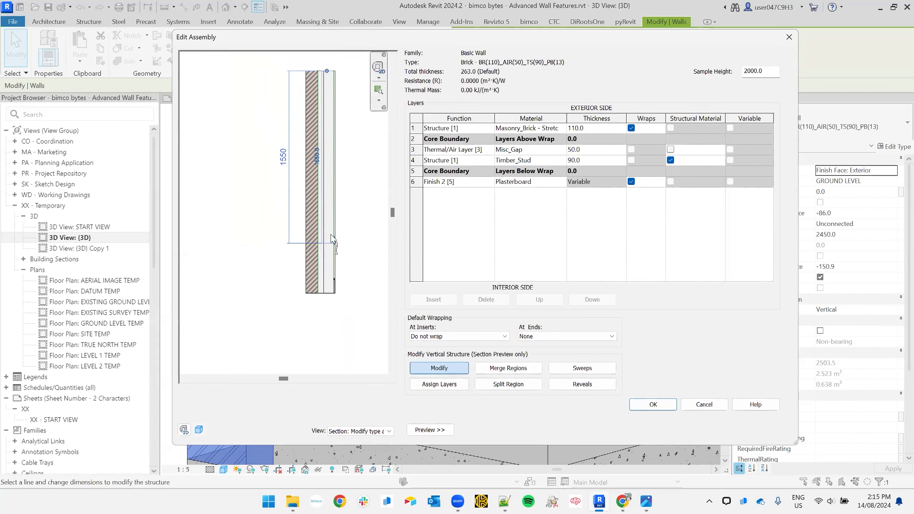
scroll(334, 249, up, 4)
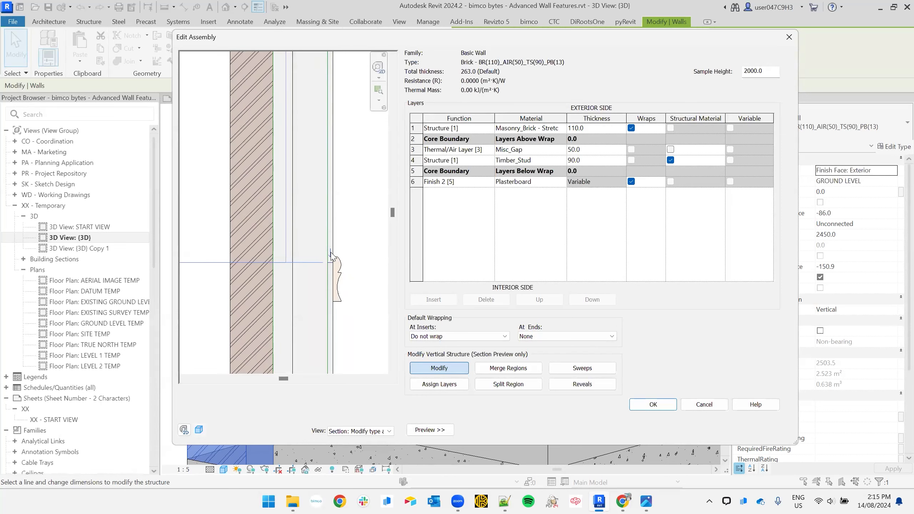
scroll(330, 258, up, 3)
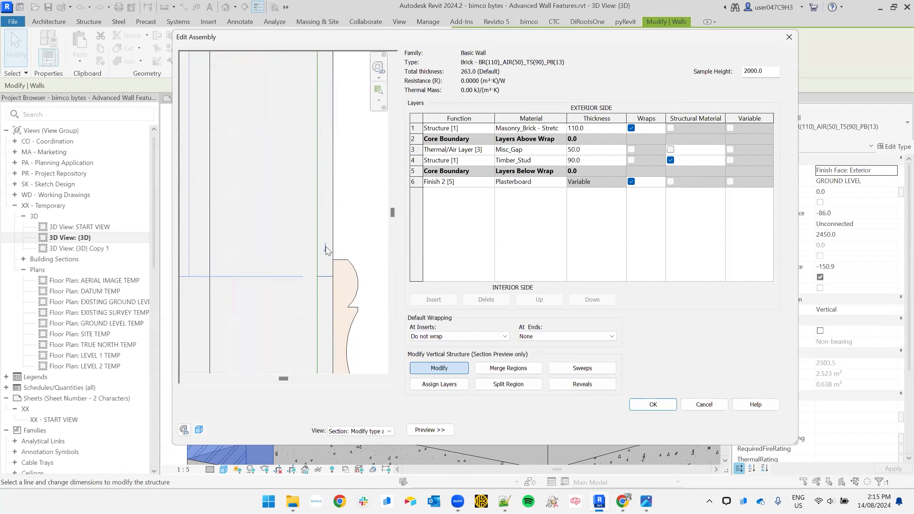
scroll(327, 249, down, 1)
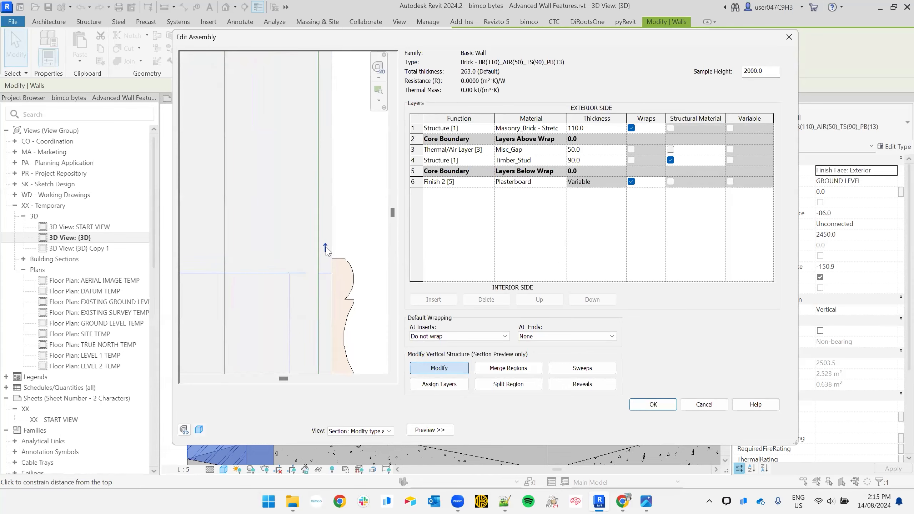
scroll(326, 250, down, 5)
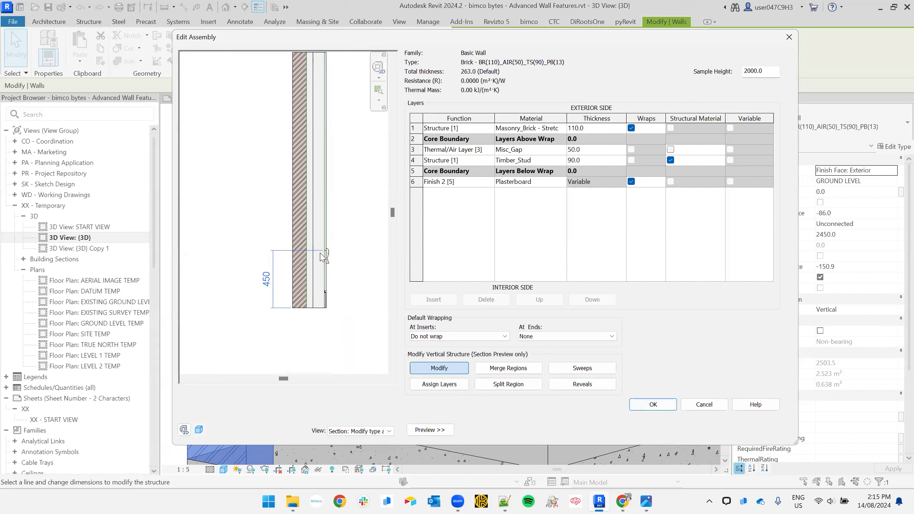
scroll(345, 278, up, 3)
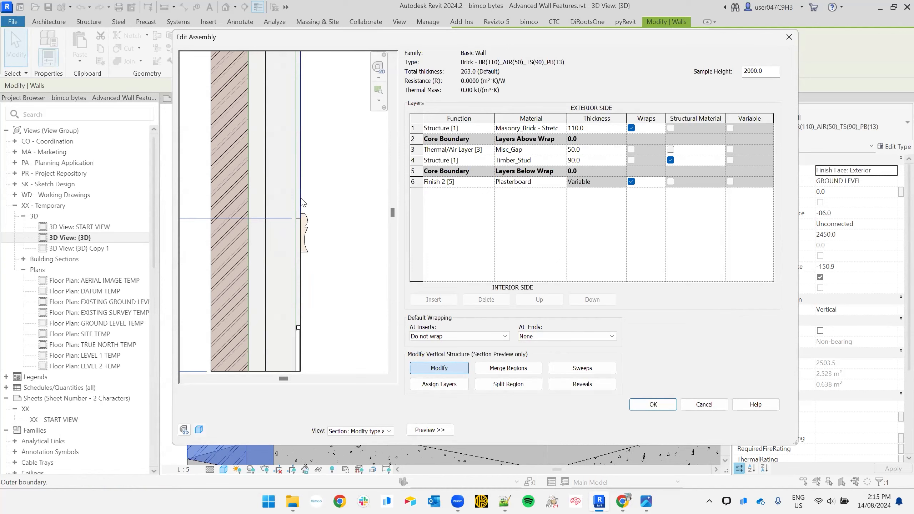
- Try a 20 finish layer thickness, revert it to 13, then zoom onto the wall top
click(302, 210)
click(299, 209)
text(20)
key(Return)
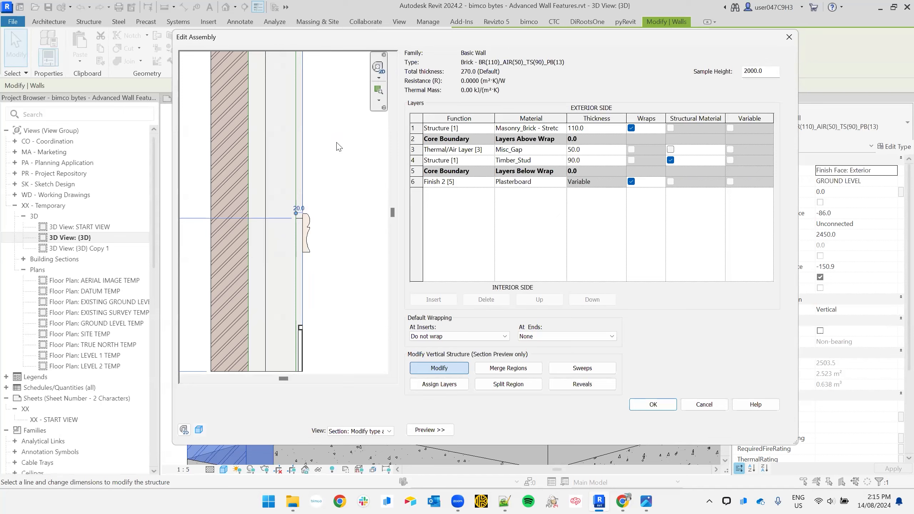
click(299, 209)
text(13)
key(Return)
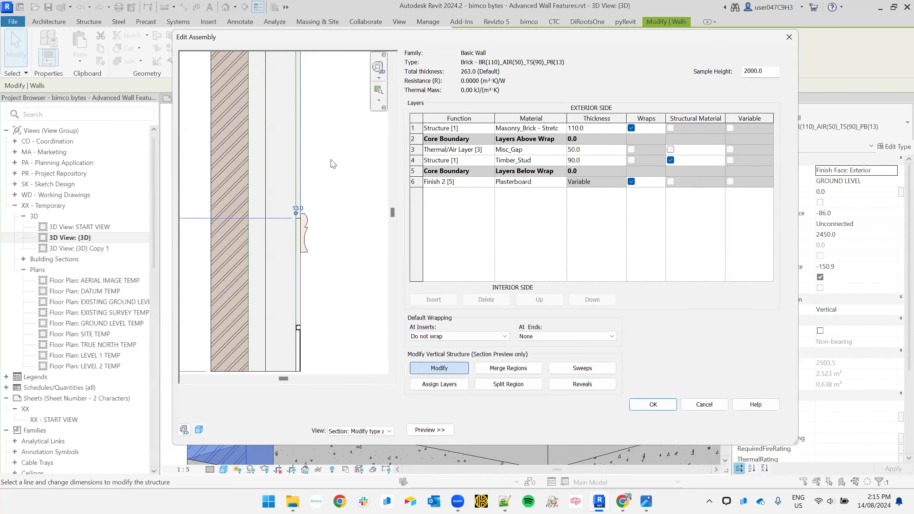
click(348, 223)
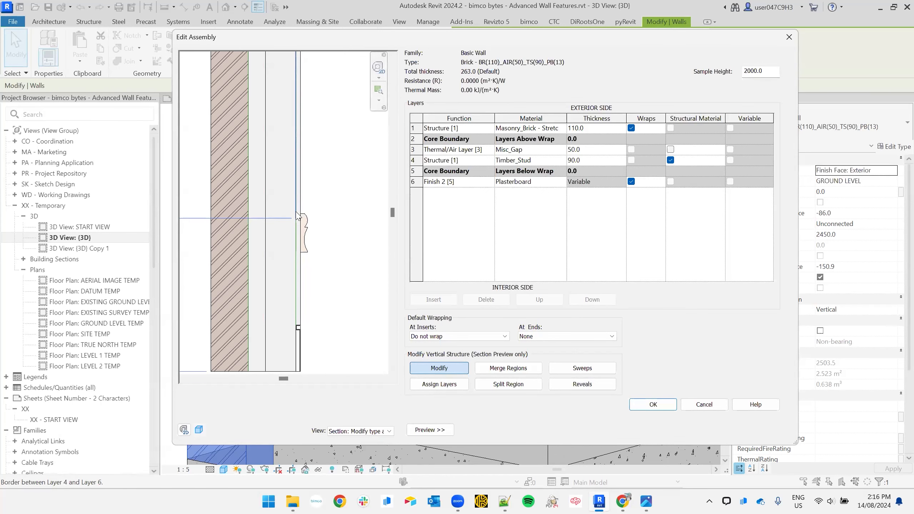
scroll(292, 222, up, 3)
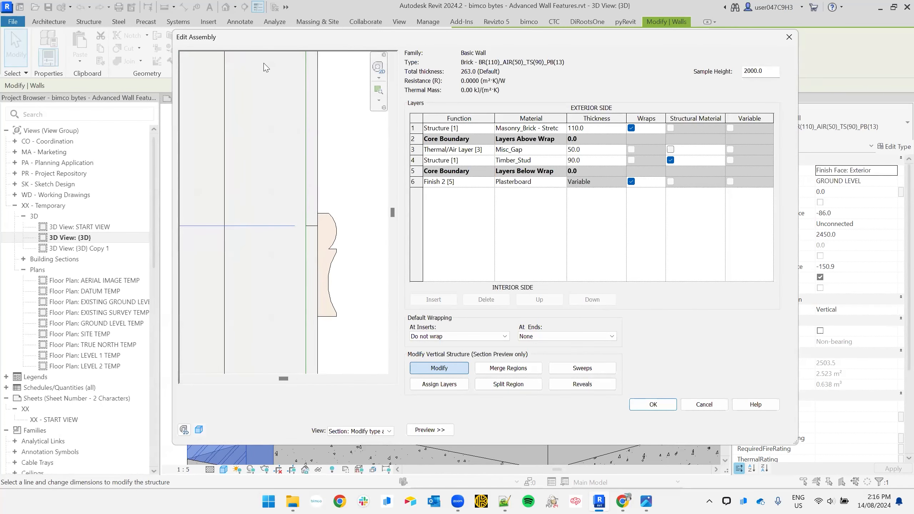
scroll(265, 67, down, 4)
scroll(266, 61, up, 5)
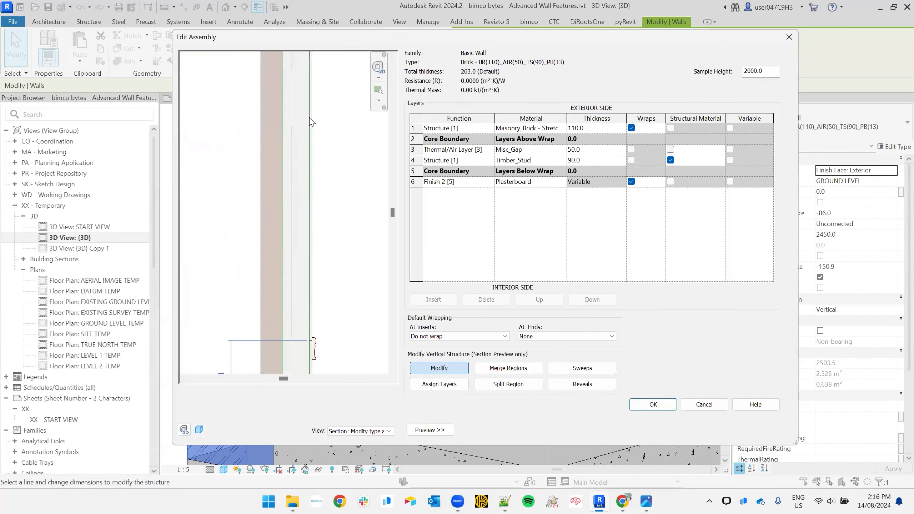
- Split the Misc_Gap air layer and the Timber_Stud layer near the wall base
click(508, 384)
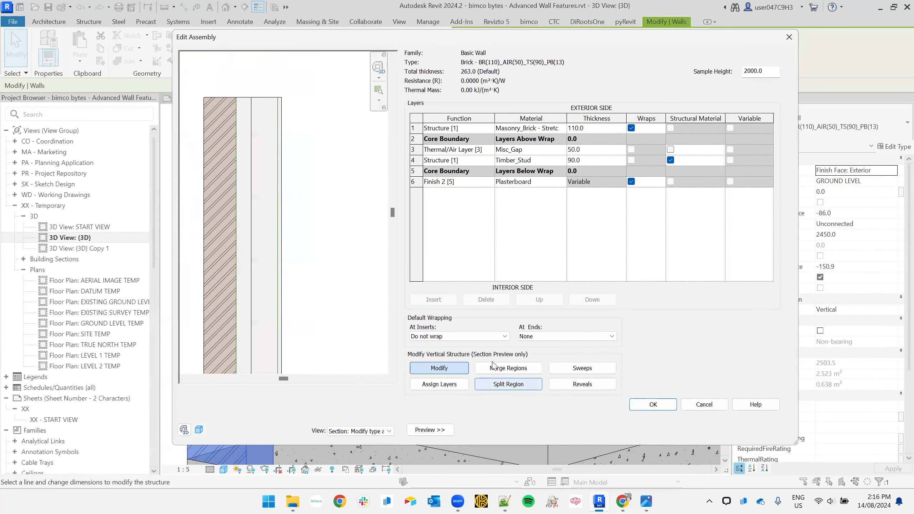
click(508, 384)
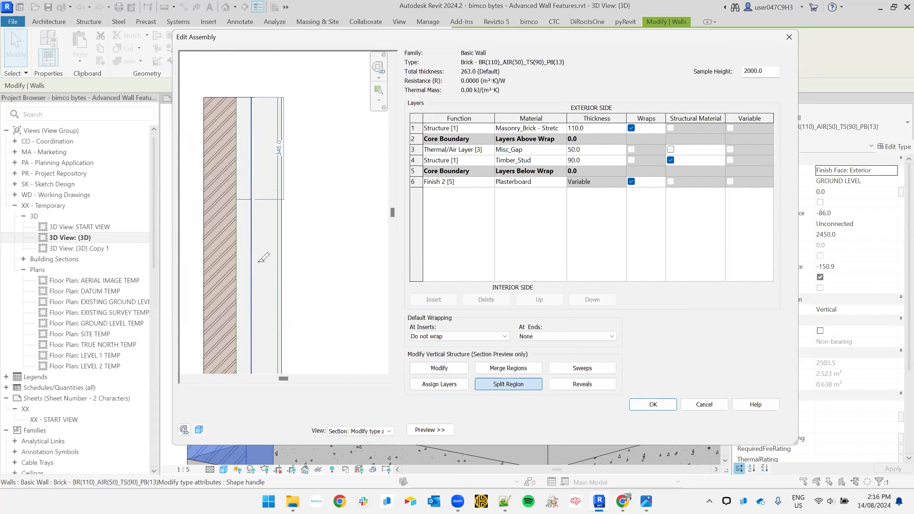
click(251, 292)
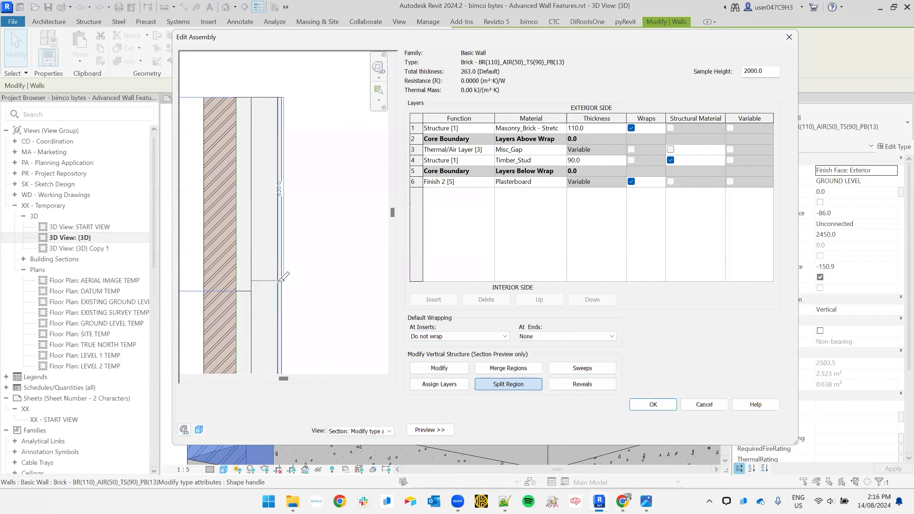
click(278, 281)
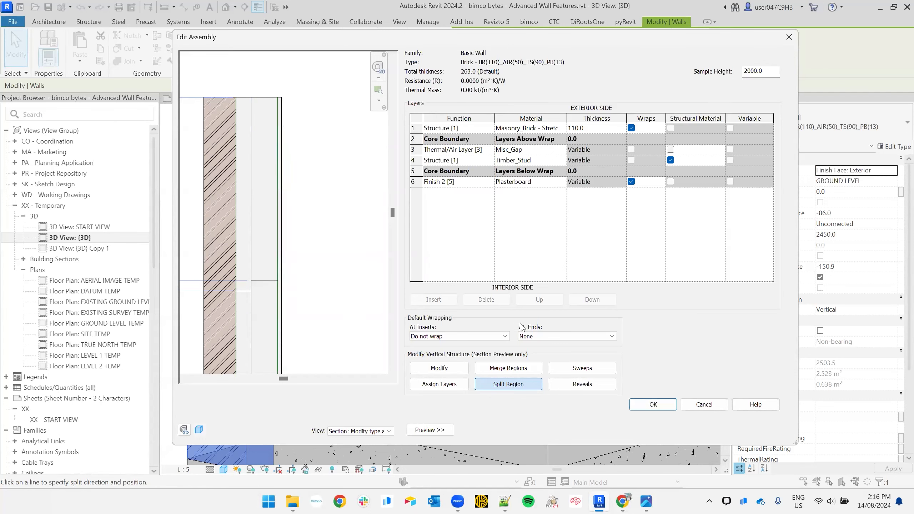
- Merge and re-split the air gap and Layer 3/4 stud regions, leaving a step in the lower wall
click(514, 367)
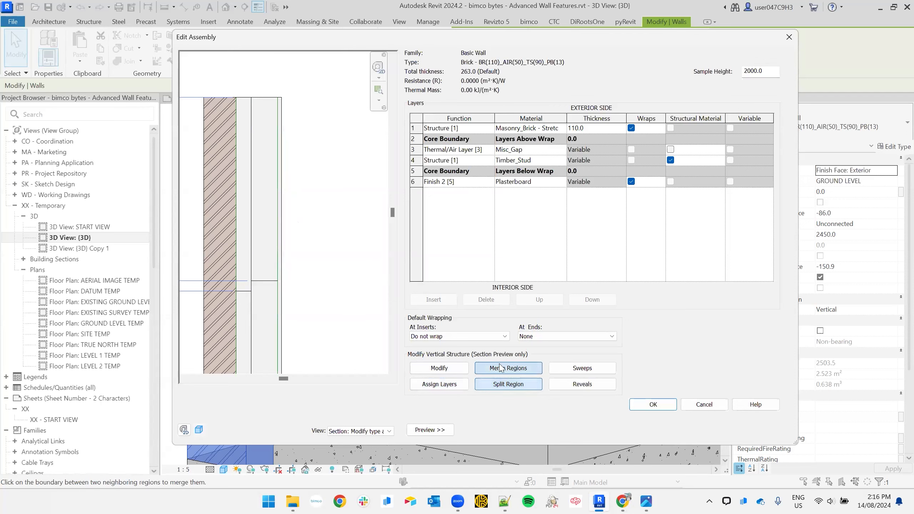
click(246, 292)
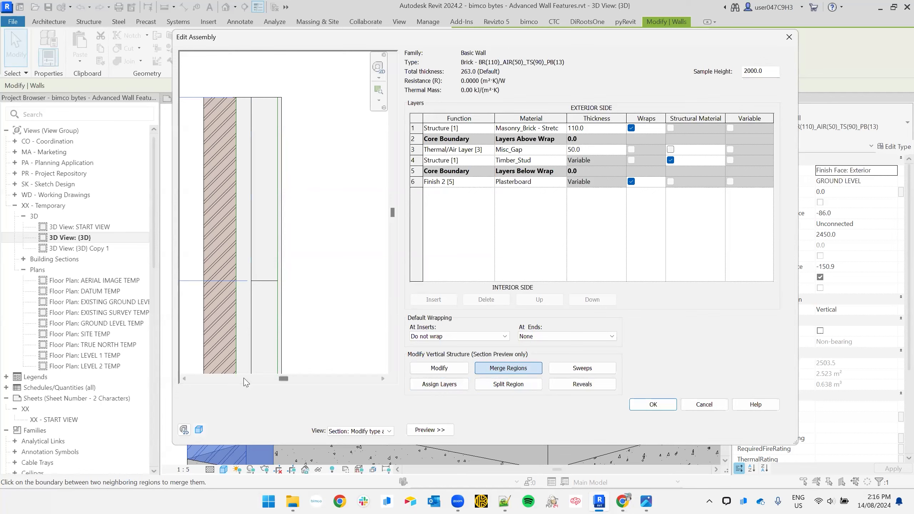
click(493, 384)
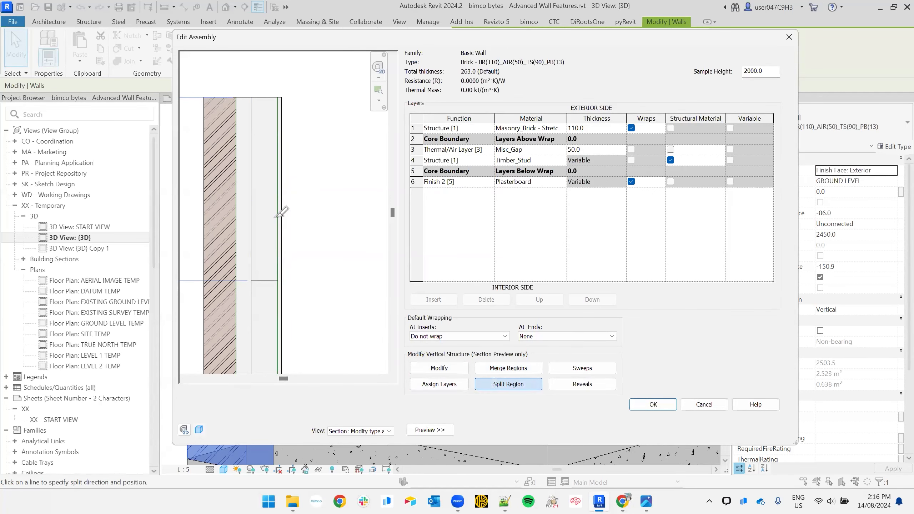
click(262, 280)
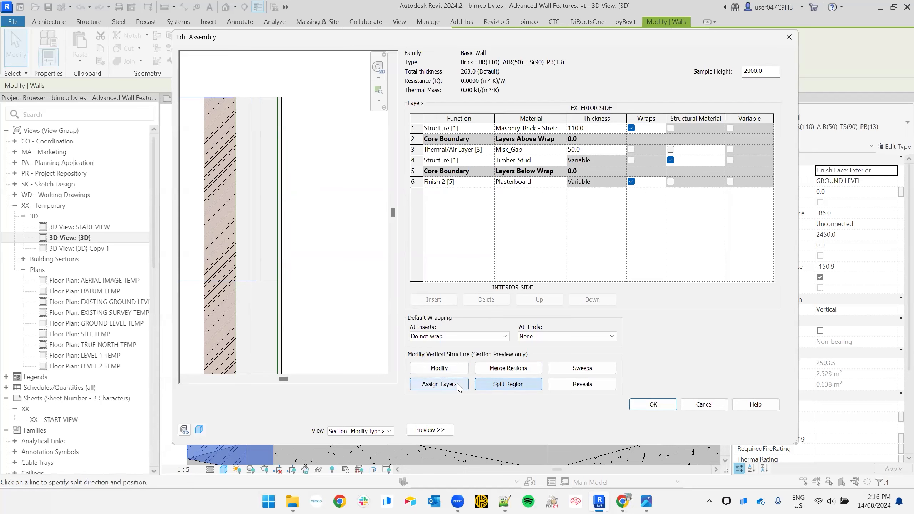
click(499, 371)
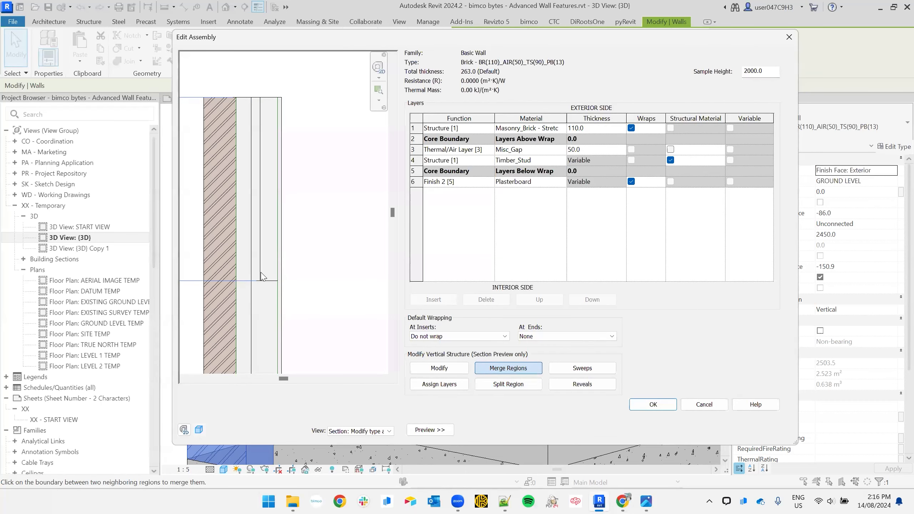
click(251, 257)
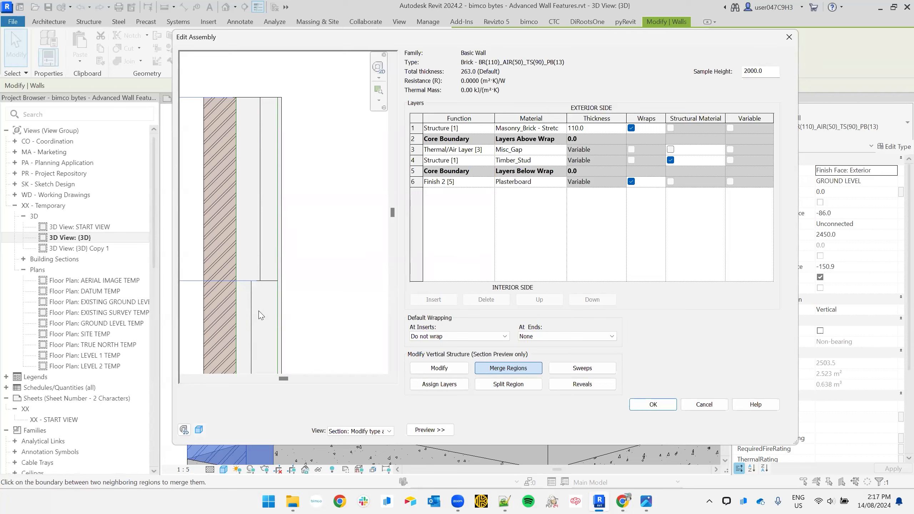
click(271, 281)
scroll(253, 292, down, 5)
scroll(245, 280, down, 4)
scroll(255, 309, up, 3)
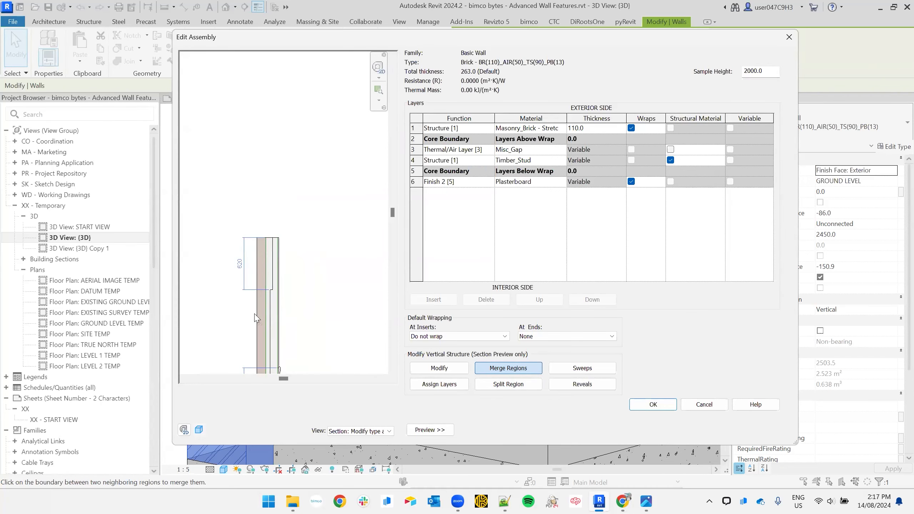
- Return to Modify and zoom the section to check the 930 and 450 region heights
click(441, 369)
scroll(282, 277, up, 5)
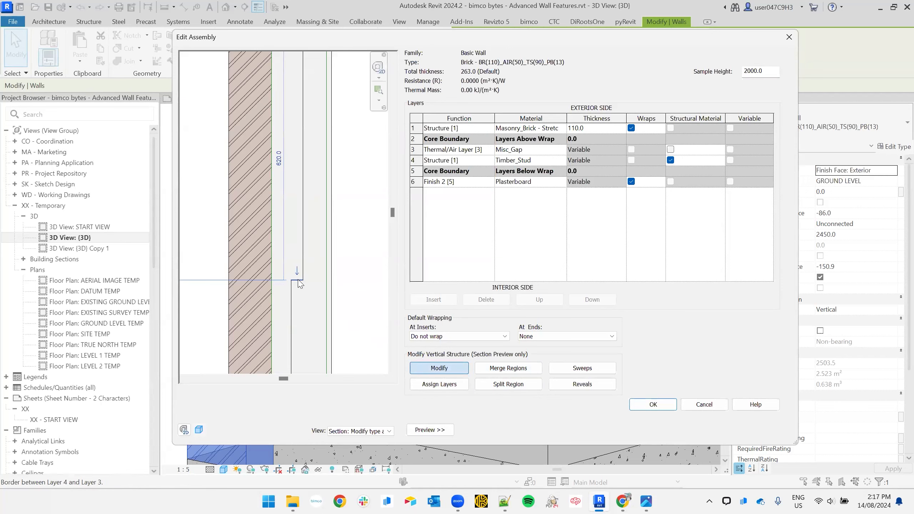
scroll(301, 285, down, 2)
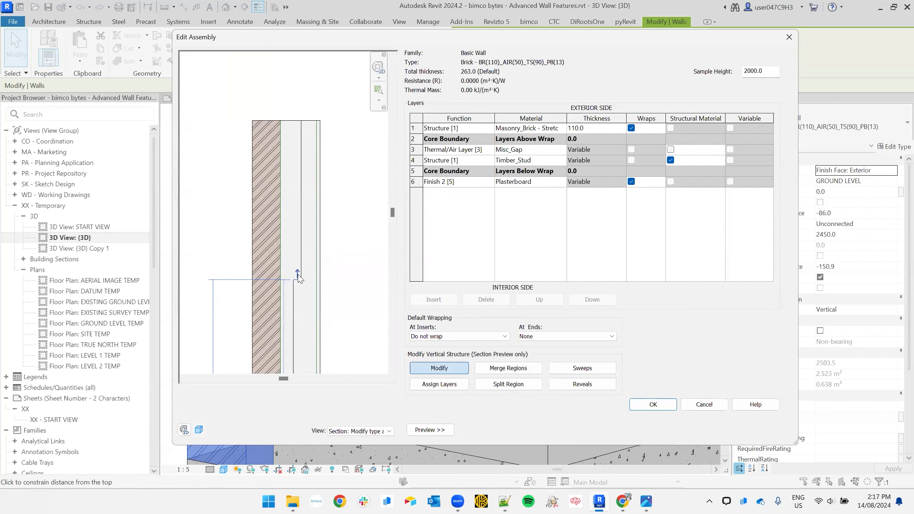
scroll(299, 277, down, 3)
scroll(316, 294, up, 2)
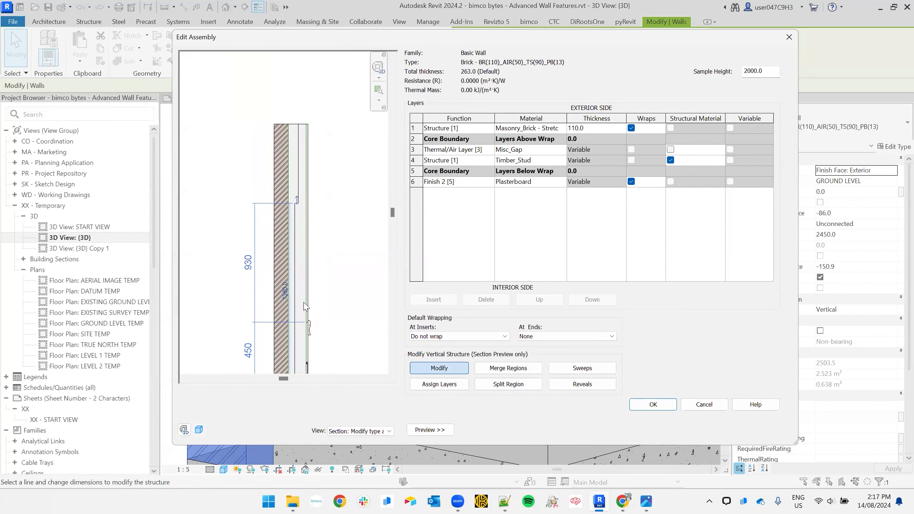
- Accept the wall assembly and type changes, then inspect the door and skirting in 3D
click(654, 404)
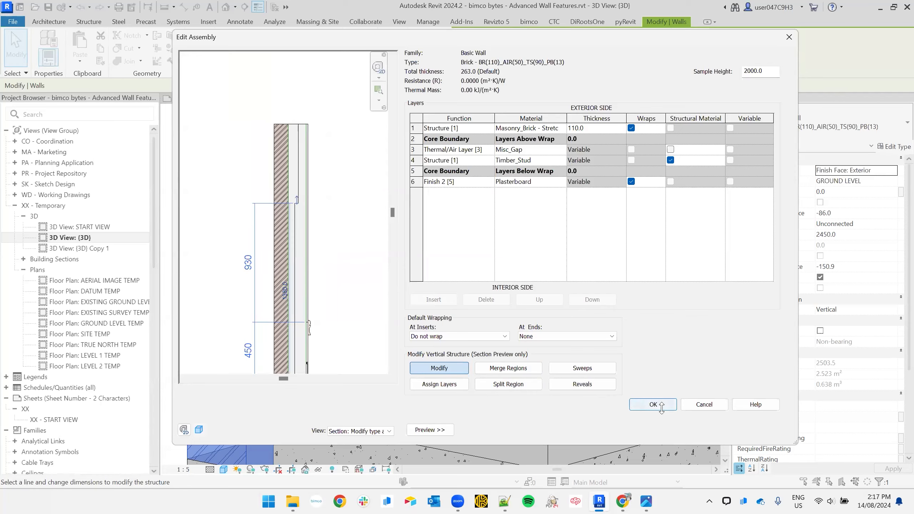
click(668, 430)
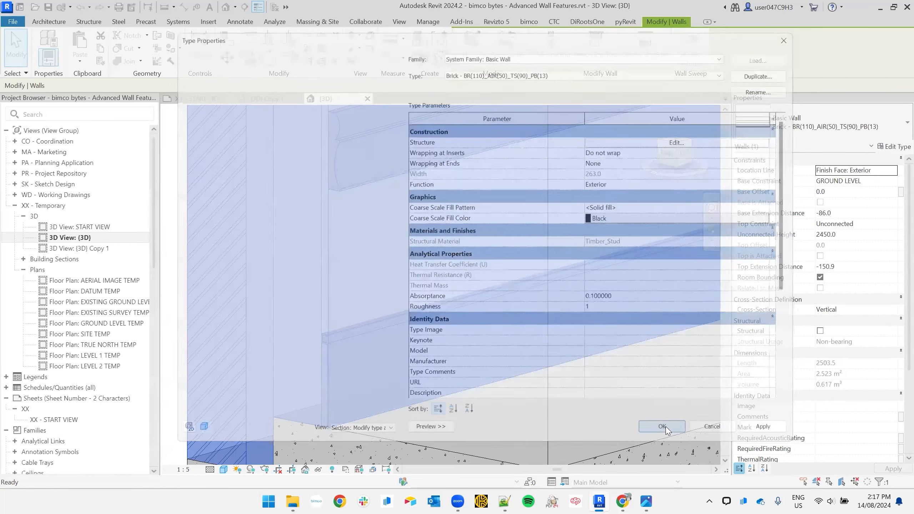
scroll(338, 192, down, 6)
middle_drag(339, 192, 221, 387)
scroll(545, 219, up, 8)
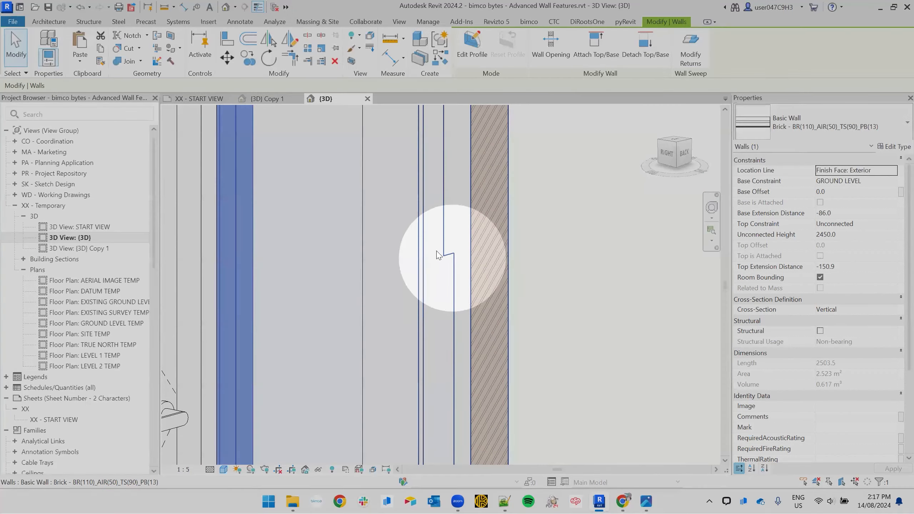
scroll(455, 267, down, 5)
middle_drag(475, 357, 441, 138)
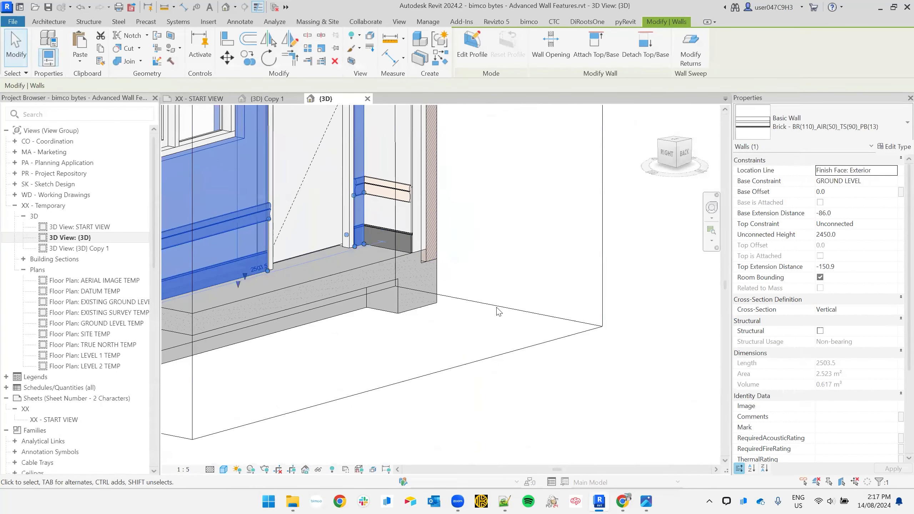
scroll(449, 252, up, 3)
- Close all other open views with CH, then clear the wall selection
click(412, 331)
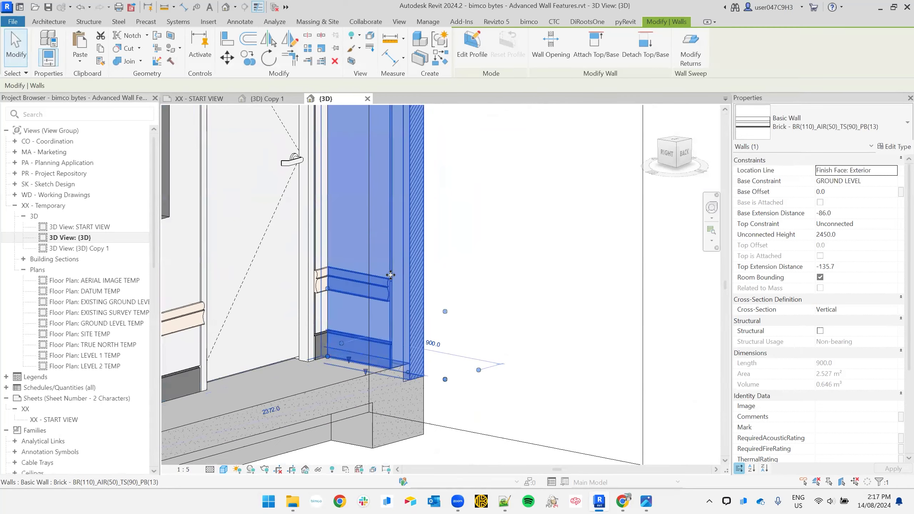
scroll(403, 317, up, 4)
key(c)
key(h)
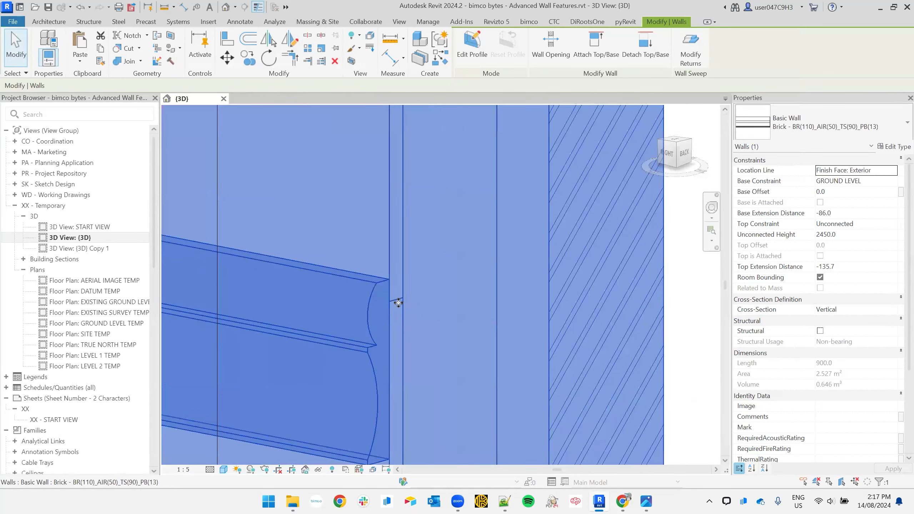
key(Escape)
- Select the brick wall and reopen its Type Properties
scroll(401, 304, down, 4)
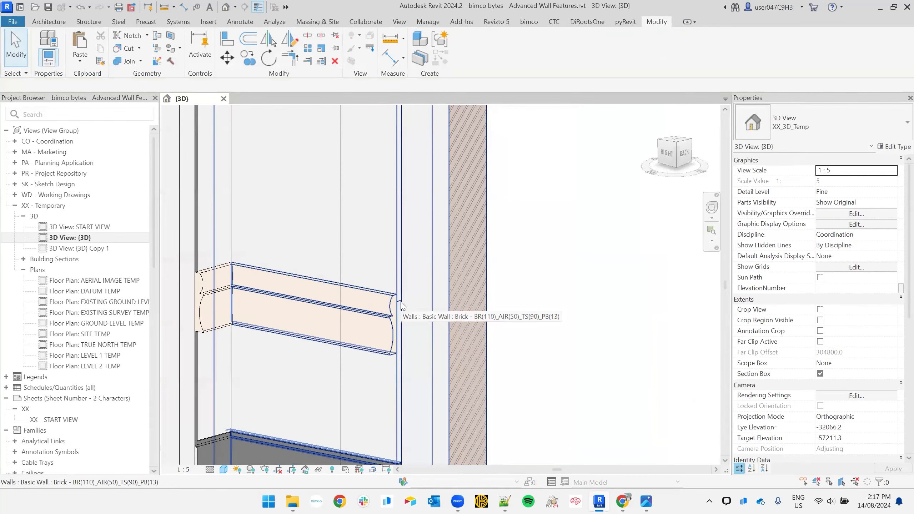
click(385, 439)
scroll(348, 403, down, 3)
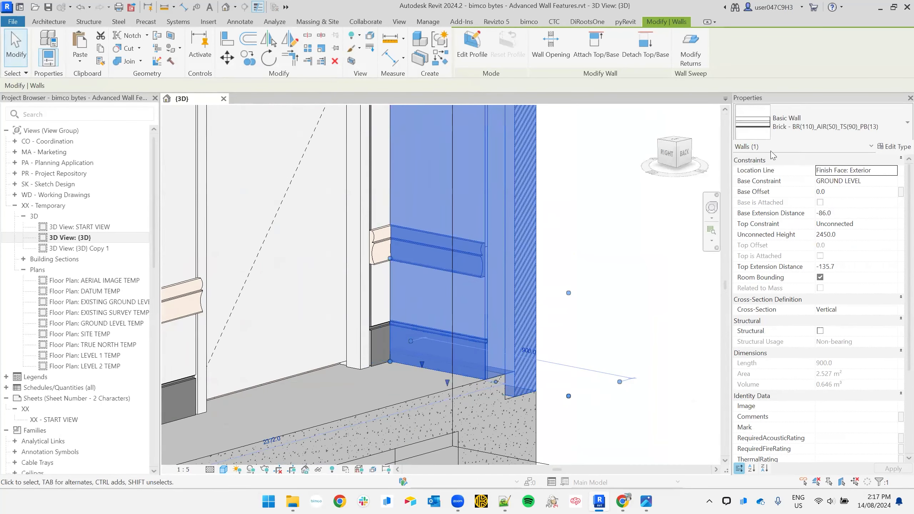
click(896, 147)
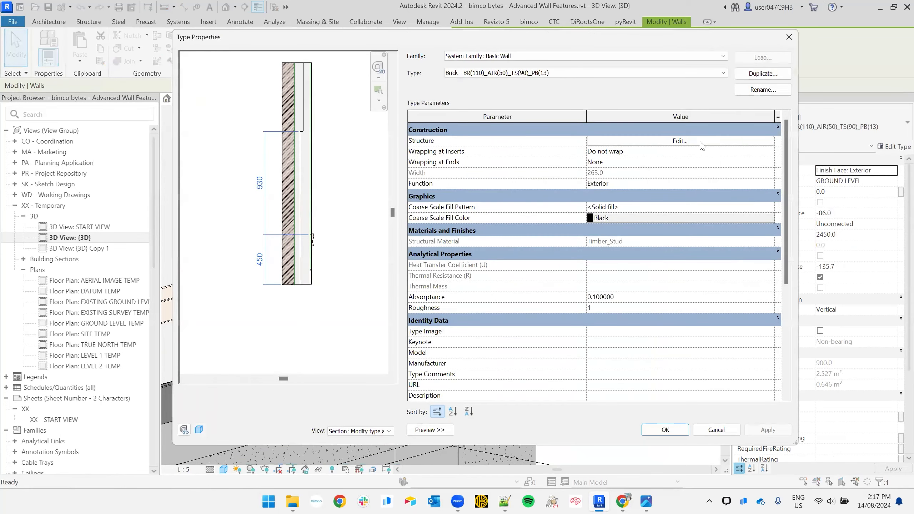
- Open the brick wall's assembly, review its brick, air gap, stud and plasterboard layers, and enable Assign Layers
click(700, 143)
scroll(310, 275, up, 5)
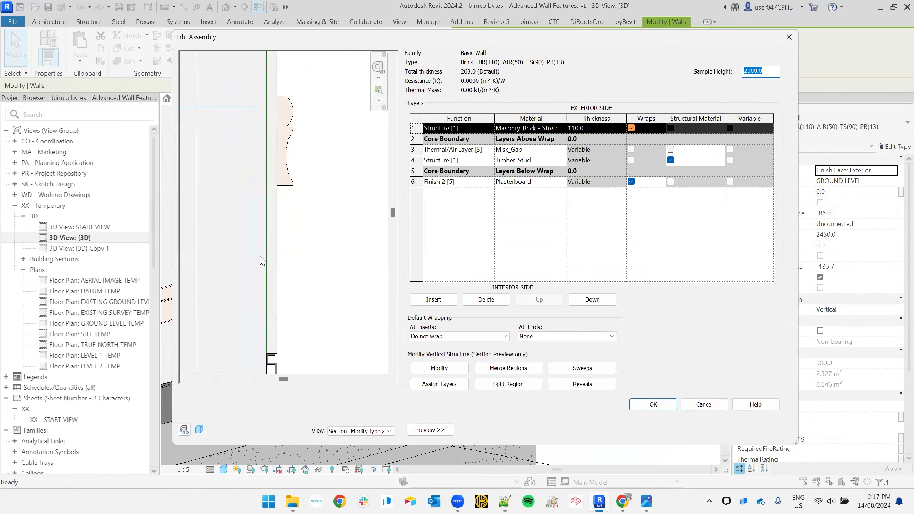
click(416, 180)
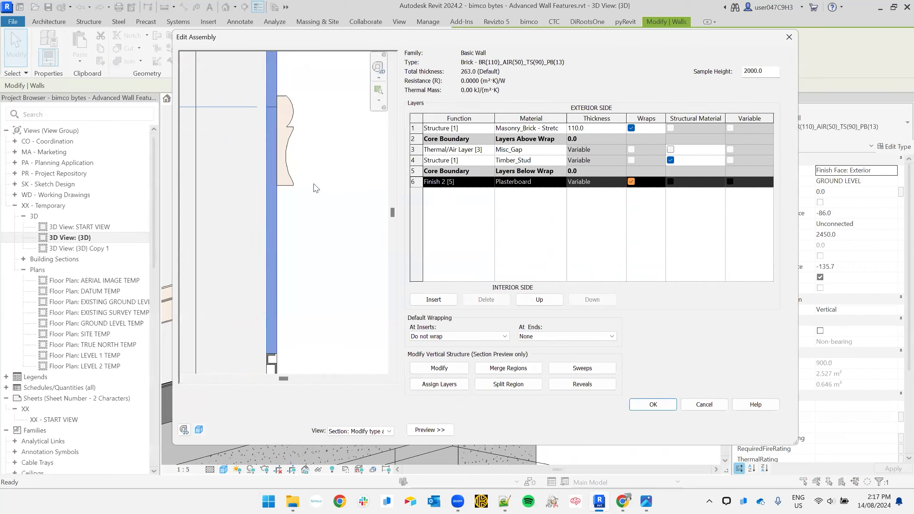
click(414, 160)
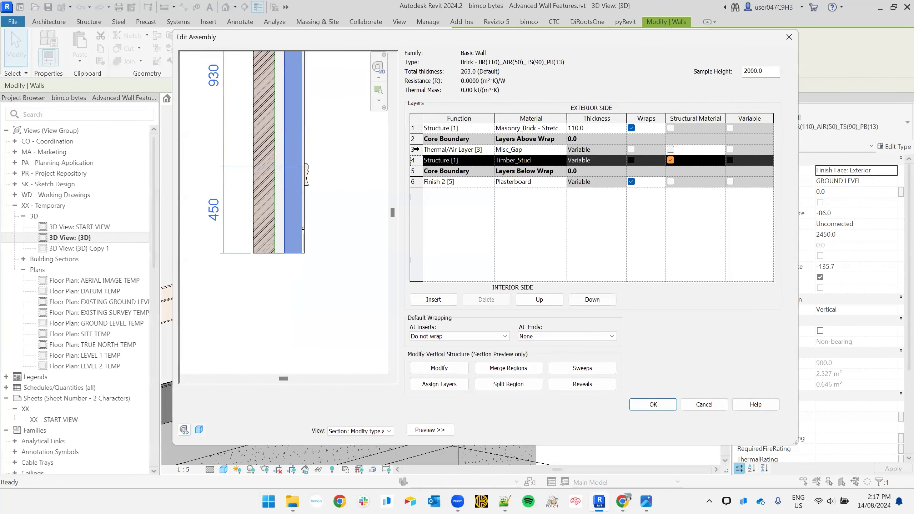
click(417, 149)
click(415, 129)
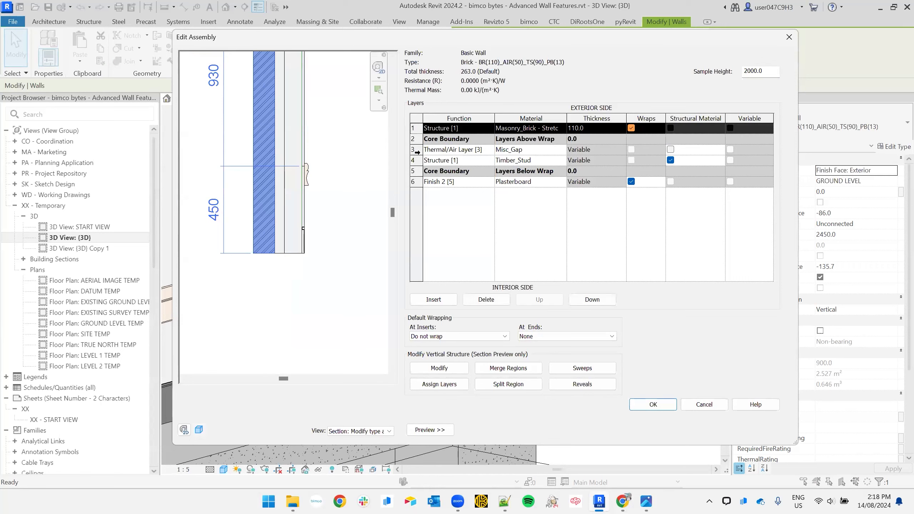
click(416, 149)
click(416, 160)
click(418, 182)
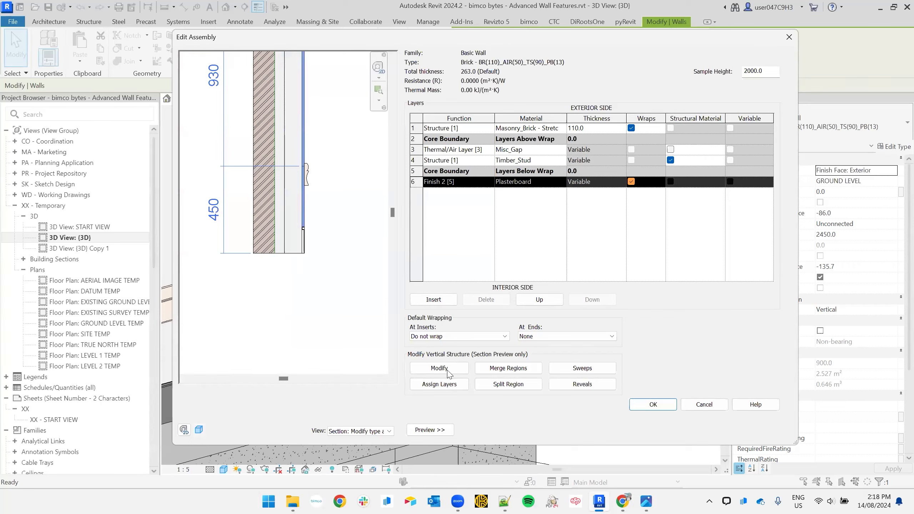
click(443, 387)
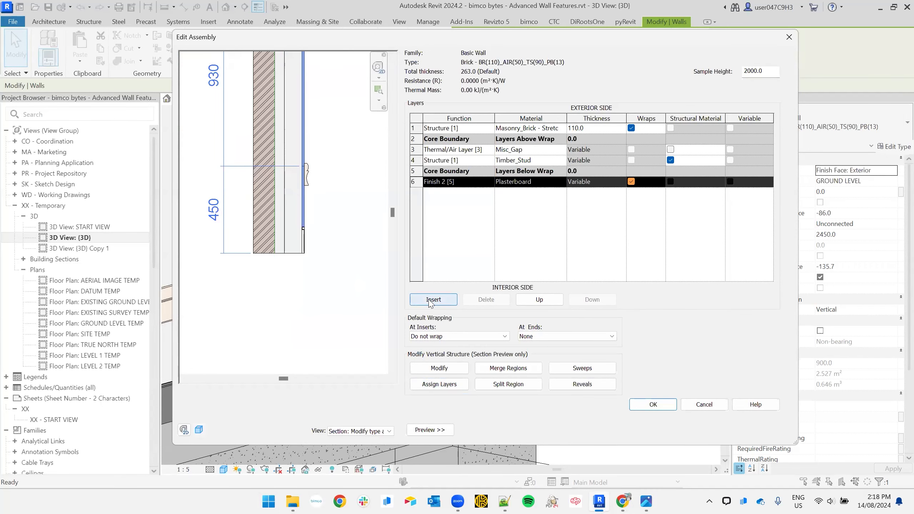
click(457, 386)
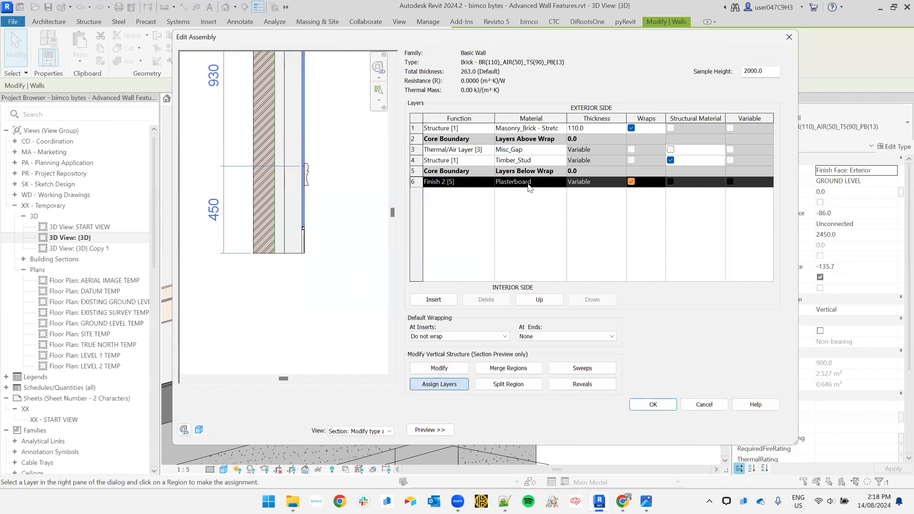
- Insert a new layer above Plasterboard and give it the Timber_Vert material
click(436, 300)
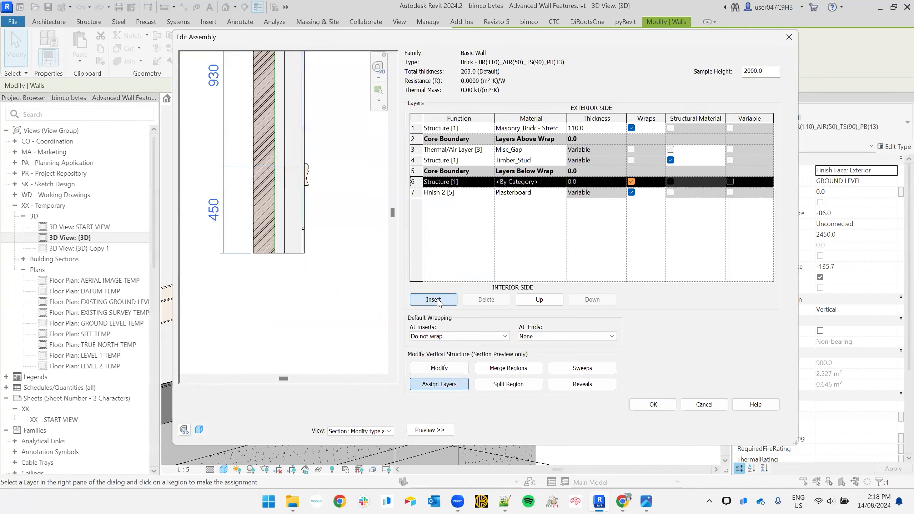
click(550, 186)
click(563, 182)
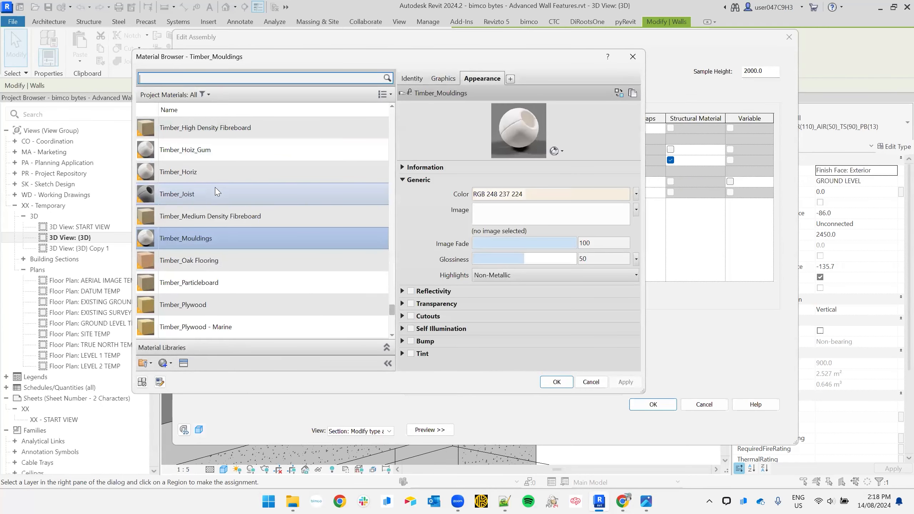
scroll(216, 187, down, 2)
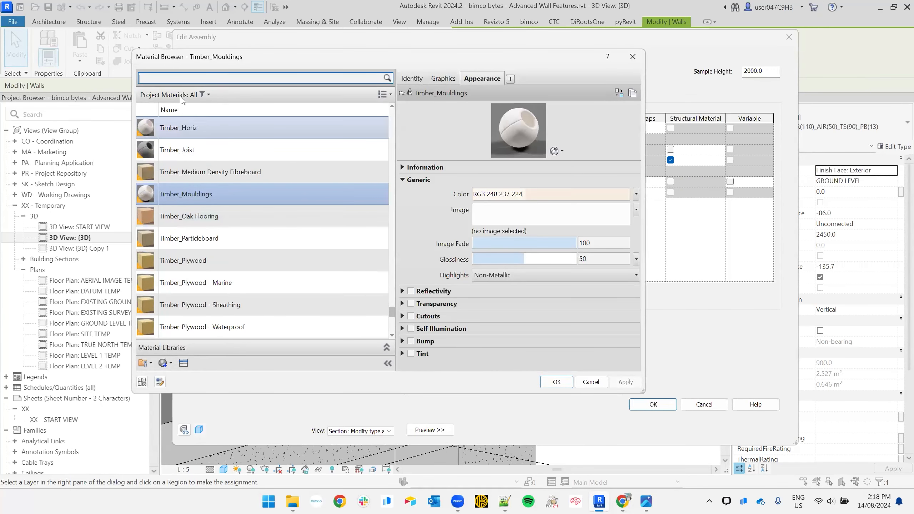
text(_ver)
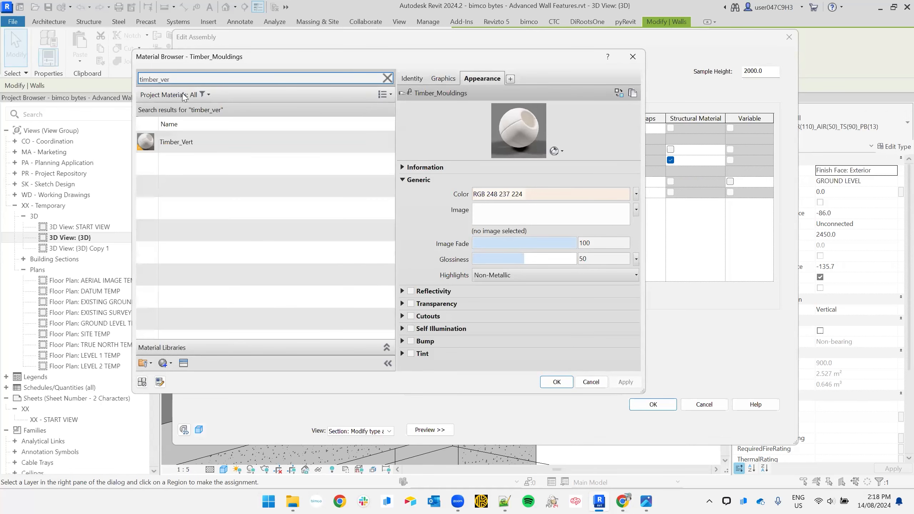
click(205, 145)
click(446, 79)
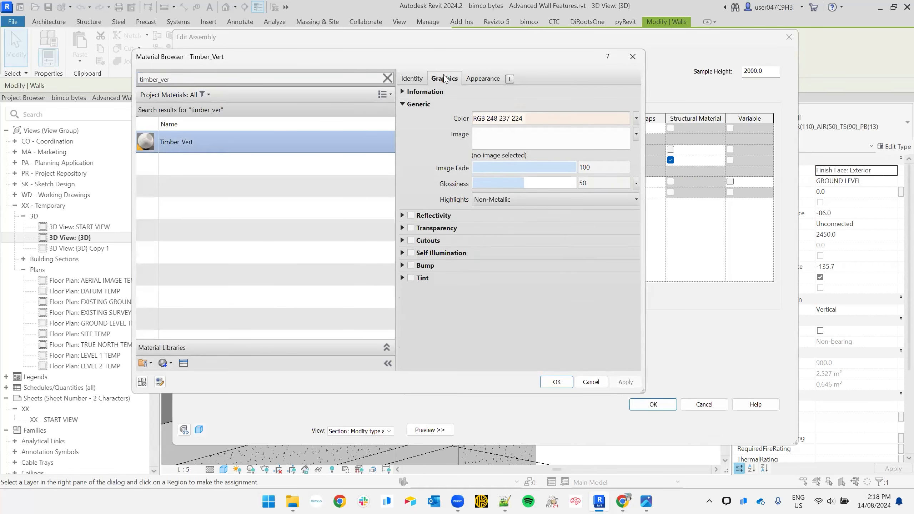
click(557, 382)
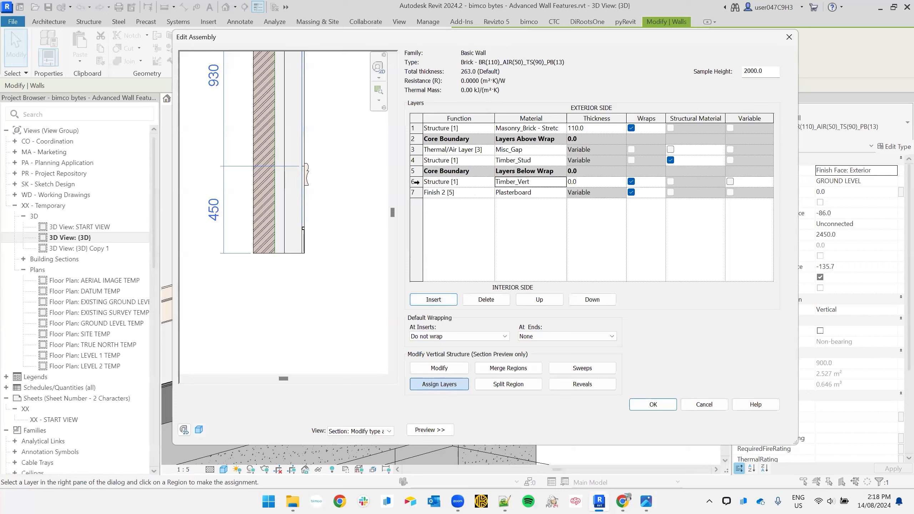
- Make the Timber_Vert layer a Finish 2 layer and move it below Plasterboard
click(488, 183)
click(489, 181)
click(450, 228)
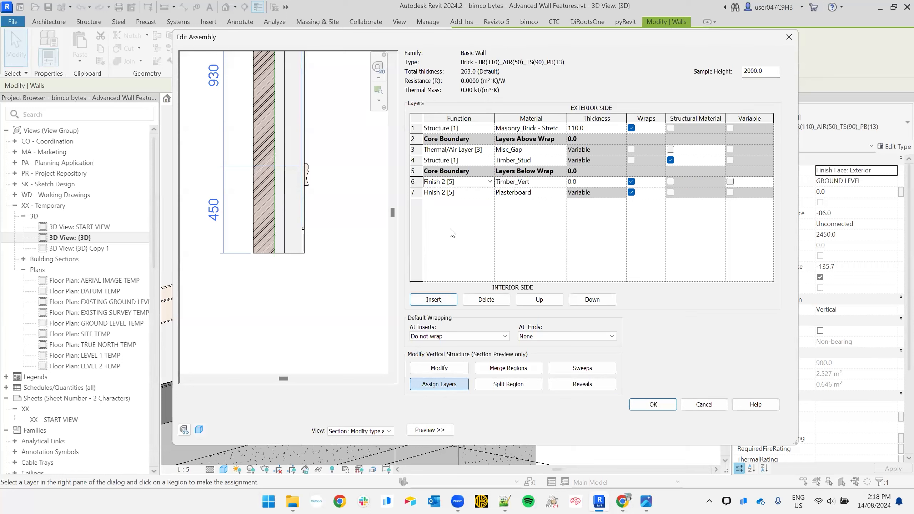
click(414, 182)
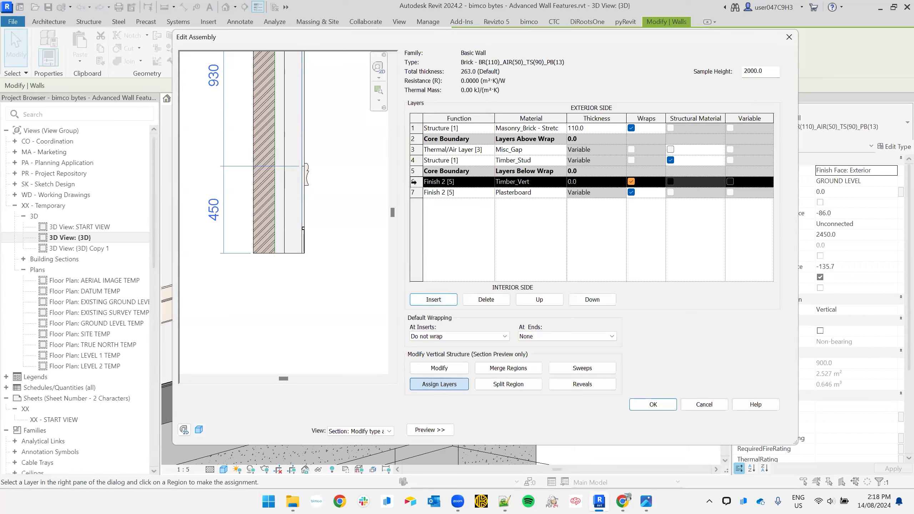
scroll(292, 174, up, 3)
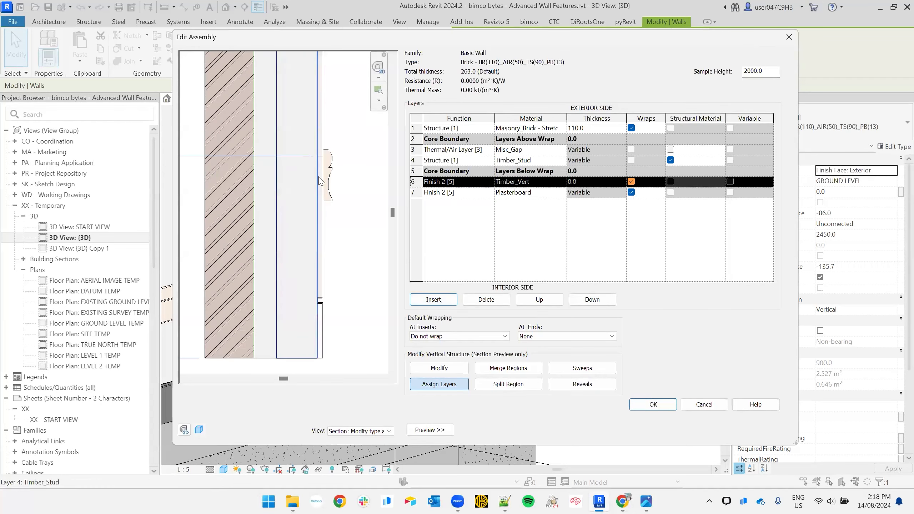
click(460, 384)
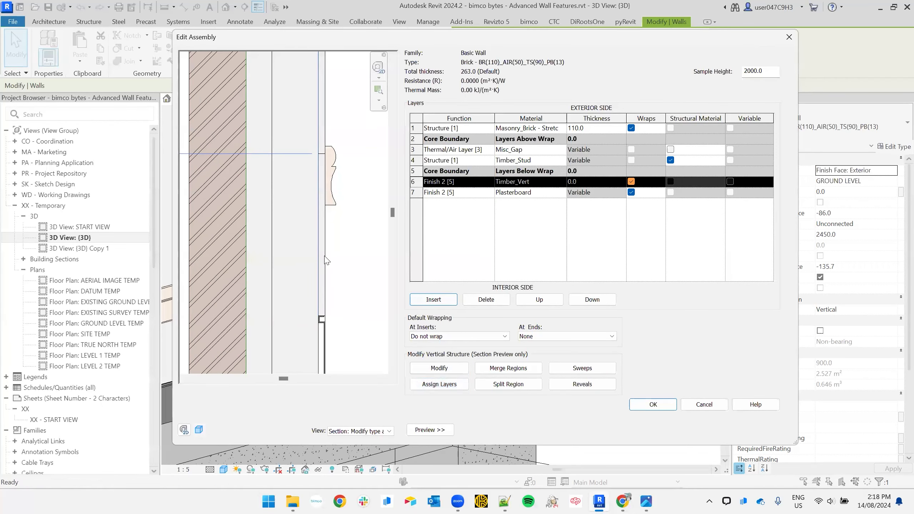
scroll(351, 280, down, 1)
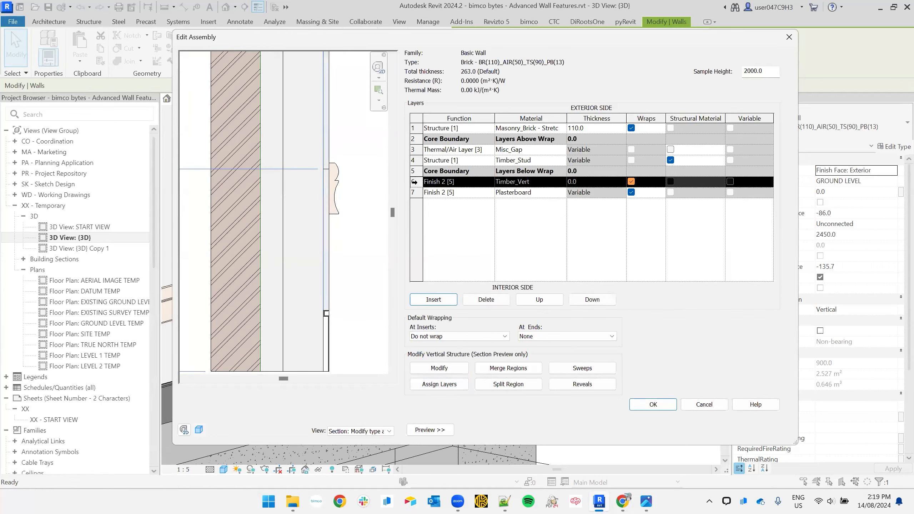
click(593, 299)
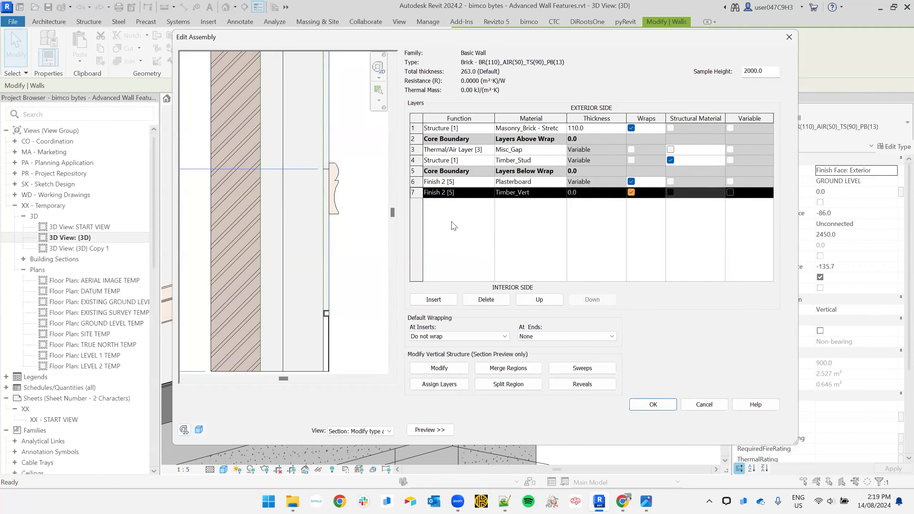
- Assign the Timber_Vert layer to the thin lower wall region
click(439, 384)
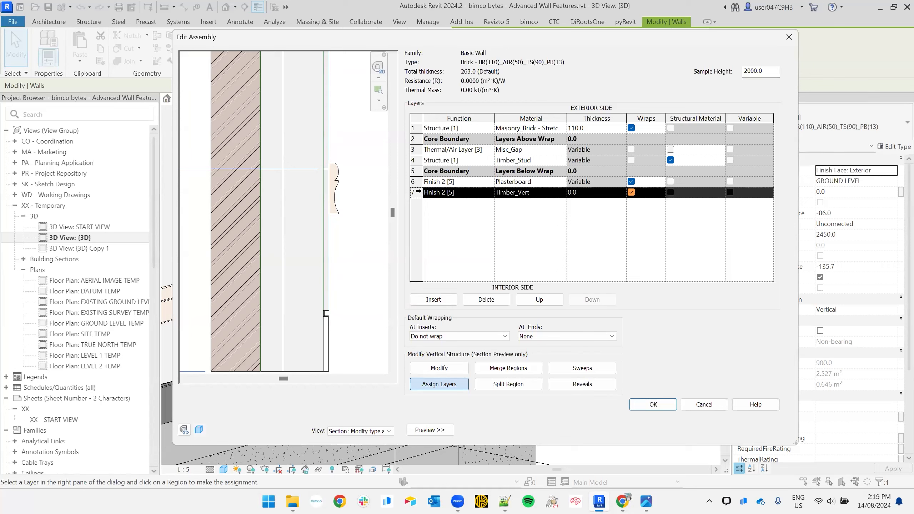
click(447, 369)
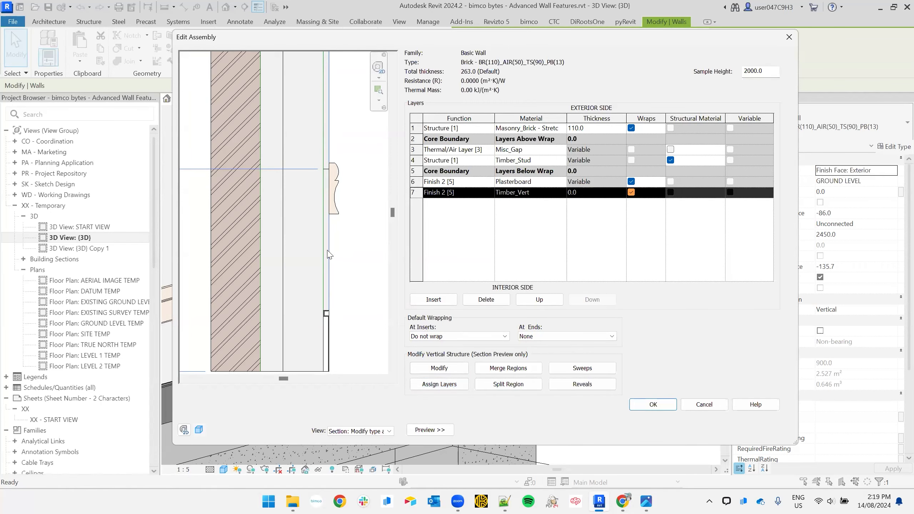
click(434, 189)
click(415, 192)
click(447, 385)
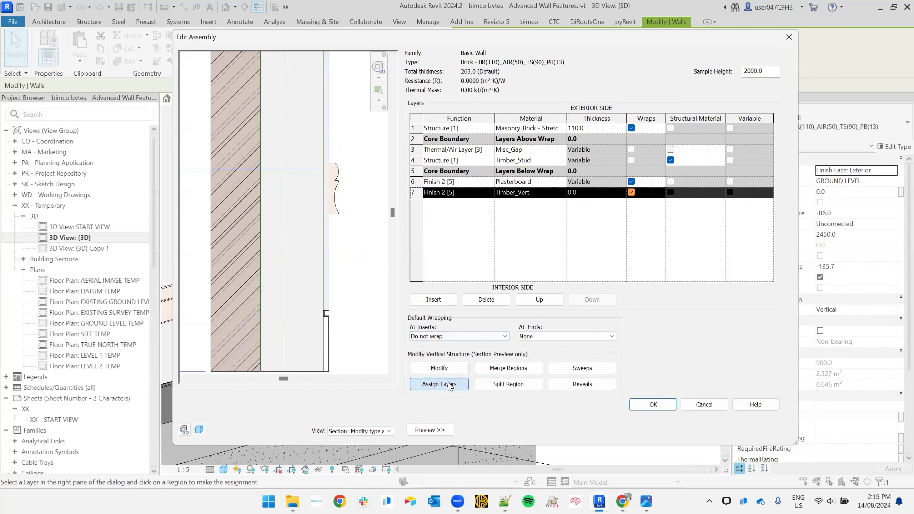
click(326, 259)
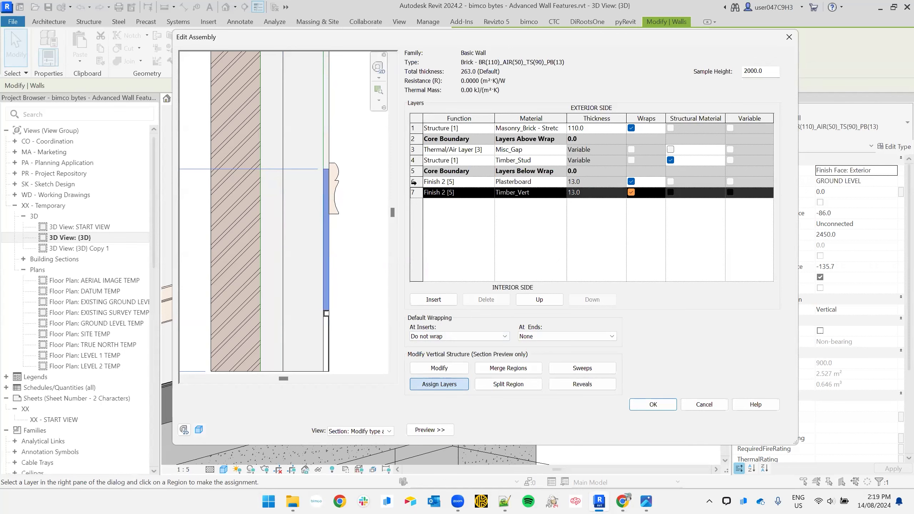
- Check each layer's region in the preview, comparing Plasterboard against Timber_Vert
click(415, 182)
click(416, 160)
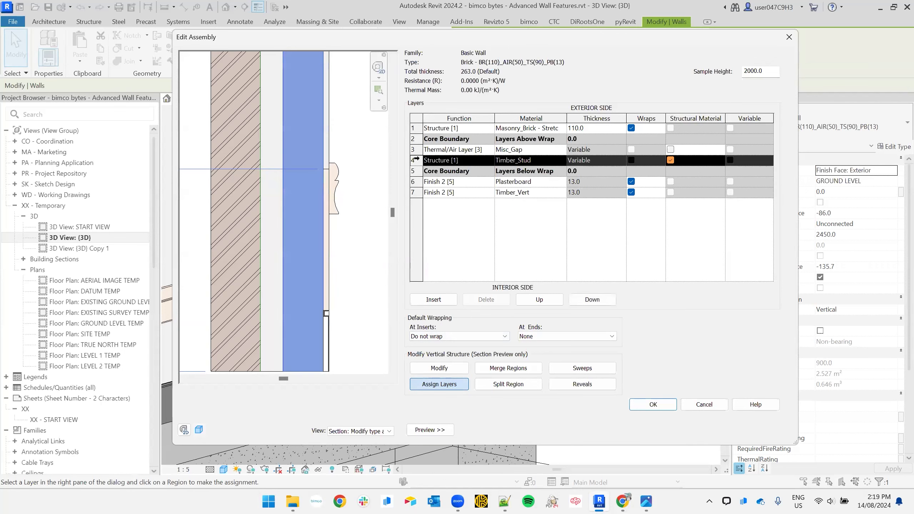
click(415, 149)
click(415, 128)
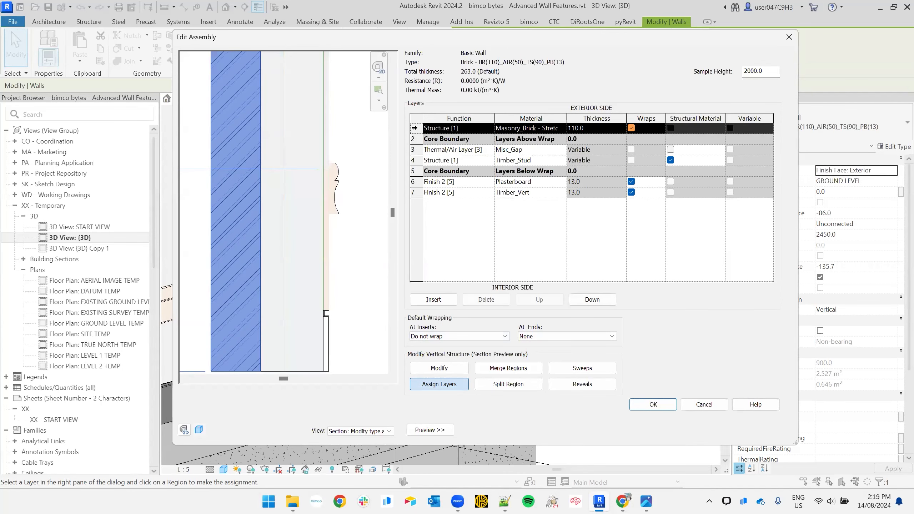
click(414, 182)
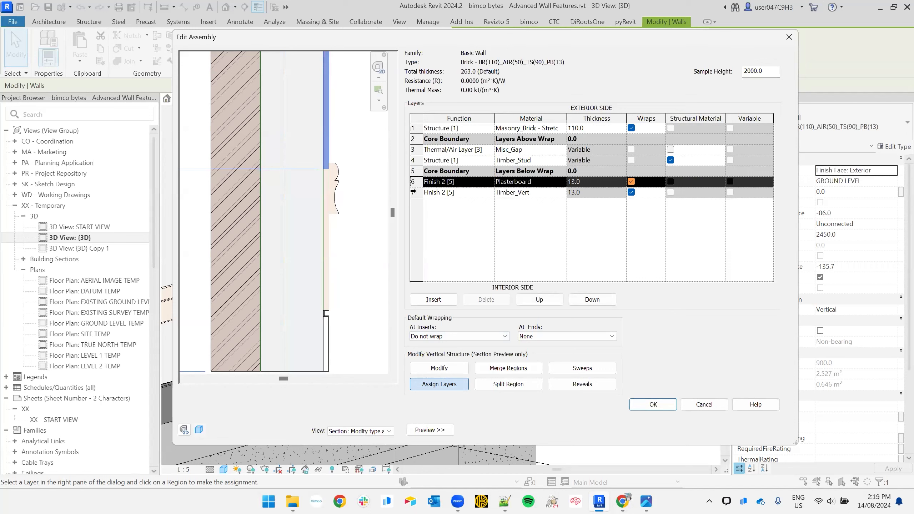
click(414, 192)
click(414, 182)
- Accept the edited assembly and apply the wall type changes
click(666, 409)
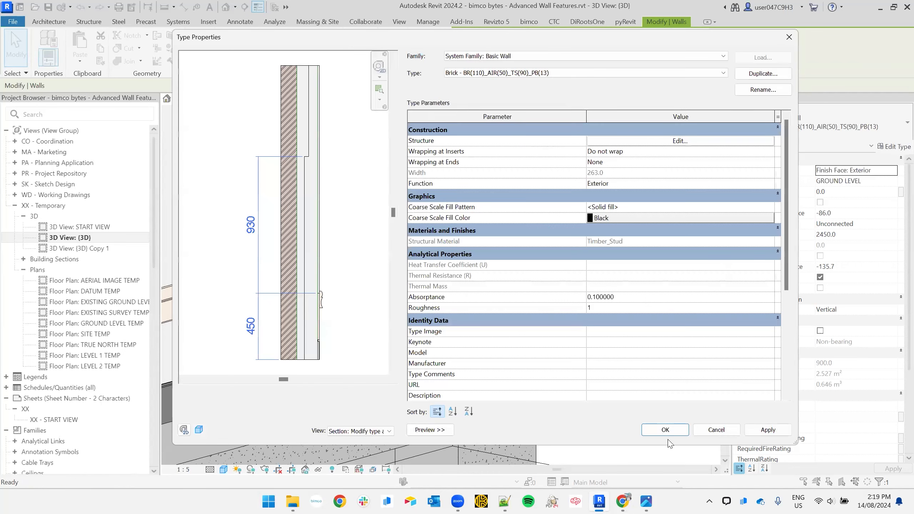
scroll(312, 311, up, 3)
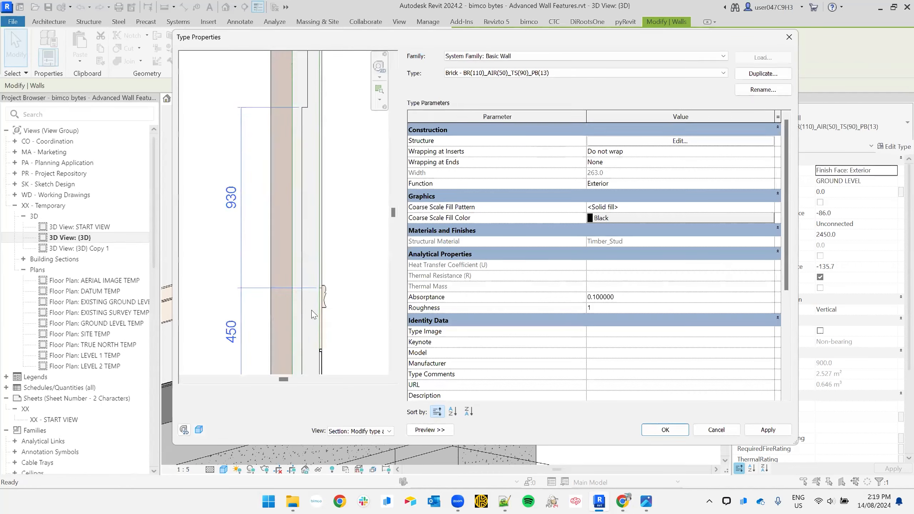
middle_drag(347, 278, 320, 171)
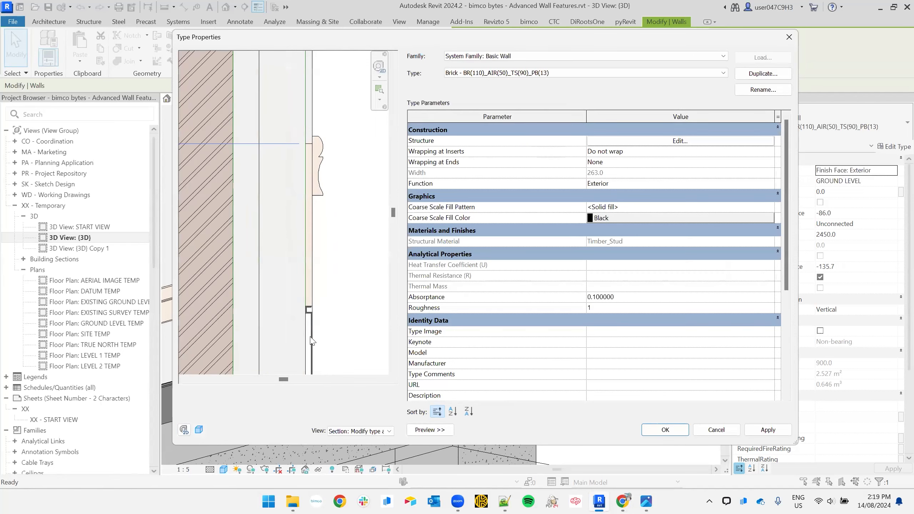
click(666, 430)
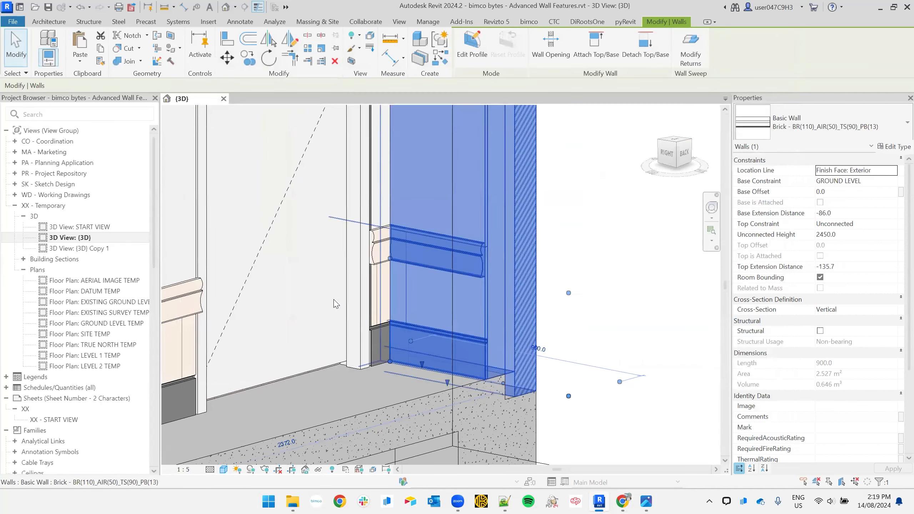
- Deselect the wall and inspect the vertical timber panelling, skirting and window sill in 3D
middle_drag(428, 258, 556, 220)
scroll(466, 247, down, 1)
middle_drag(407, 273, 497, 254)
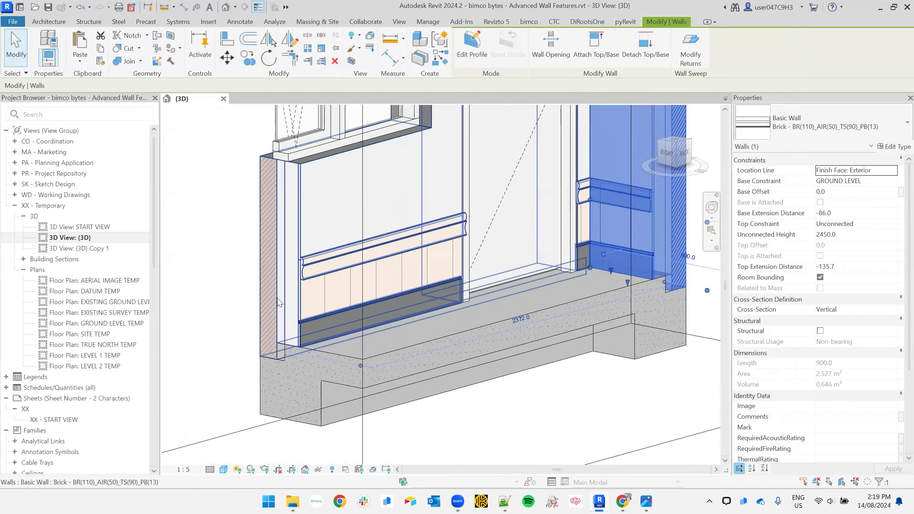
scroll(274, 298, up, 2)
click(235, 227)
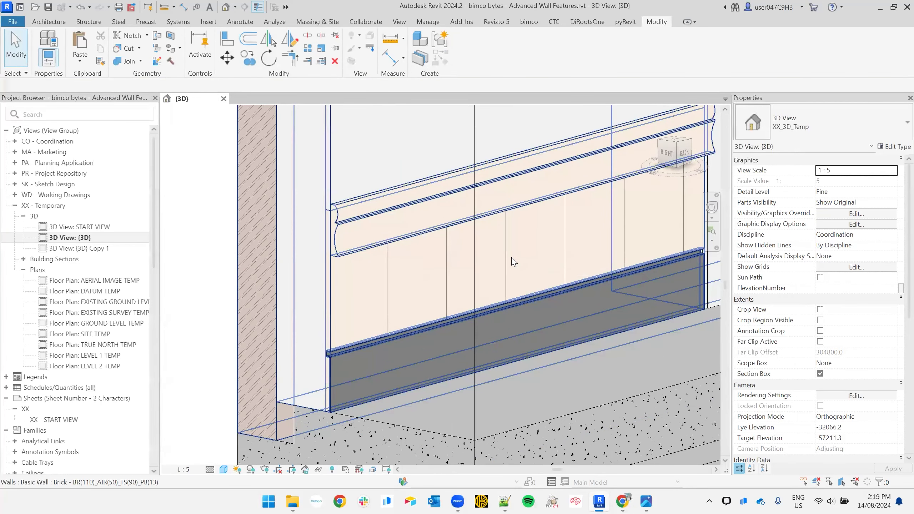
middle_drag(443, 212, 407, 403)
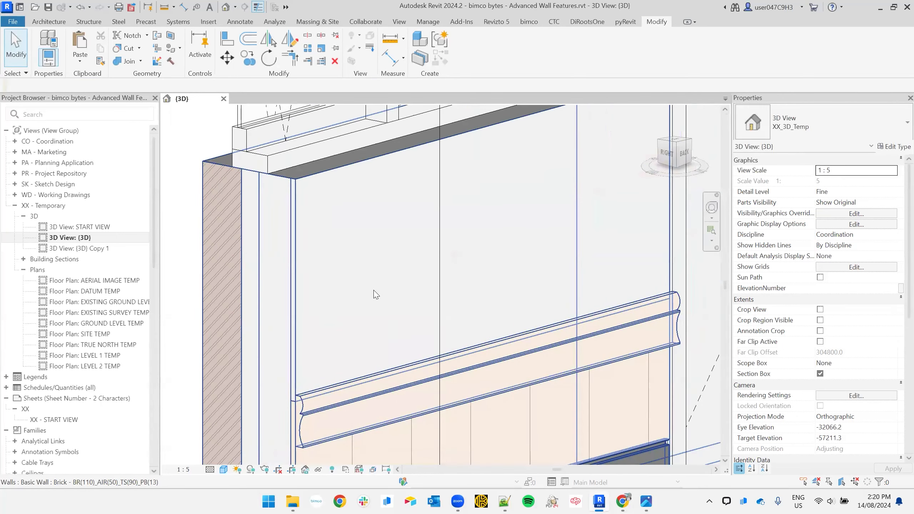